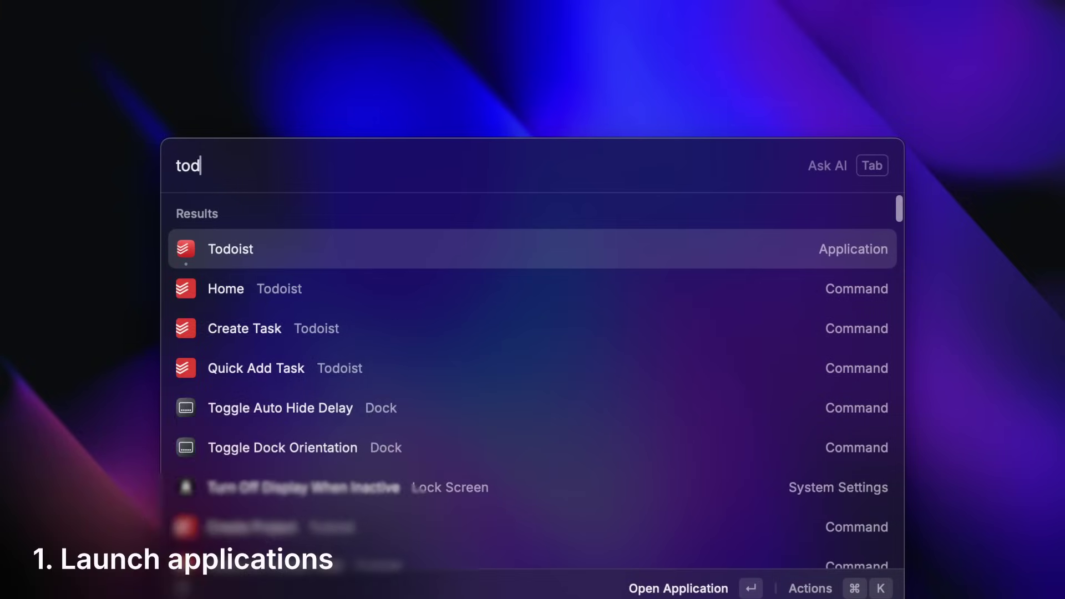
# Step: Launch Todoist, search files for 'baby sn', and append a youtu clipboard entry to the clipboard
pyautogui.press('Return')
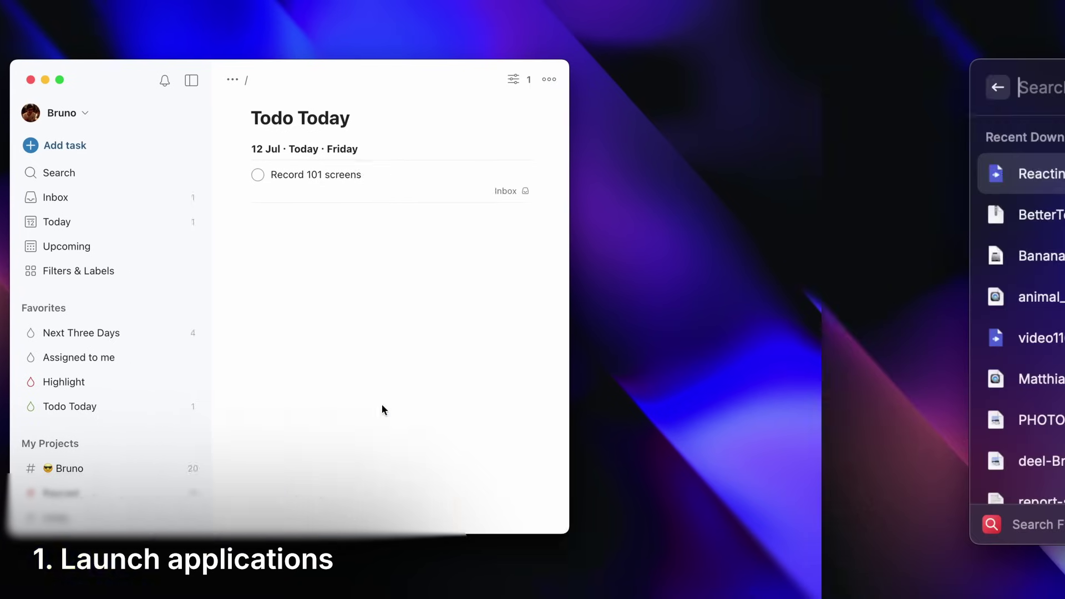
pyautogui.write('baby sn')
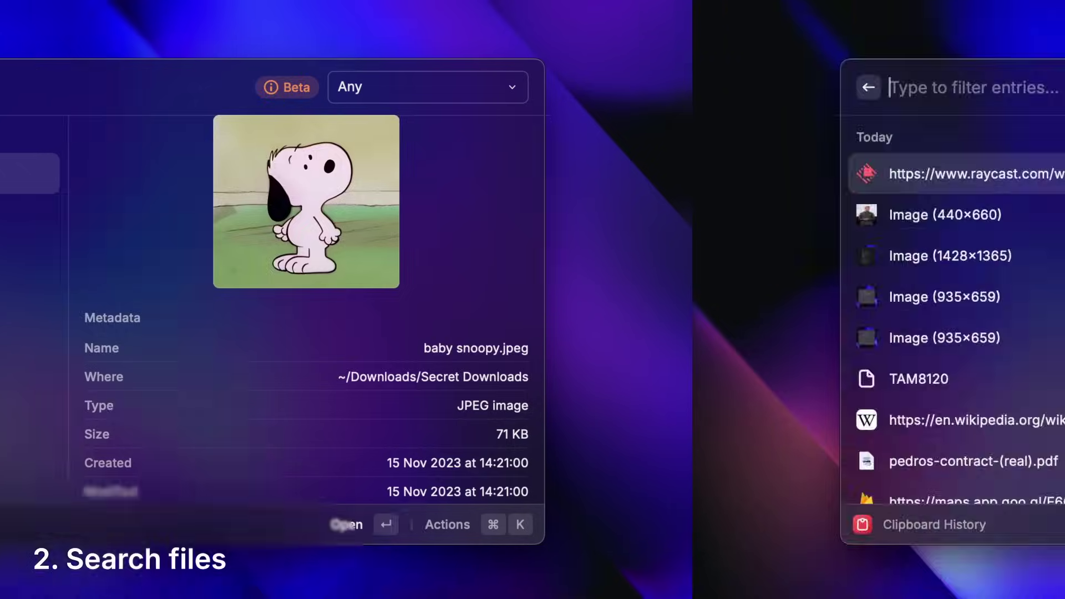
pyautogui.write('youtu')
pyautogui.press('Down')
pyautogui.press('Down')
pyautogui.press('Down')
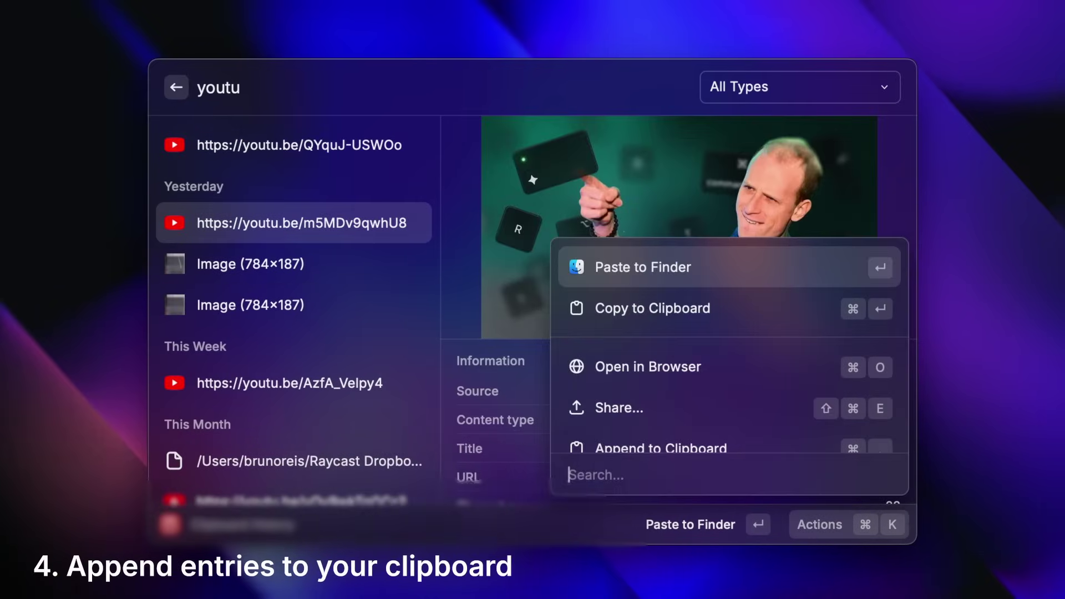
pyautogui.write('app')
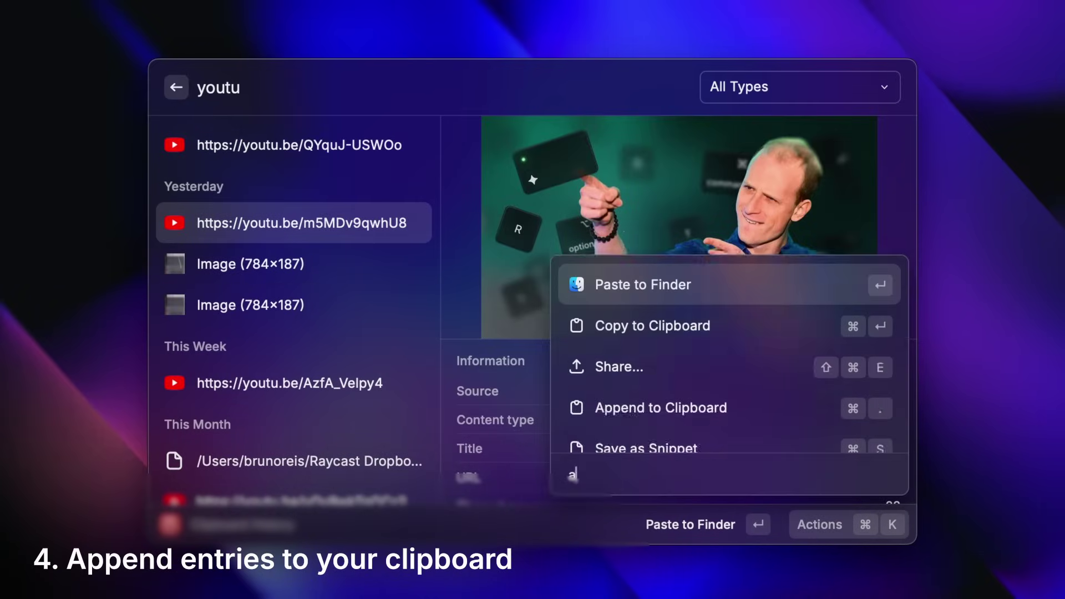
pyautogui.press('Return')
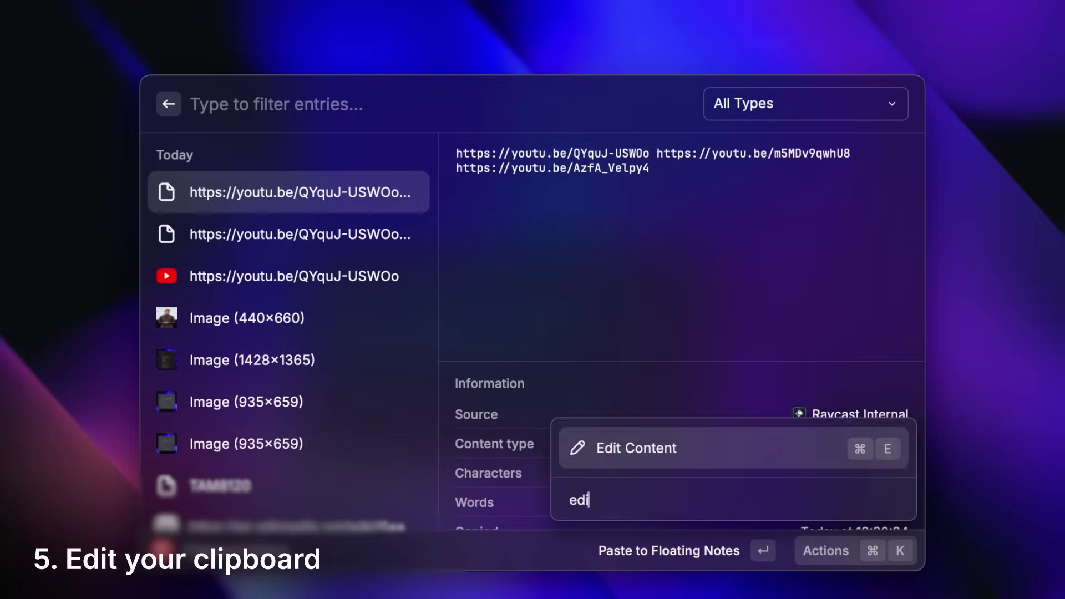
# Step: Edit the combined clipboard entry down to two links and paste it into the floating note
pyautogui.press('Return')
pyautogui.click(450, 192)
pyautogui.press('BackSpace')
pyautogui.press('BackSpace')
pyautogui.press('BackSpace')
pyautogui.press('BackSpace')
pyautogui.press('BackSpace')
pyautogui.press('BackSpace')
pyautogui.press('BackSpace')
pyautogui.press('BackSpace')
pyautogui.press('BackSpace')
pyautogui.press('BackSpace')
pyautogui.press('BackSpace')
pyautogui.press('BackSpace')
pyautogui.press('BackSpace')
pyautogui.press('BackSpace')
pyautogui.press('BackSpace')
pyautogui.press('BackSpace')
pyautogui.press('BackSpace')
pyautogui.press('BackSpace')
pyautogui.press('BackSpace')
pyautogui.press('BackSpace')
pyautogui.press('BackSpace')
pyautogui.press('BackSpace')
pyautogui.press('BackSpace')
pyautogui.press('BackSpace')
pyautogui.press('BackSpace')
pyautogui.press('BackSpace')
pyautogui.press('BackSpace')
pyautogui.press('BackSpace')
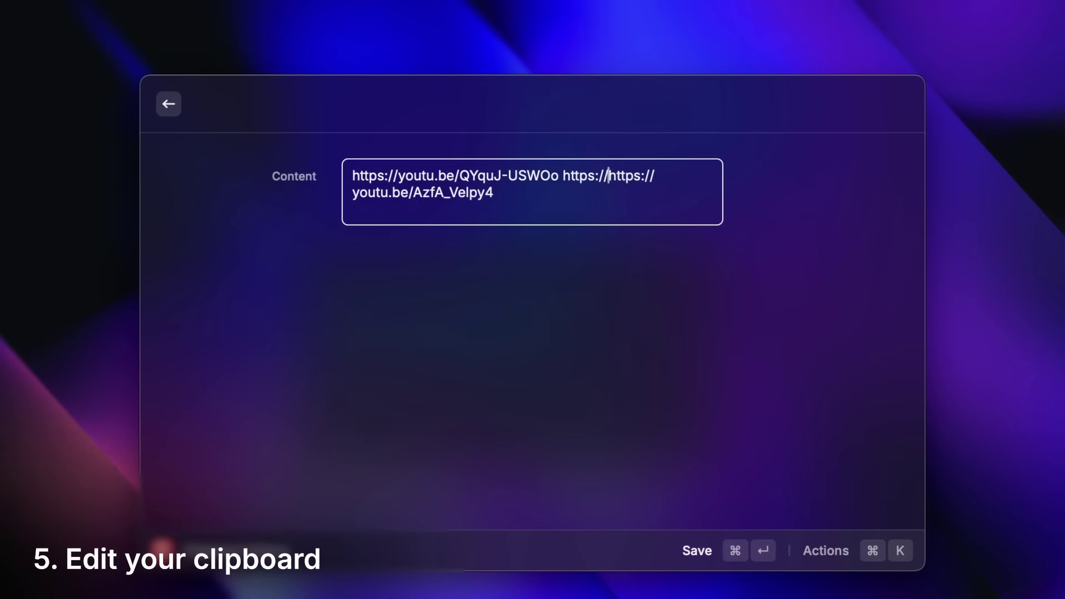
pyautogui.press('super+Return')
pyautogui.press('Return')
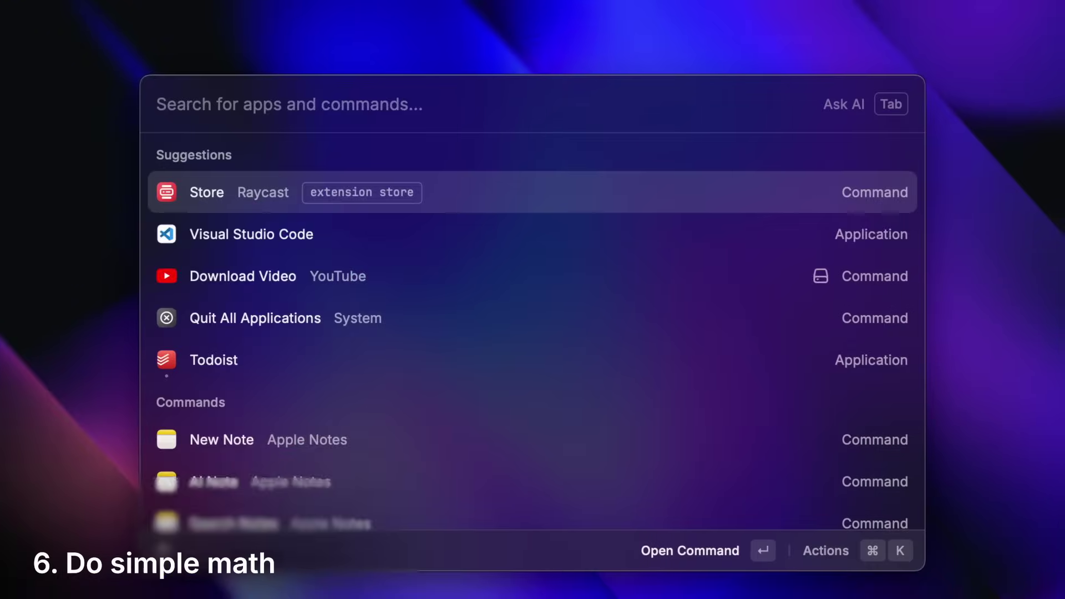
# Step: Calculate 1548 + 598, asin(1) in degrees, and 5'7" in metres
pyautogui.write('1548 ')
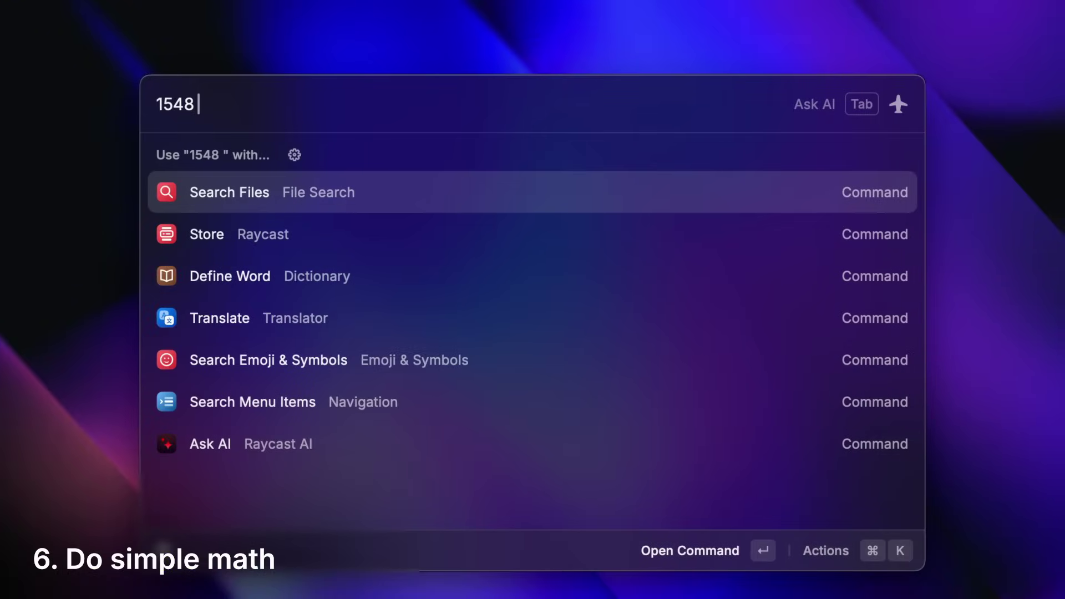
pyautogui.write('+ 598')
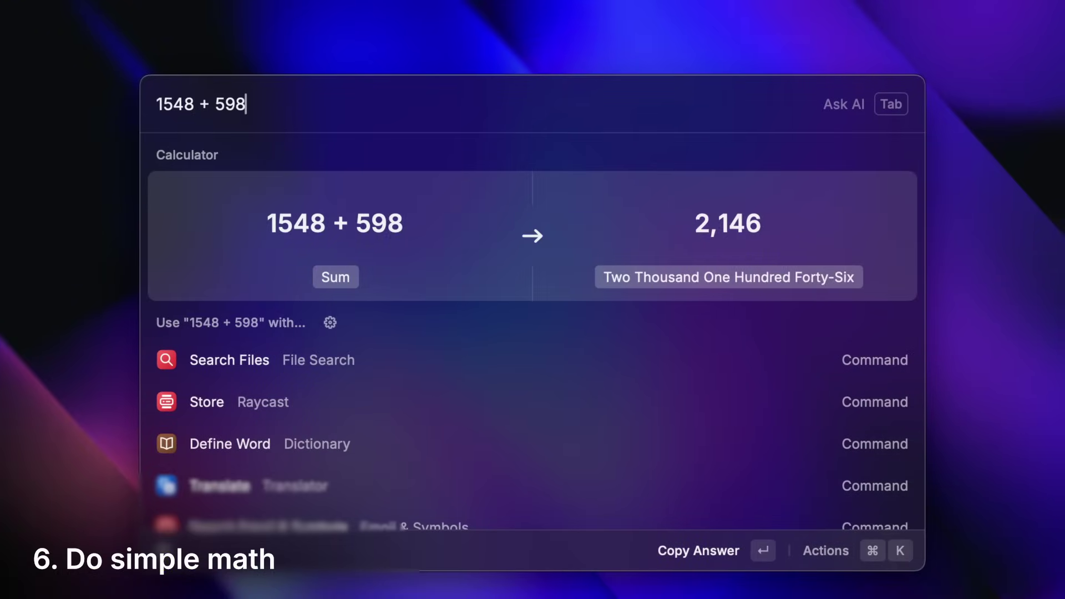
pyautogui.write('asin')
pyautogui.write('(1) degrees')
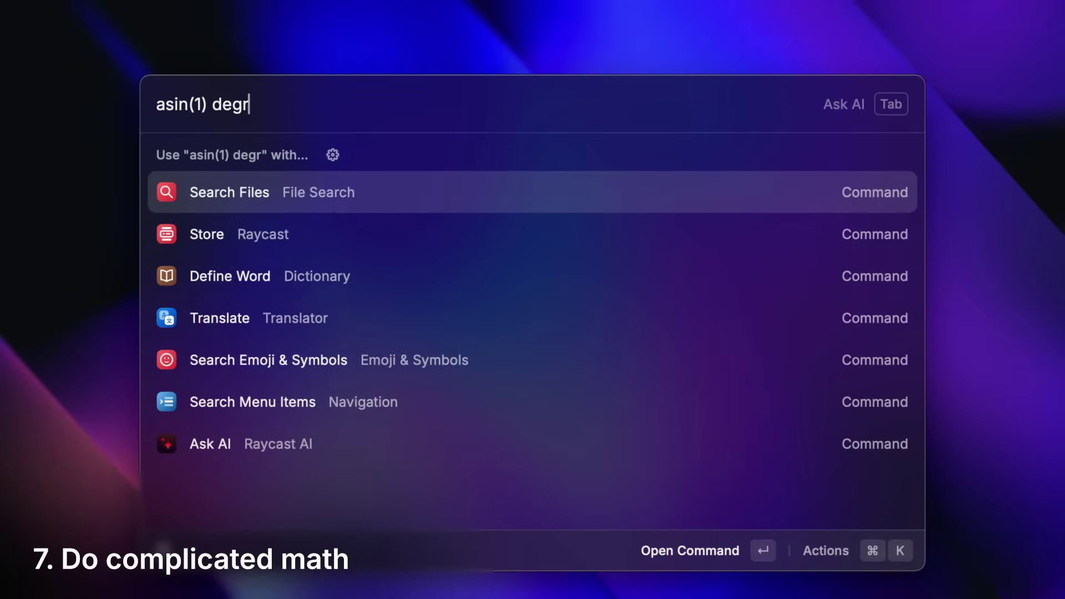
pyautogui.write('5')
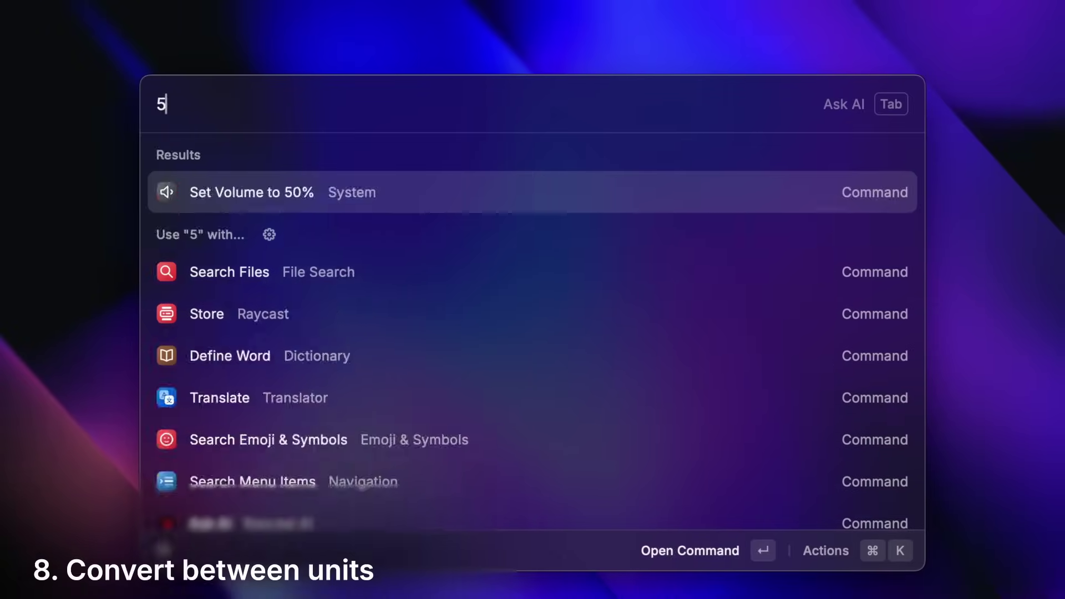
pyautogui.write('\'7" in m')
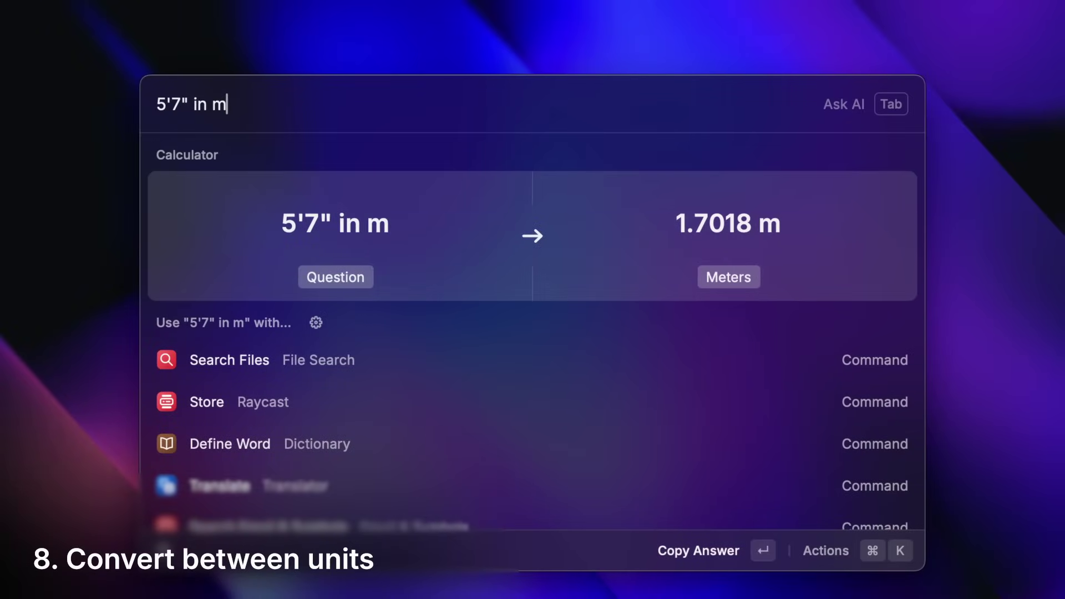
# Step: Check the days until Dec 25, then search Calculator History for 'deg'
pyautogui.write('days')
pyautogui.write(' until ')
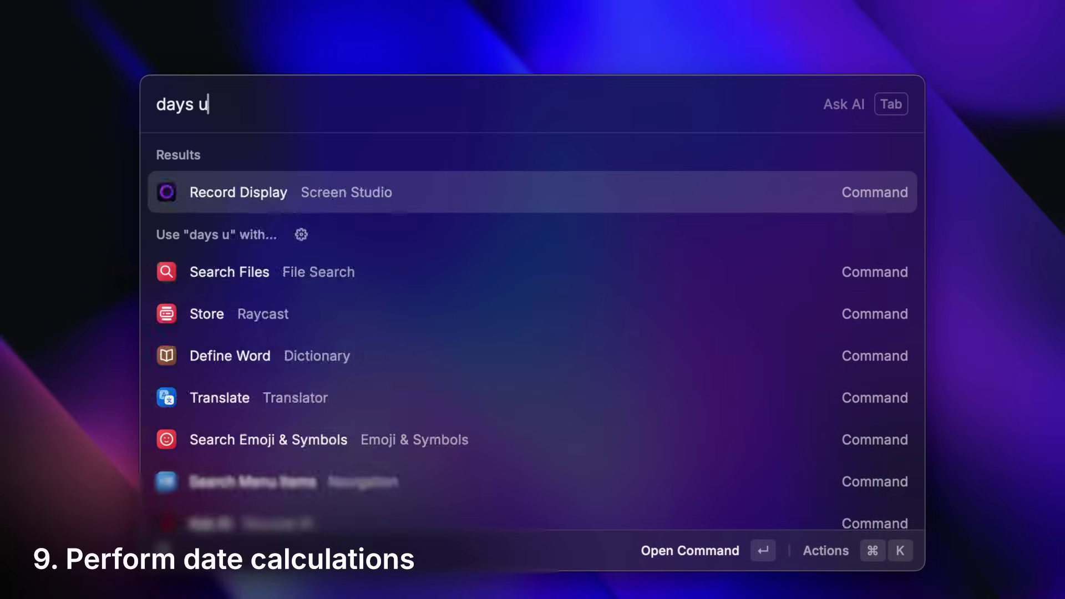
pyautogui.write('dec 25')
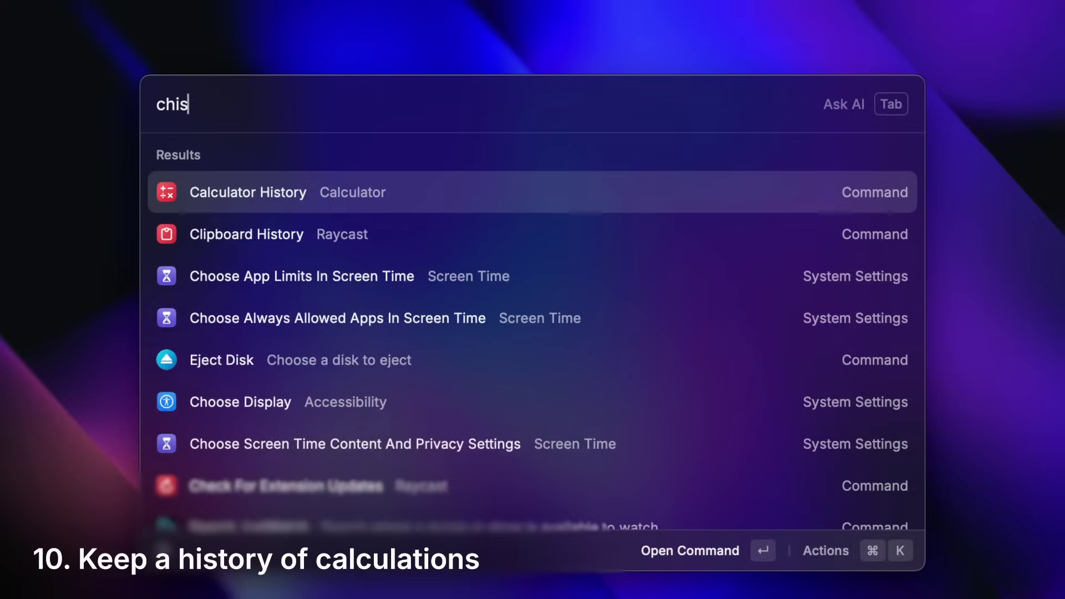
pyautogui.press('Return')
pyautogui.write('deg')
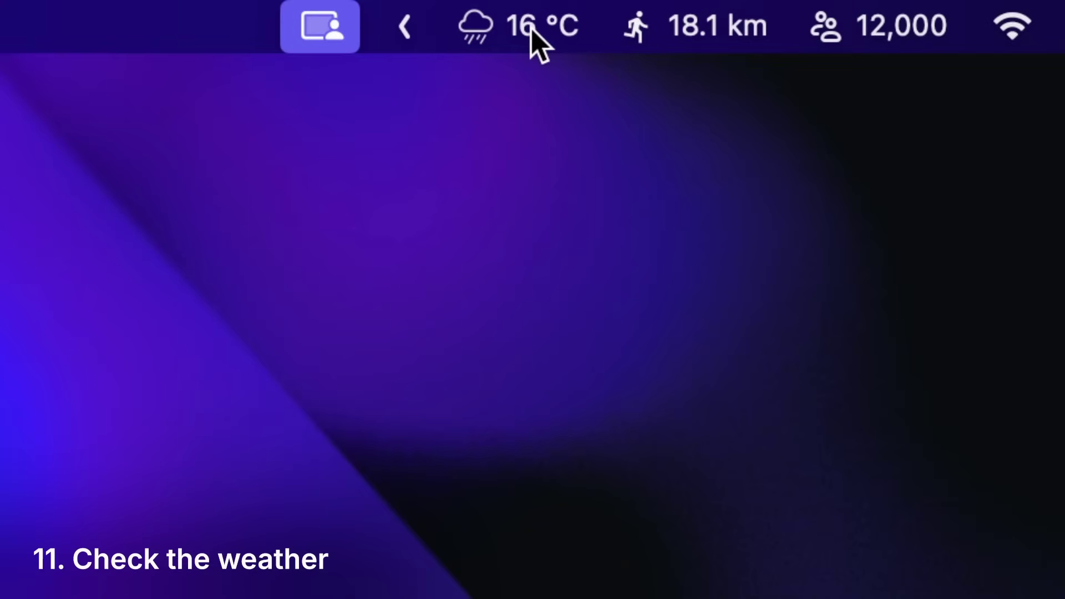
# Step: View the detailed weather report, search GIFs for 'sion', and start a custom timer
pyautogui.click(536, 28)
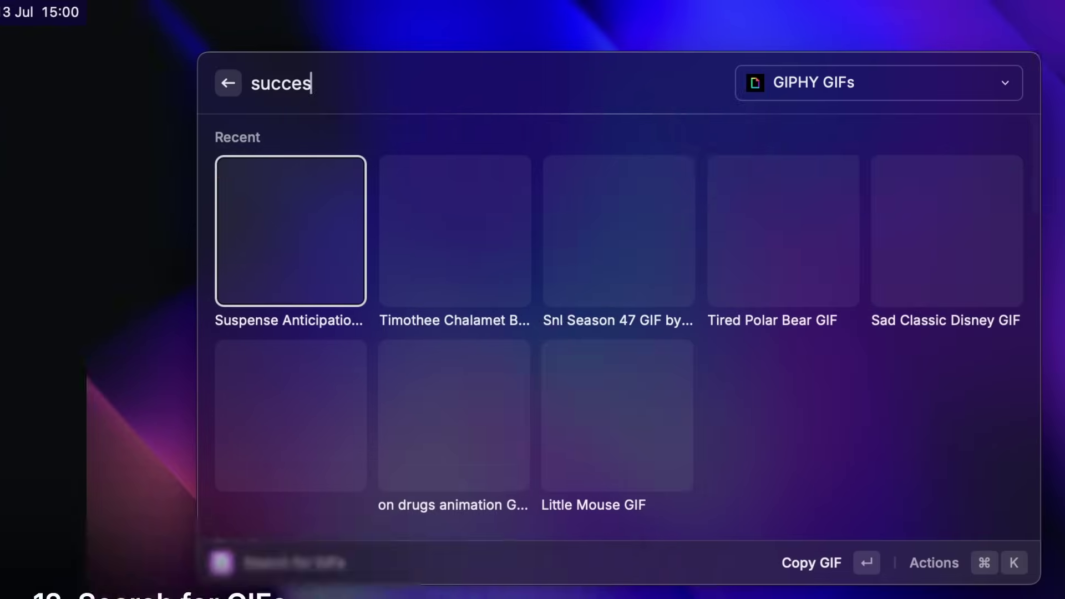
pyautogui.write('sion')
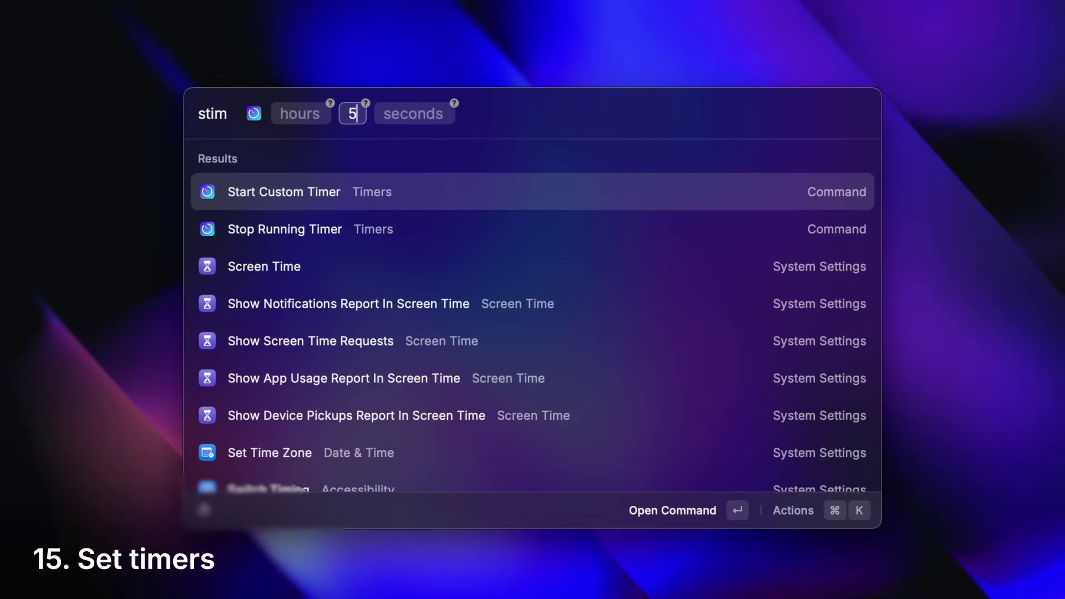
pyautogui.press('Return')
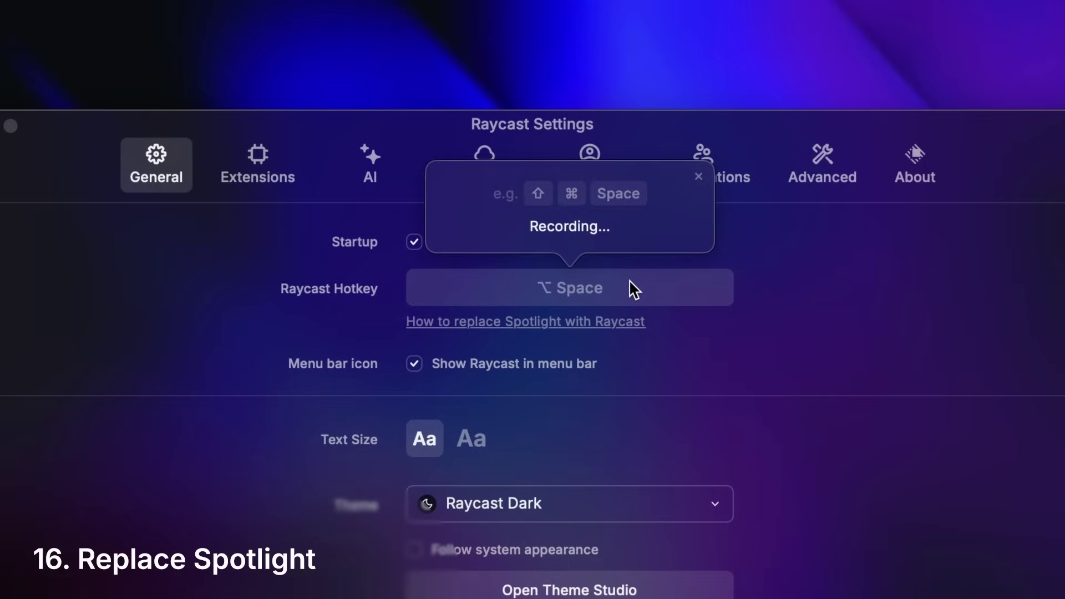
# Step: Record ⌘ Space as the Raycast hotkey, then lock the screen
pyautogui.press('super+space')
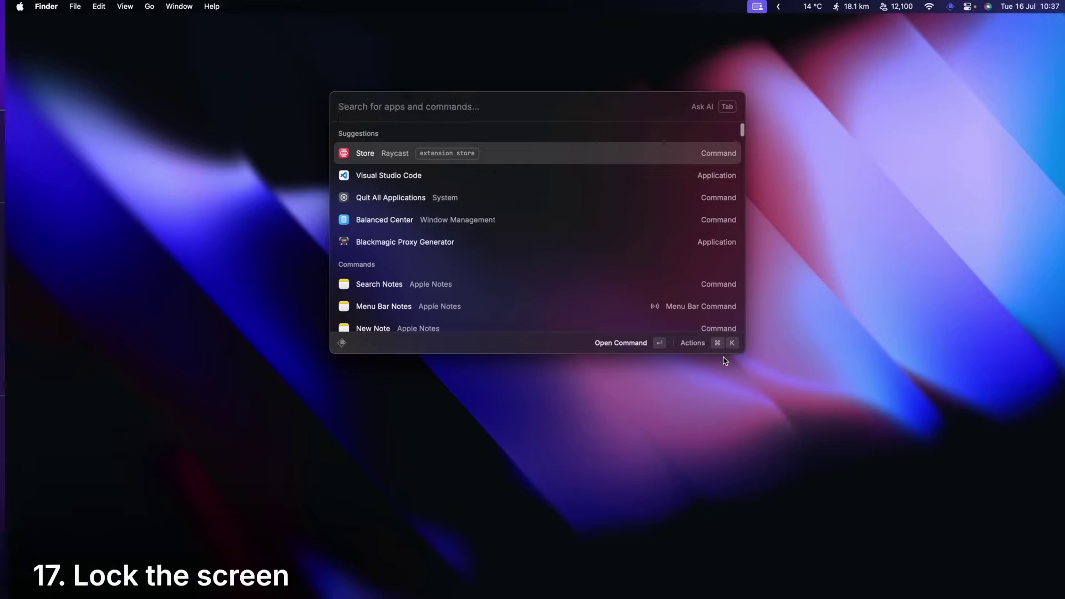
pyautogui.write('lock')
pyautogui.press('Return')
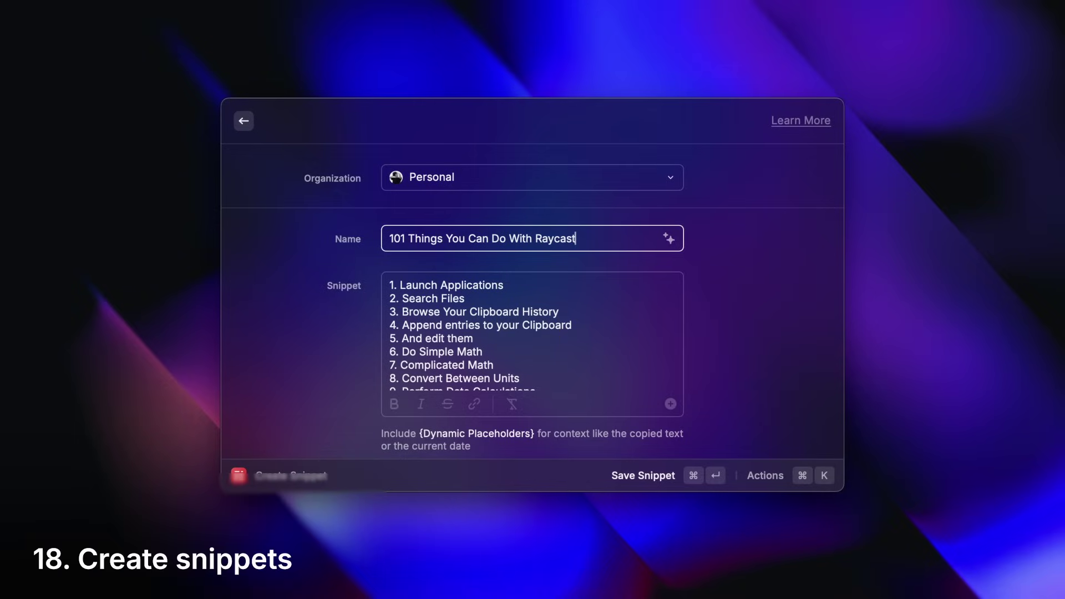
# Step: Save the eye-roll emoji as the 'Eyeroll Emoji' snippet with keyword !eyeroll
pyautogui.press('Tab')
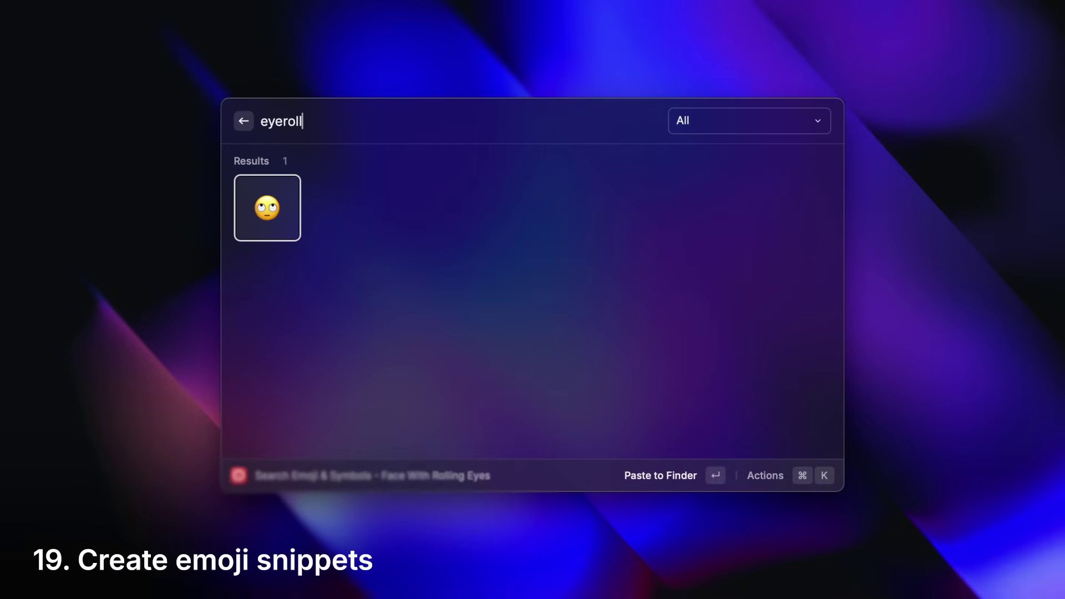
pyautogui.press('super+k')
pyautogui.write('sav')
pyautogui.press('Return')
pyautogui.write('Eye')
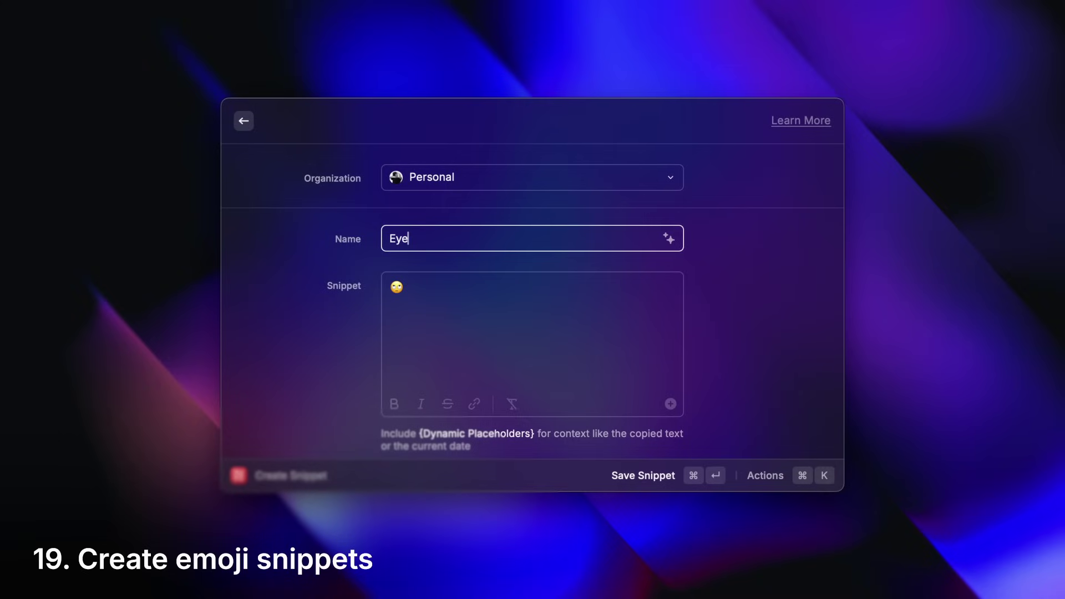
pyautogui.press('Tab')
pyautogui.press('Tab')
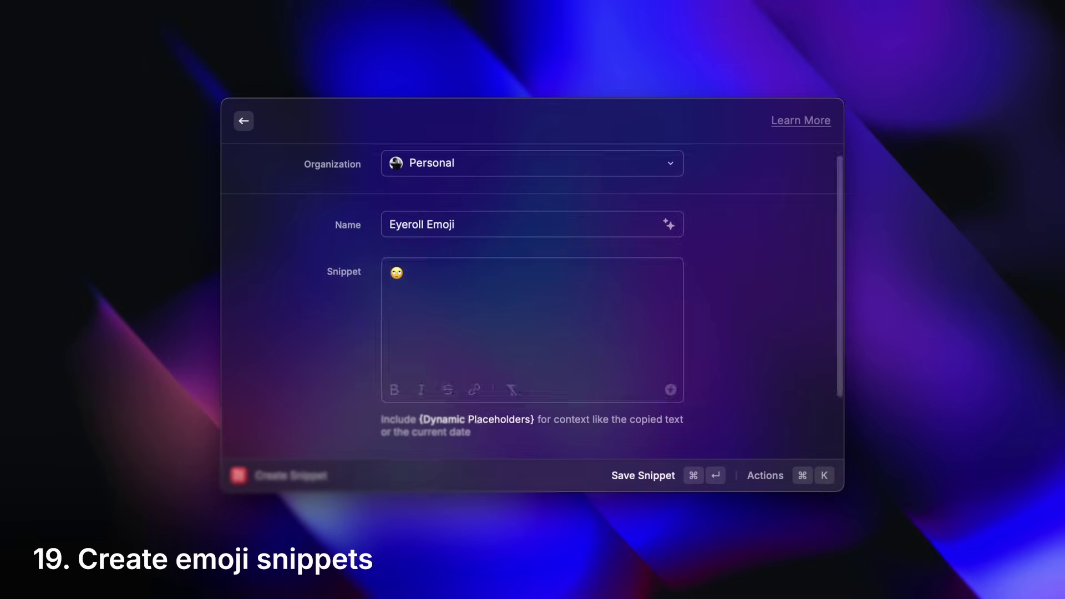
pyautogui.write('!eyeroll')
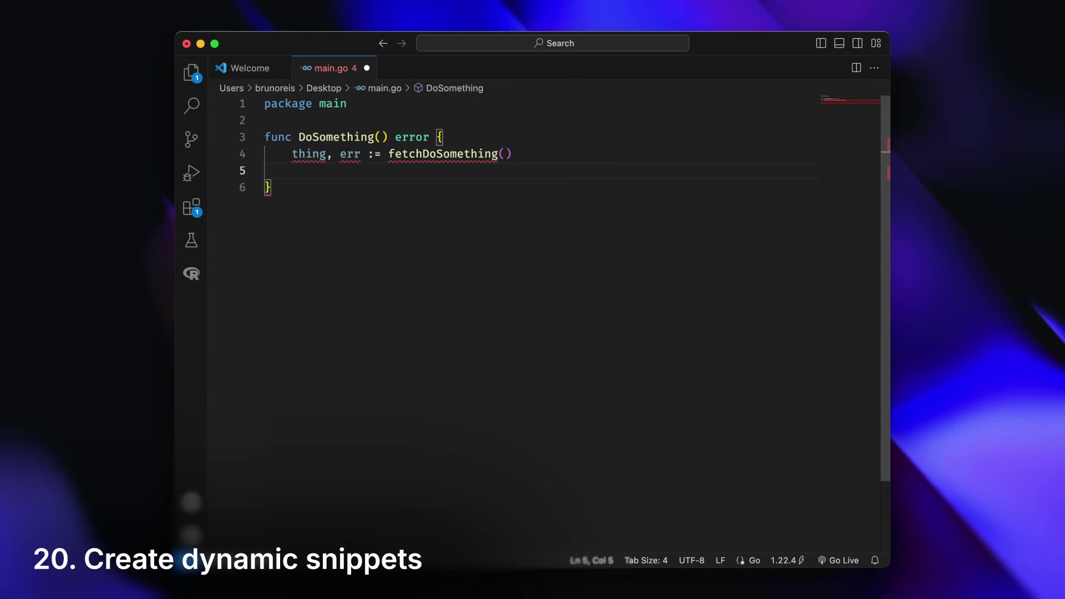
# Step: Expand !iferr in VS Code and share the Go Error Handling snippet
pyautogui.write('!iferr')
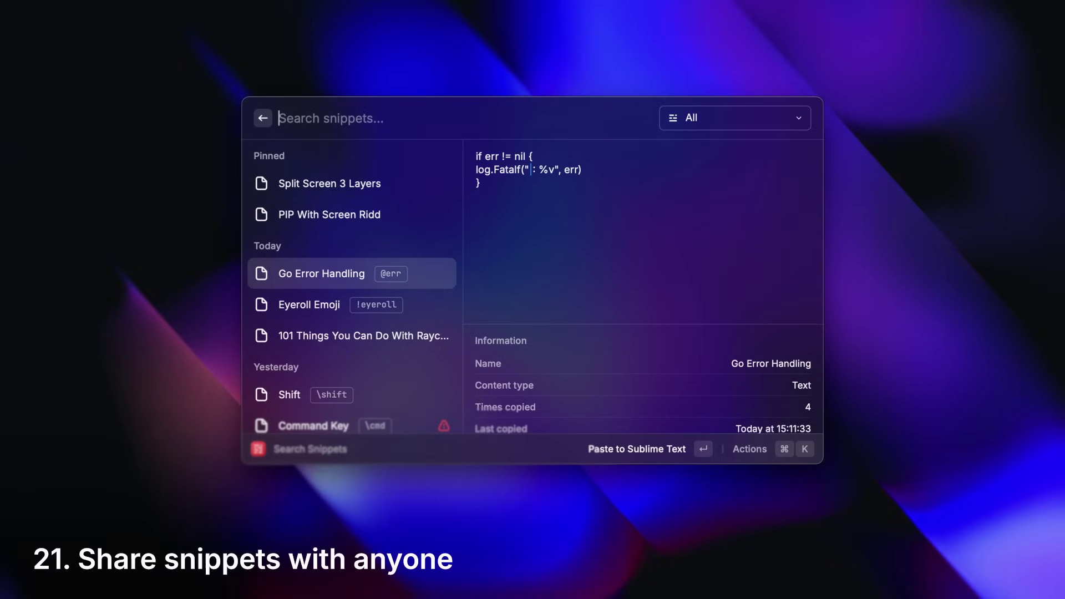
pyautogui.press('super+k')
pyautogui.write('sha')
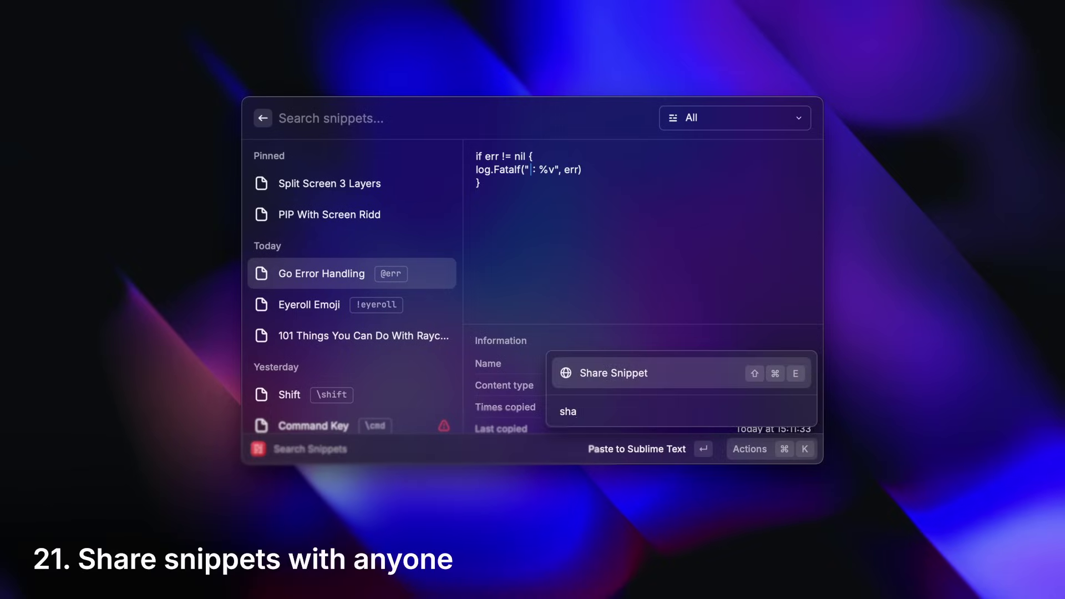
pyautogui.press('Return')
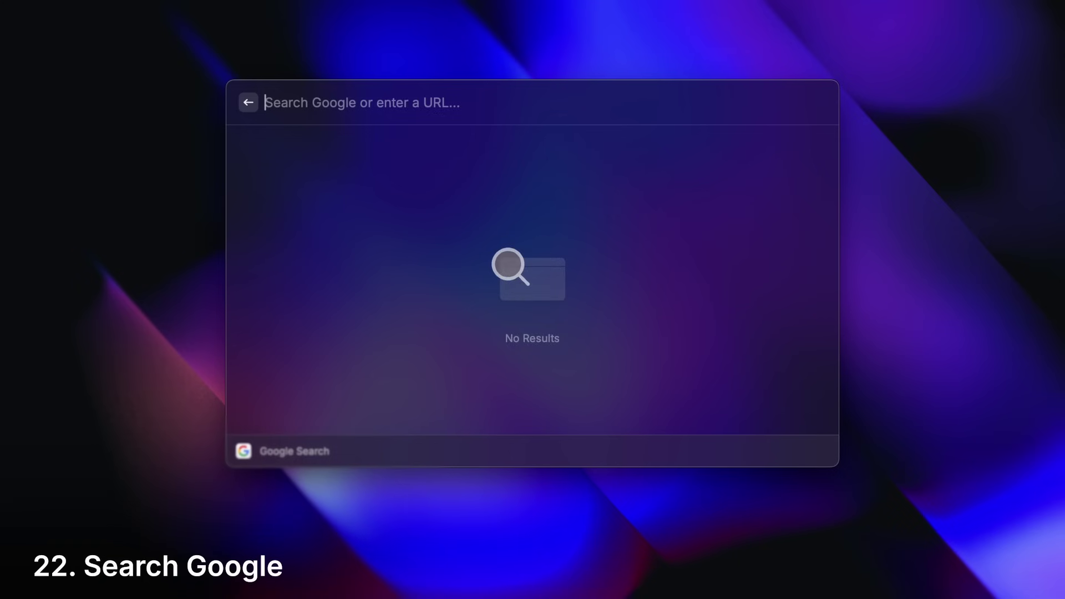
# Step: Google 'mid century modern chair', then ask AI about buying in Brazil and 'what's midcentury modern'
pyautogui.write('mid cen')
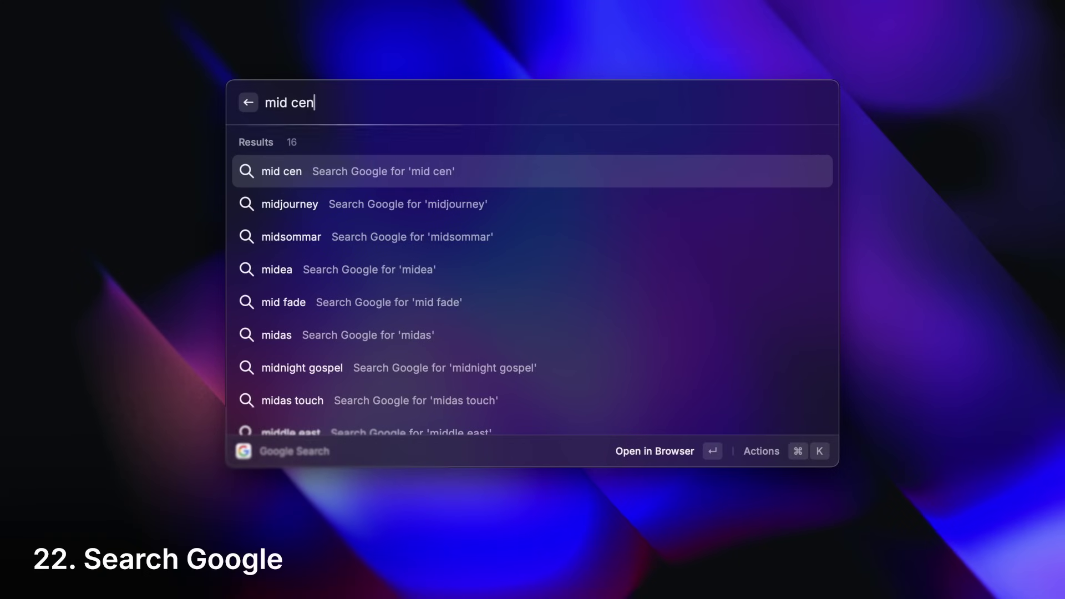
pyautogui.write('tury modern chair')
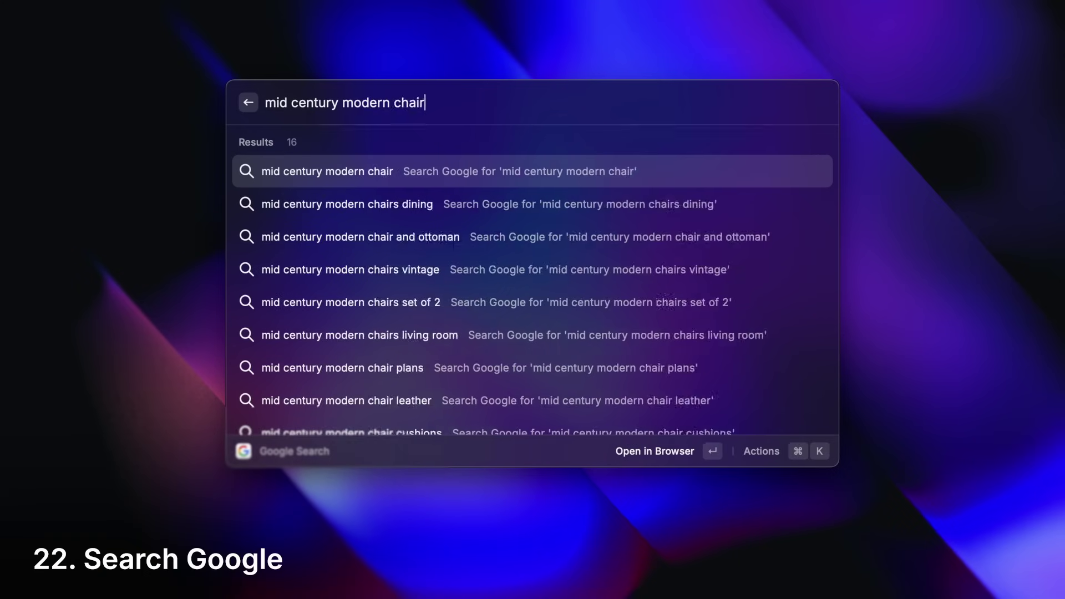
pyautogui.press('Return')
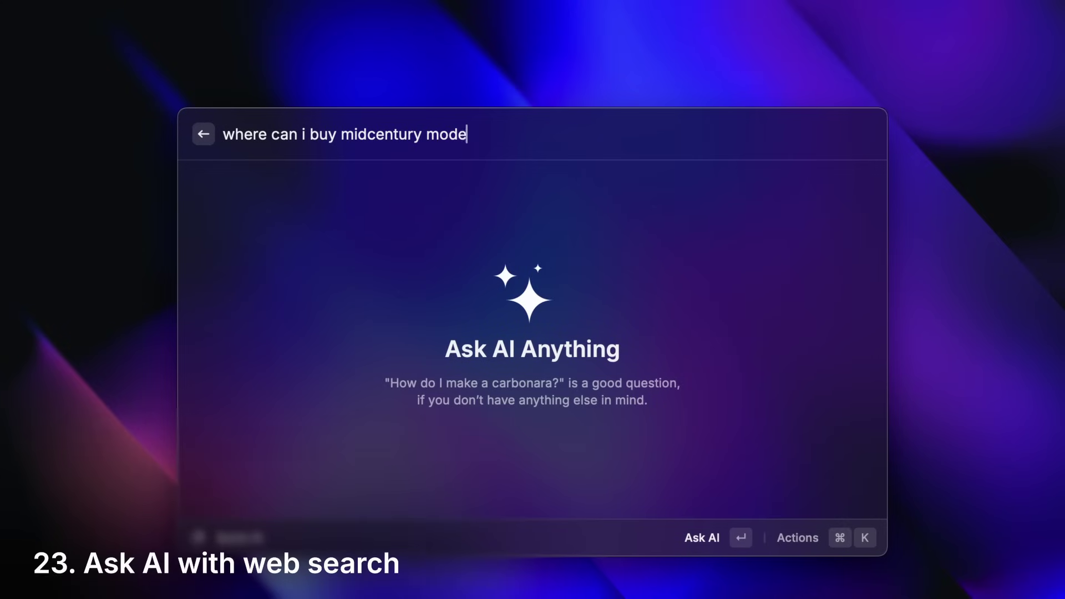
pyautogui.write('rn chairs in brazil')
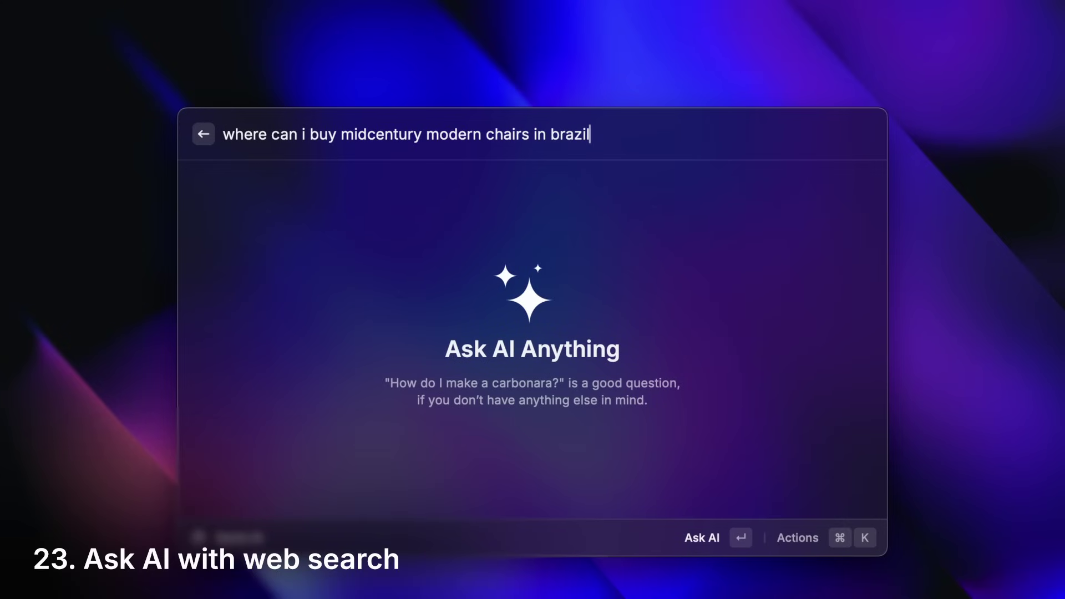
pyautogui.press('Return')
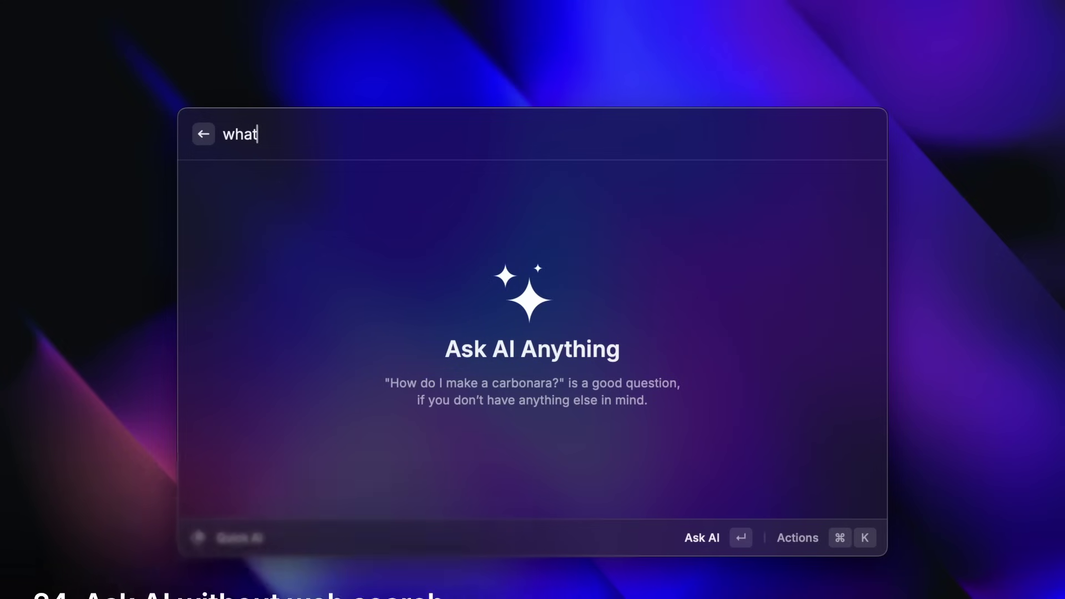
pyautogui.write("'s m")
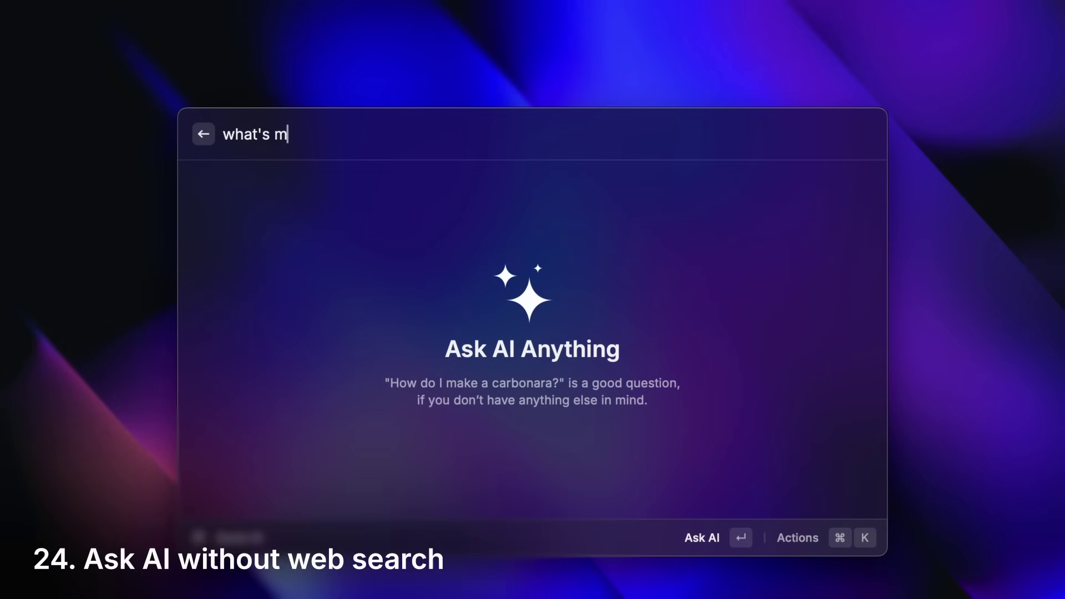
pyautogui.write('idcentury modern')
pyautogui.press('Return')
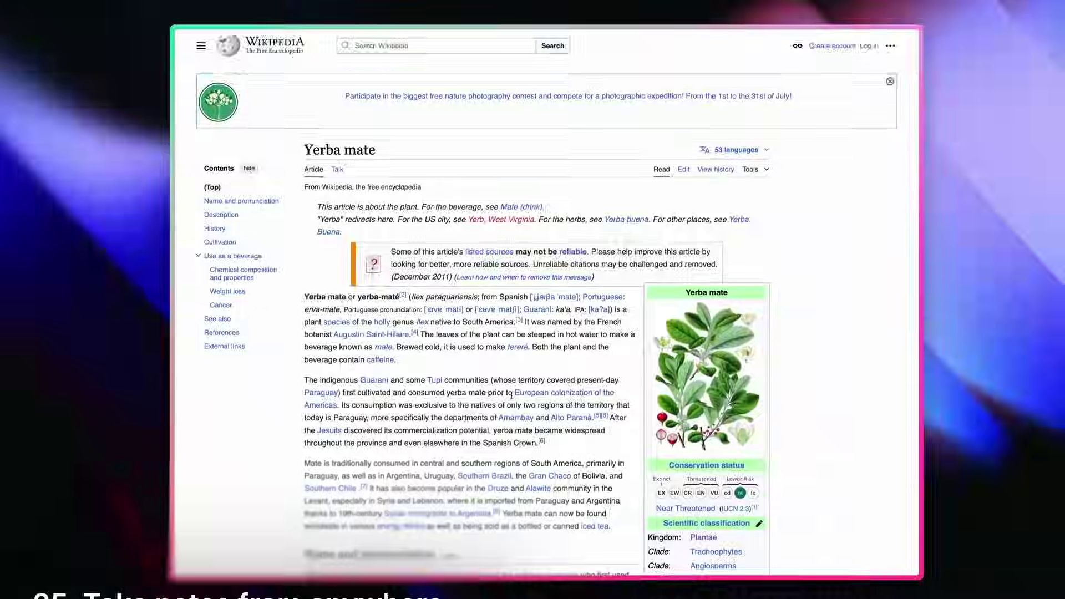
# Step: Save the Wikipedia 'Name and pronunciation' paragraph into a new Raycast note
pyautogui.scroll(-5, 328, 364)
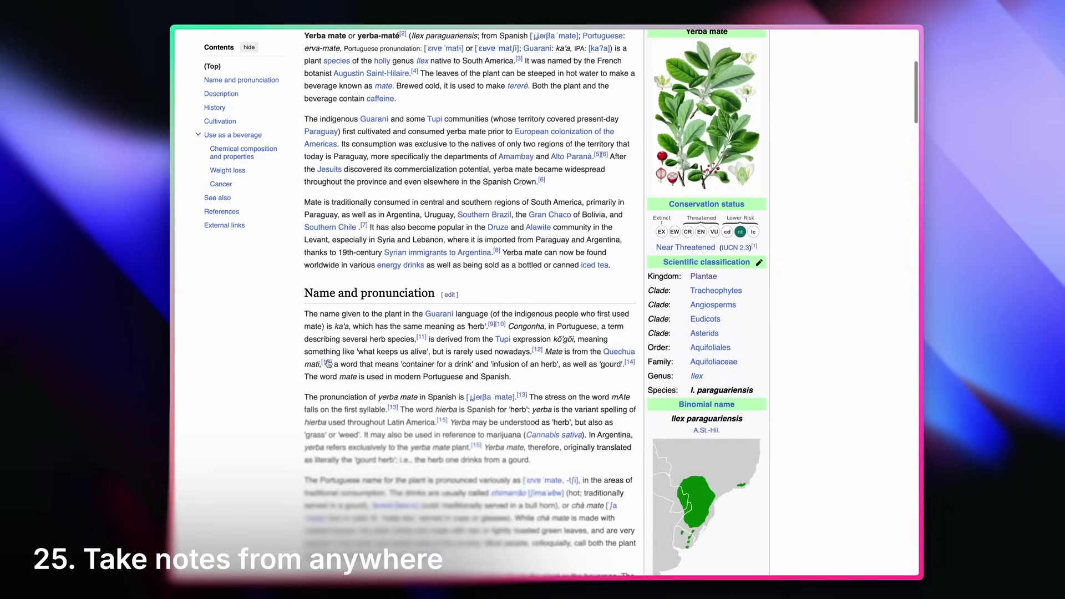
pyautogui.moveTo(305, 320); pyautogui.dragTo(522, 377)
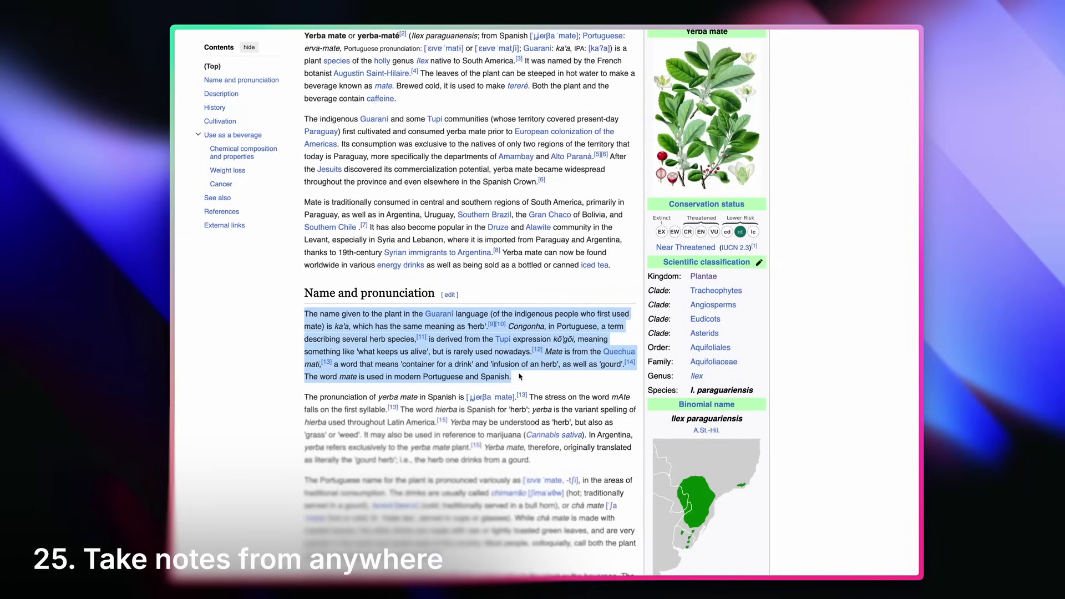
pyautogui.press('super+shift+n')
pyautogui.write("The name given to the plant in the Guaraní language (of the indigenous people who first used mate) is ka'a, which has the same meaning as 'herb'.[9][10] Congonha, in Portuguese, a term describing several herb species,[11] is derived from the Tupí expression kõ'gõi, meaning something like 'what keeps us alive', but is rarely used nowadays.[12] Mate is from the Quechua mati,[13] a word that means 'container for a drink' and 'infusion of an herb', as well as 'gourd'.[14] The word mate is used in modern Portuguese and Spanish.")
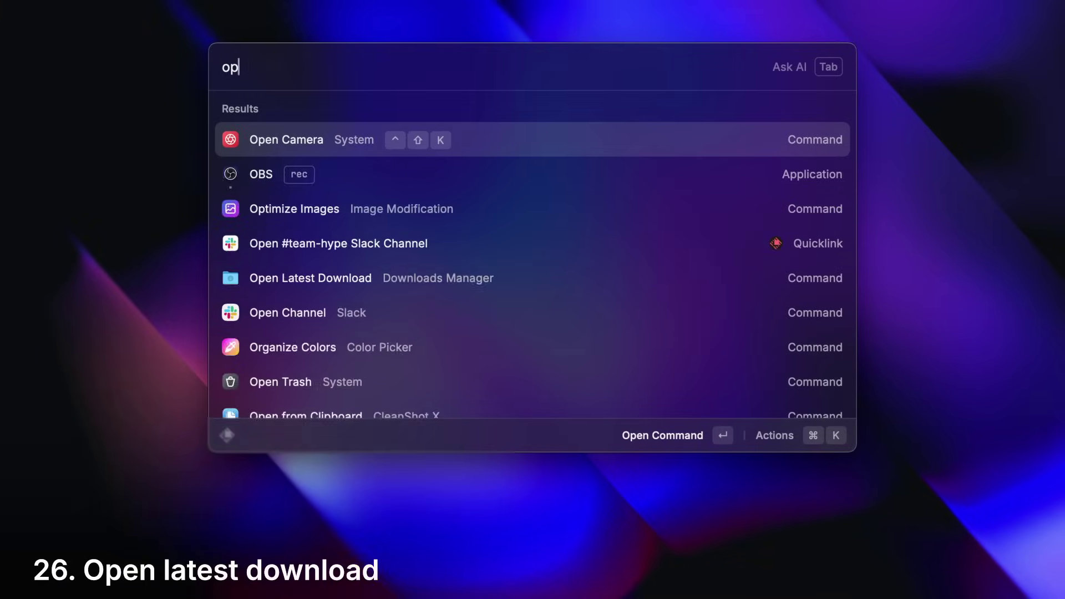
# Step: Open the latest download, then copy it and paste the Snoopy image into the X draft
pyautogui.write('en la')
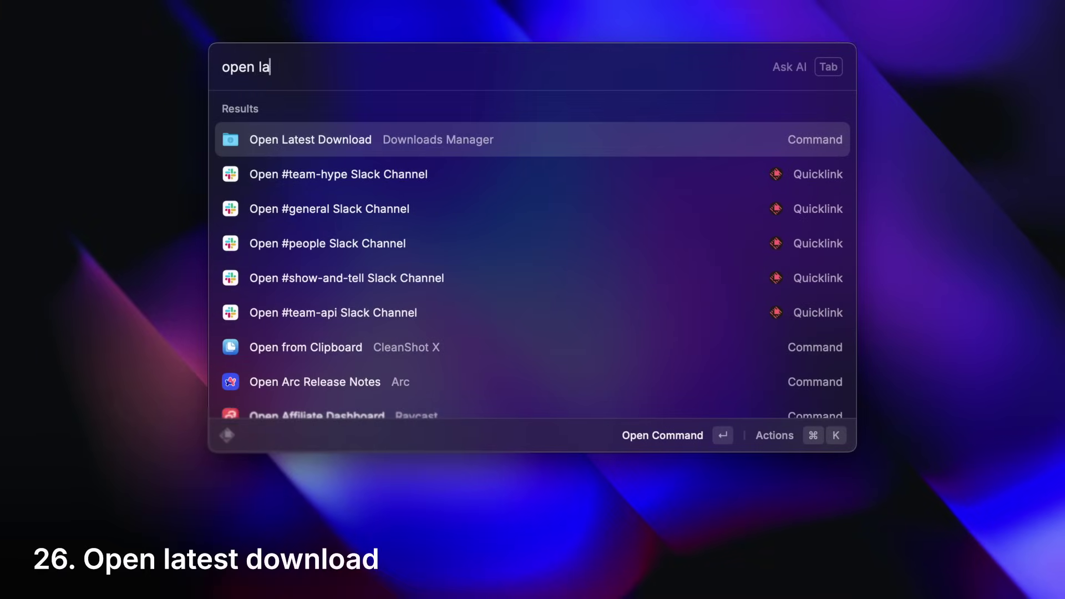
pyautogui.press('Return')
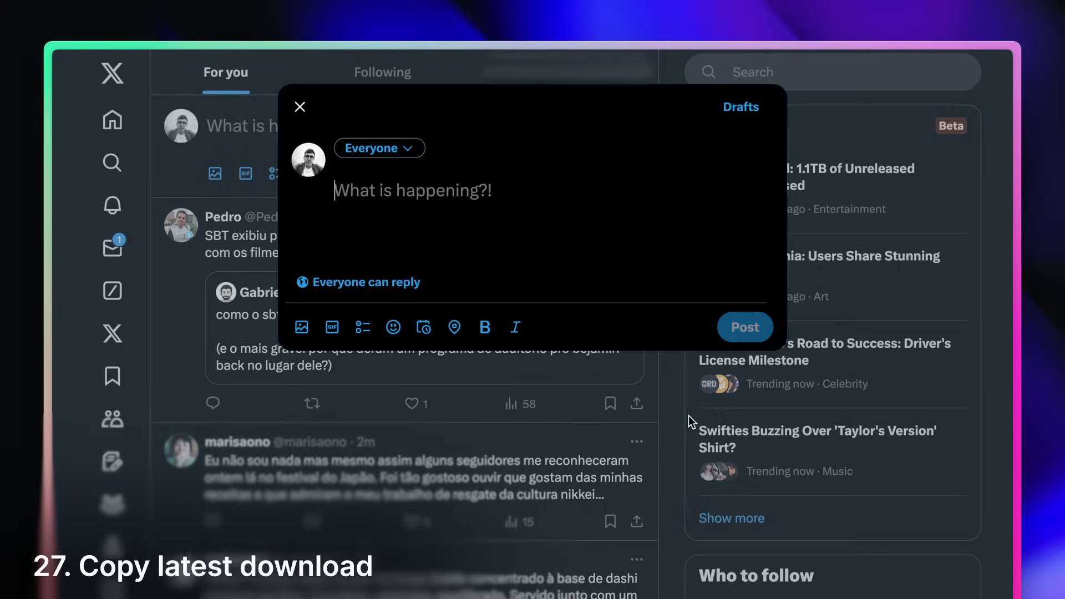
pyautogui.hotkey('alt', 'space')
pyautogui.write('cop')
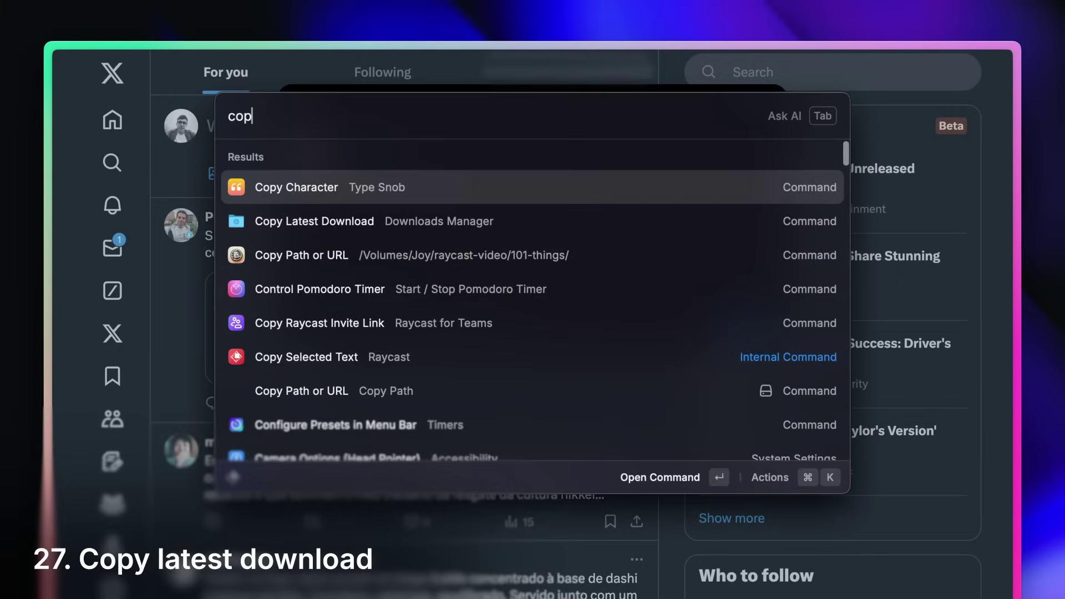
pyautogui.press('Down')
pyautogui.press('Return')
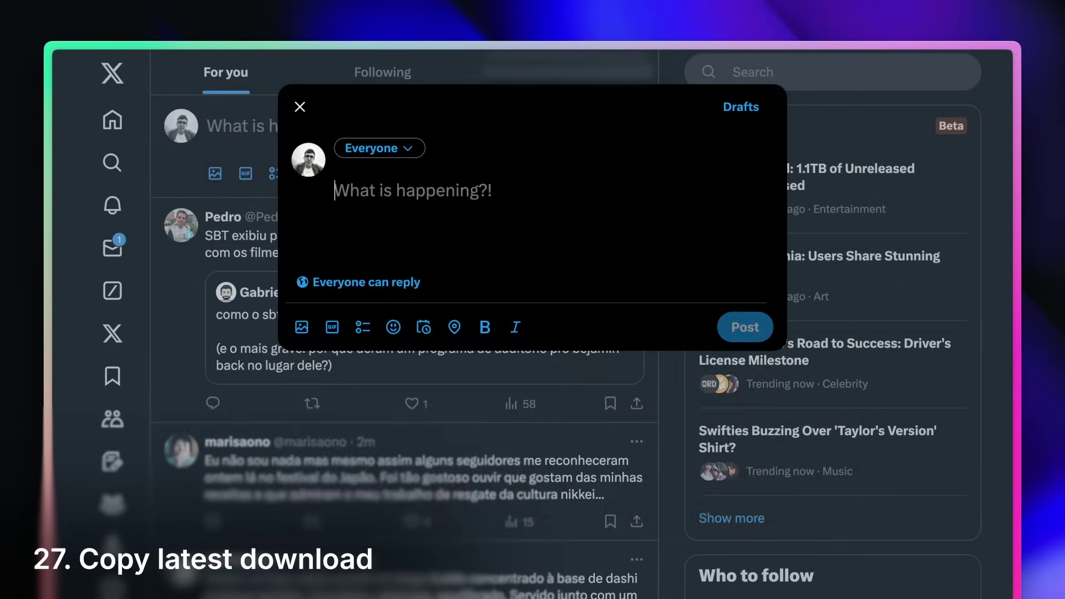
pyautogui.press('super+v')
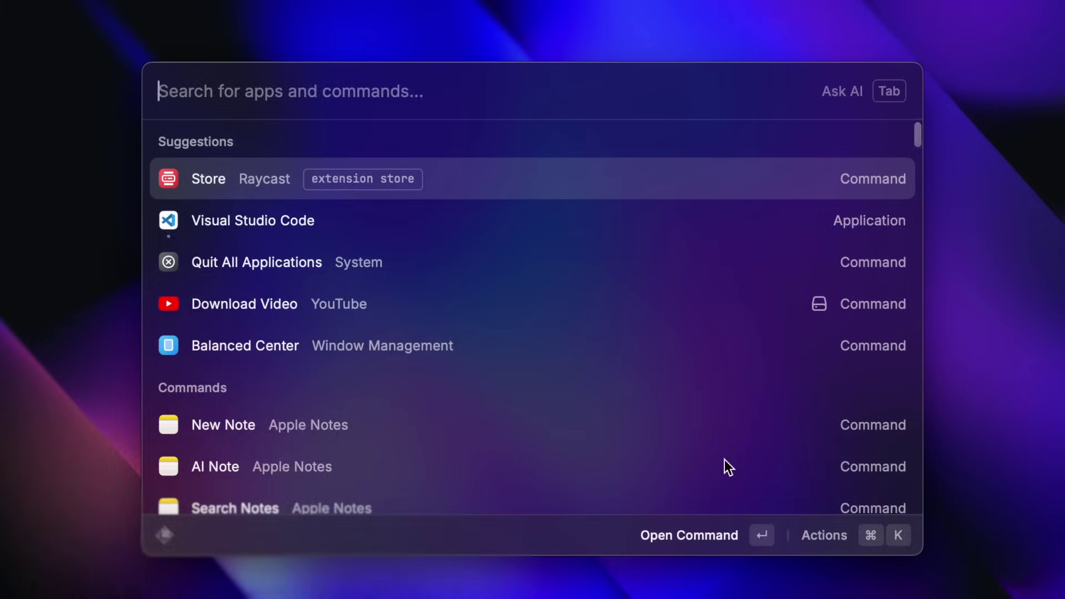
# Step: Search screenshots for 'fligh' and pick the flight email screenshot
pyautogui.write('ssc')
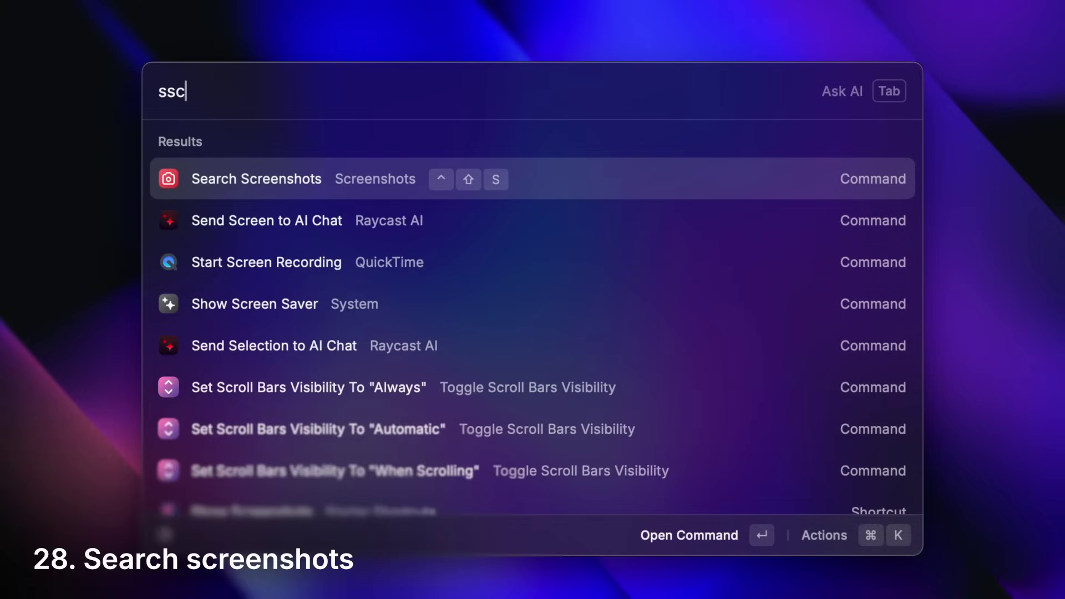
pyautogui.press('Return')
pyautogui.write('fligh')
pyautogui.press('Down')
pyautogui.press('Down')
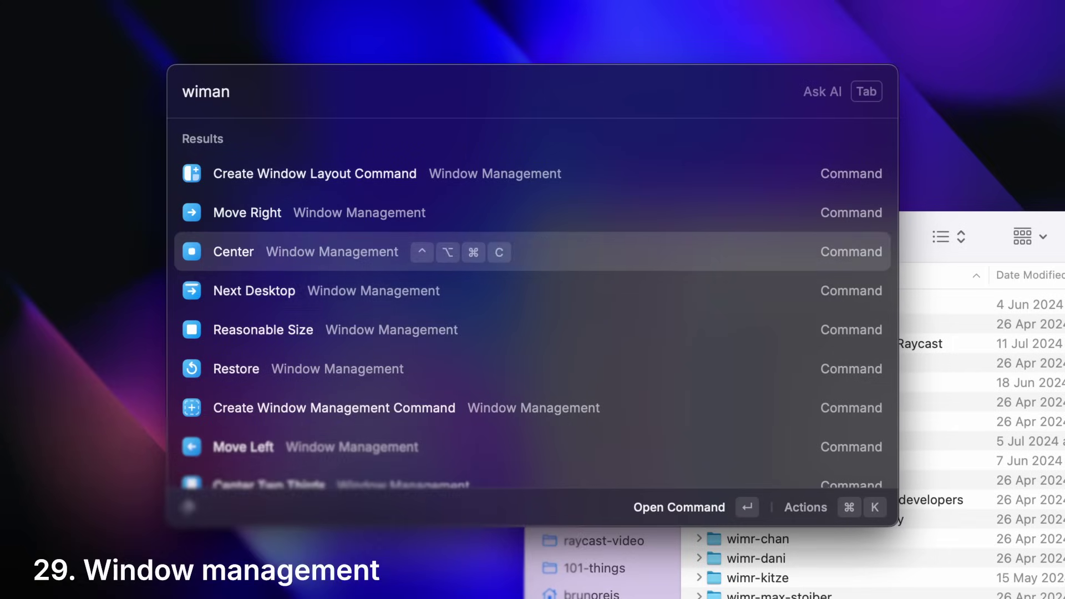
# Step: Move Finder left and anchor a custom window command (W 10%, H 100%) at left-middle
pyautogui.press('Down')
pyautogui.press('Down')
pyautogui.press('Down')
pyautogui.press('Down')
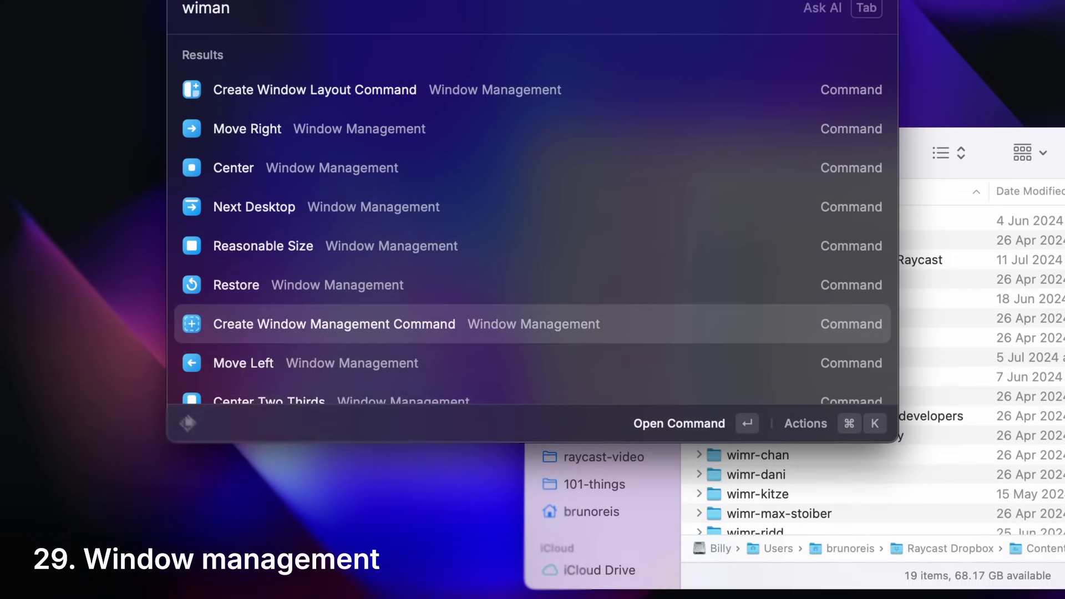
pyautogui.press('Down')
pyautogui.press('Return')
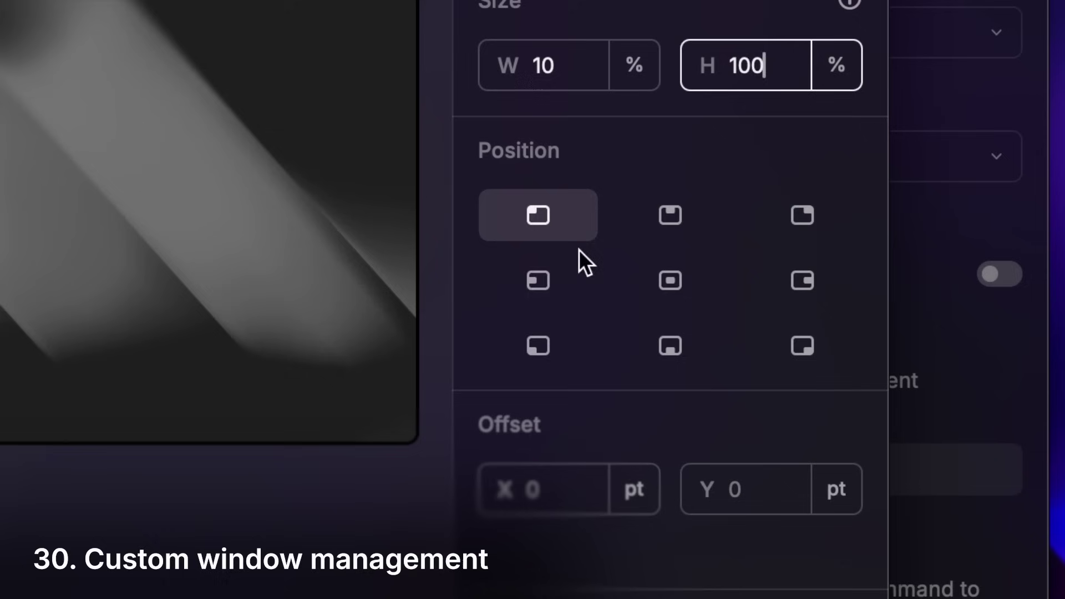
pyautogui.click(571, 288)
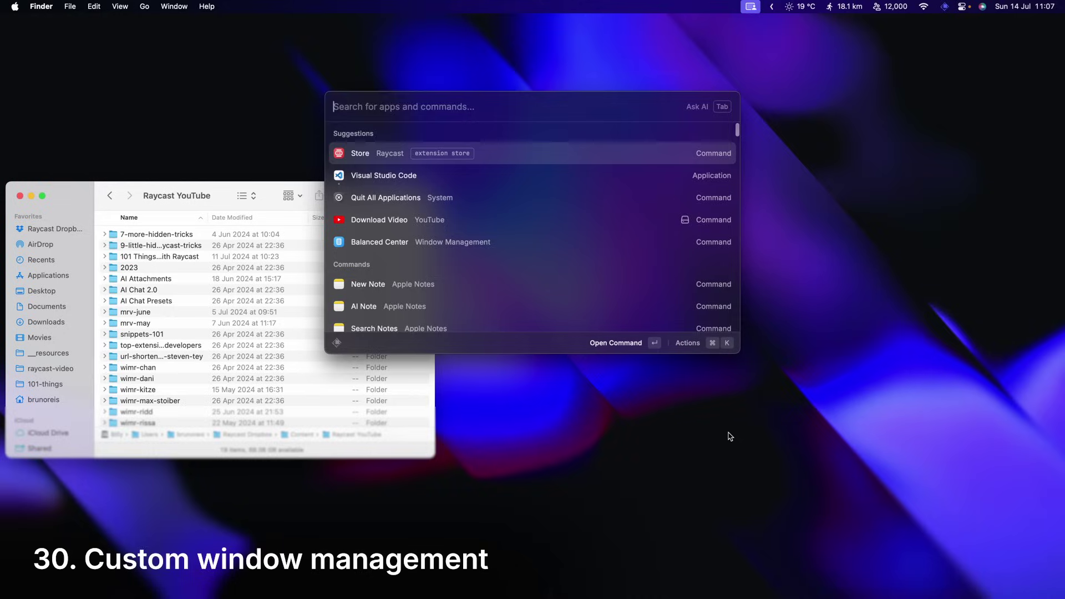
# Step: Run Skinny Left to squeeze Finder into a narrow left-side strip
pyautogui.write('ski')
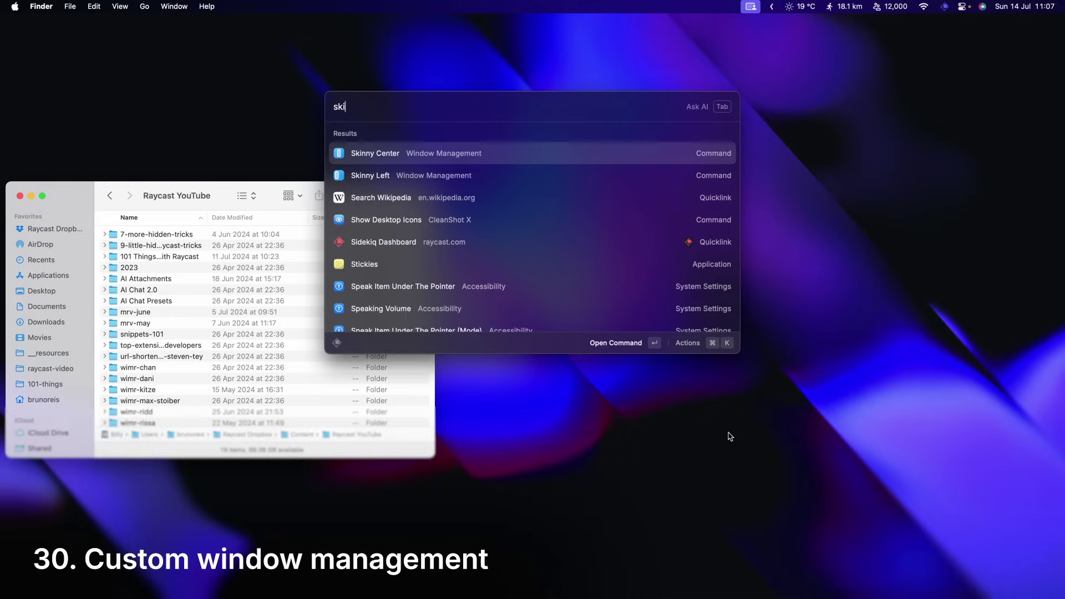
pyautogui.press('Down')
pyautogui.press('Return')
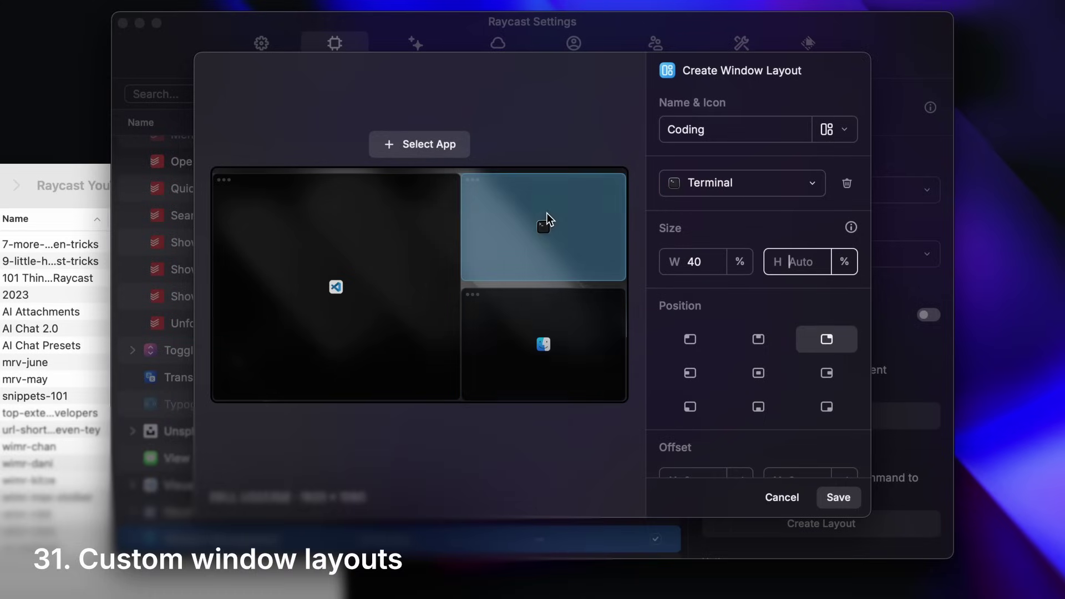
# Step: Set Terminal height to 50%, save the Coding layout, and apply it from the launcher
pyautogui.write('50')
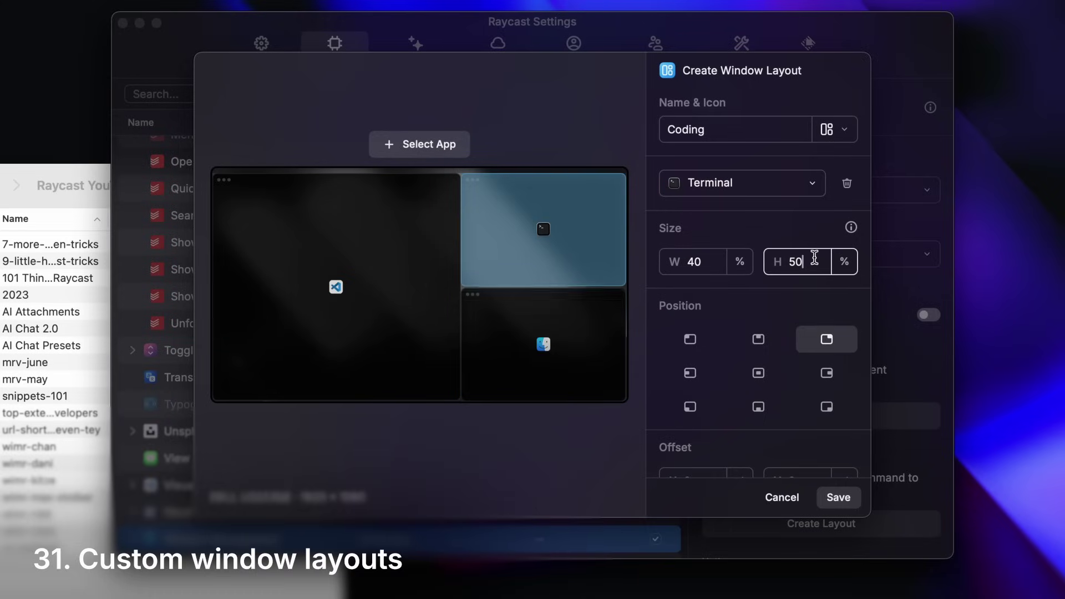
pyautogui.click(842, 497)
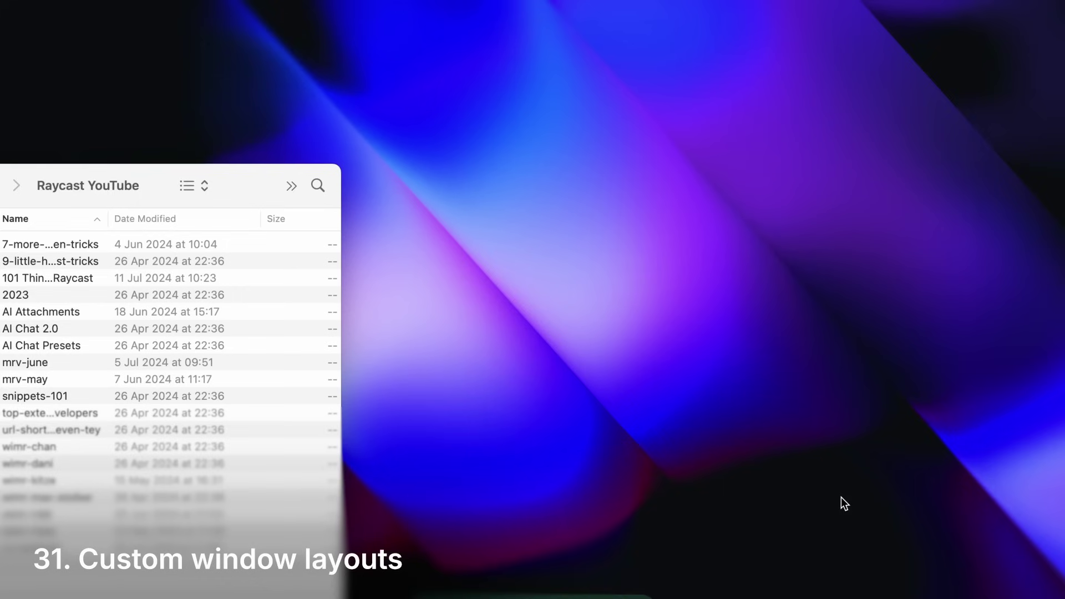
pyautogui.hotkey('alt', 'space')
pyautogui.write('co')
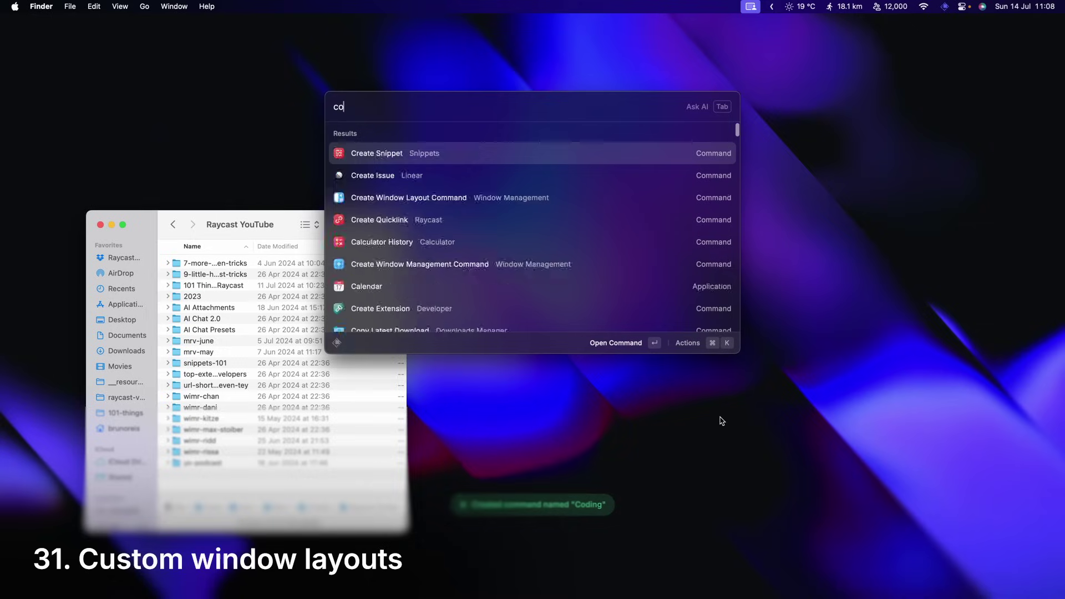
pyautogui.write('din')
pyautogui.press('Return')
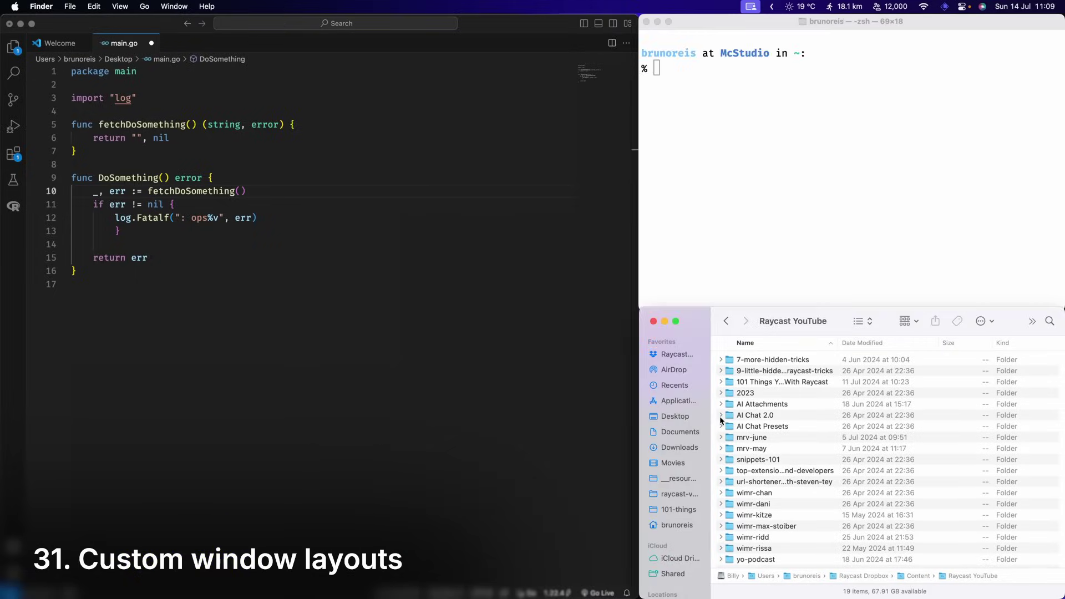
# Step: Open the system monitor and view CPU and memory usage
pyautogui.write('sy')
pyautogui.write('s')
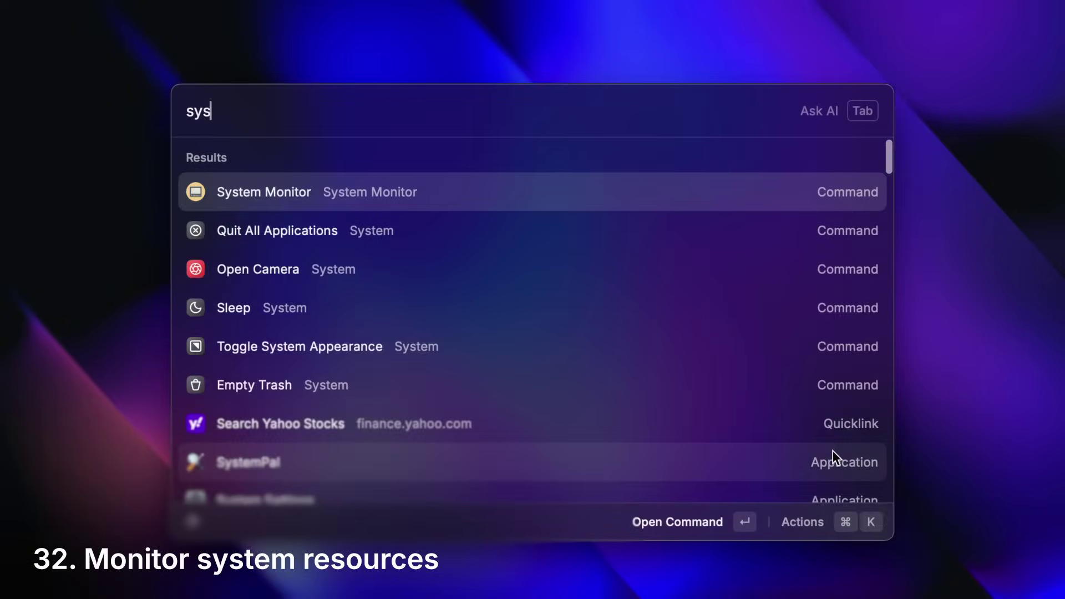
pyautogui.press('Return')
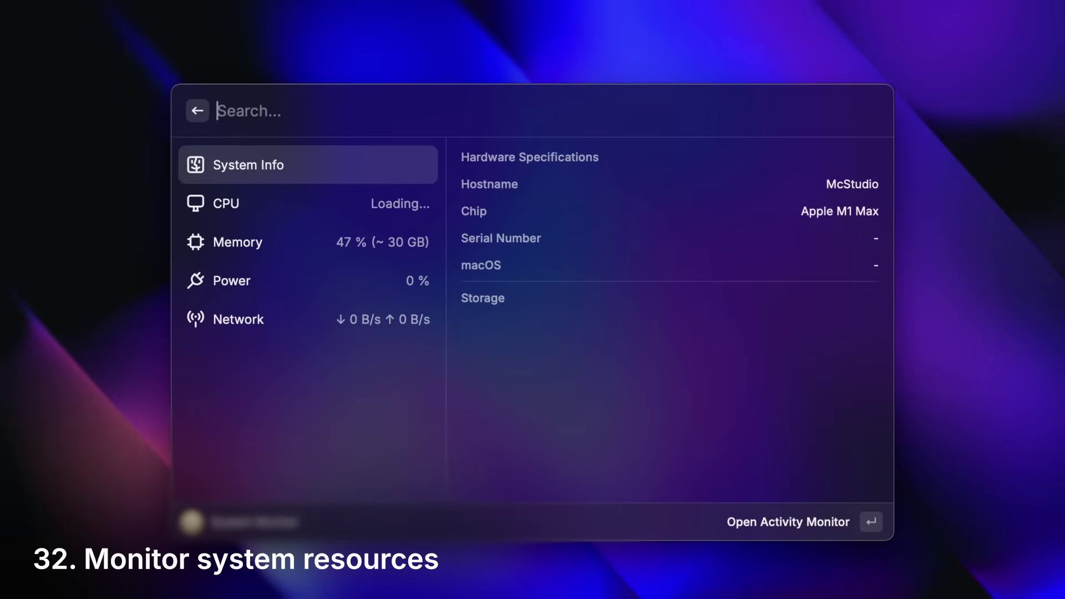
pyautogui.press('Down')
pyautogui.press('Down')
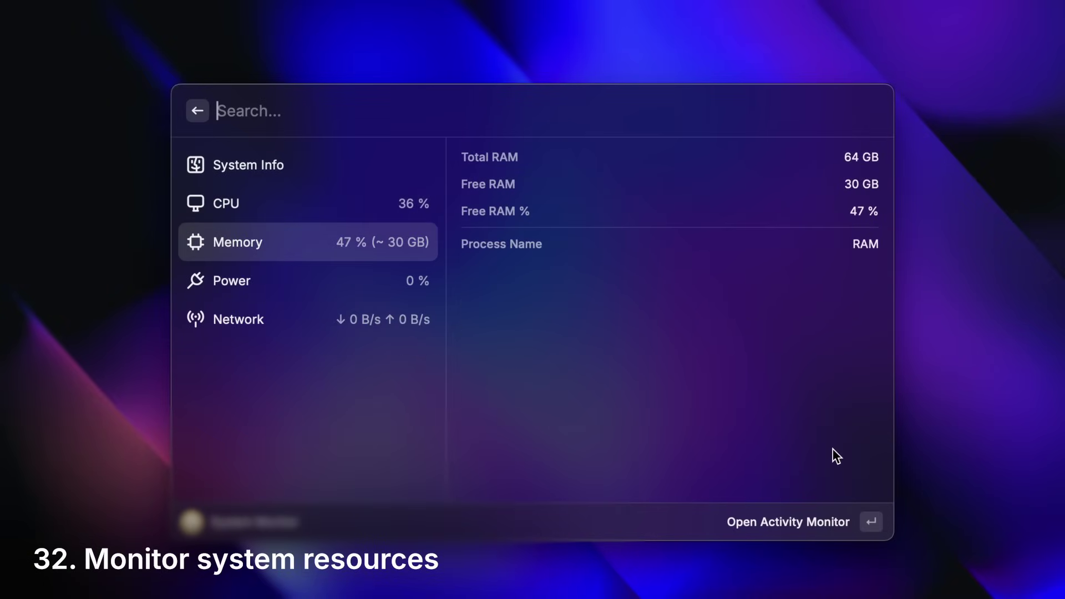
pyautogui.press('Down')
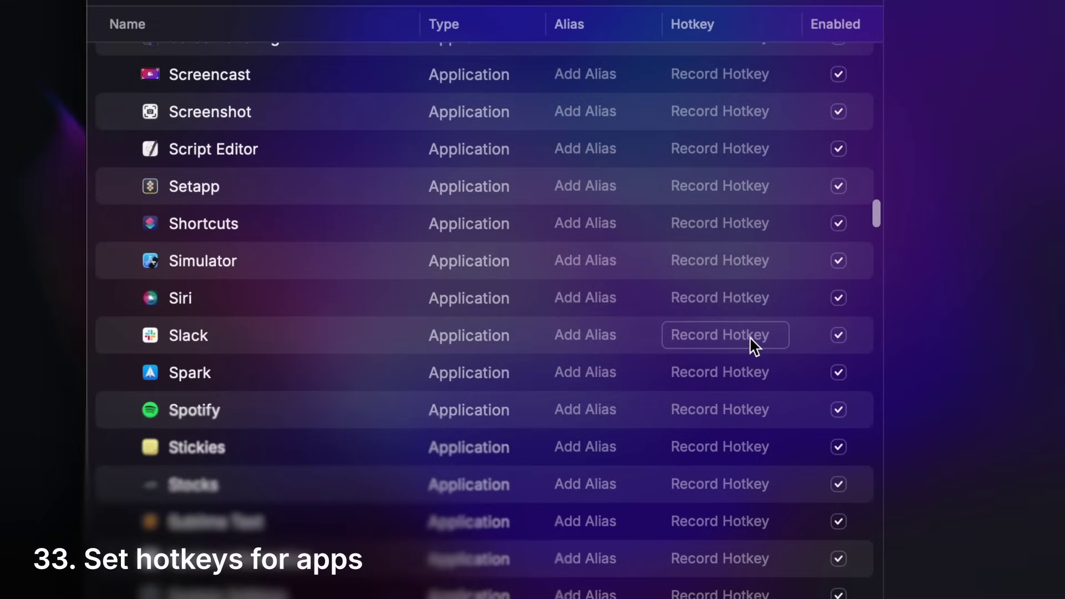
# Step: Give Slack the hotkey Ctrl+Option+Shift+Cmd+S, then open Terminal
pyautogui.click(754, 343)
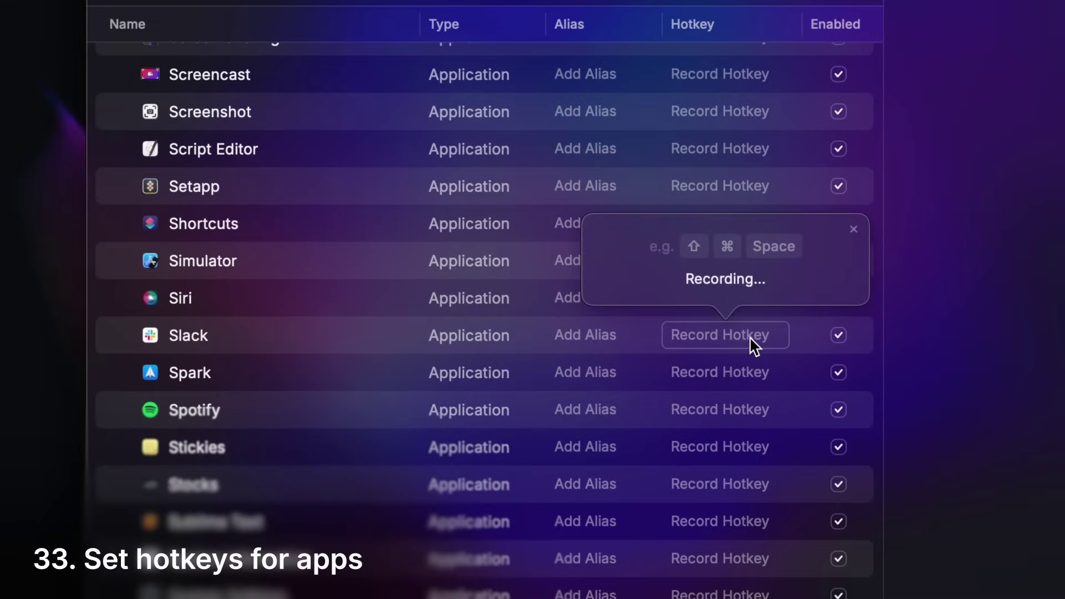
pyautogui.press('ctrl+alt+shift+super+s')
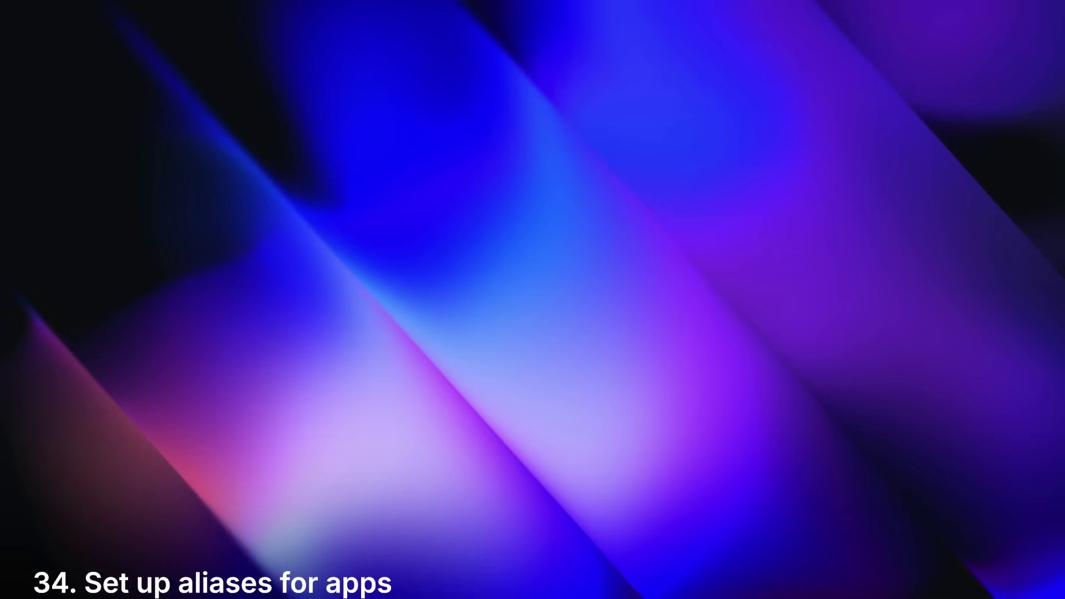
pyautogui.hotkey('alt', 'space')
pyautogui.write('cli')
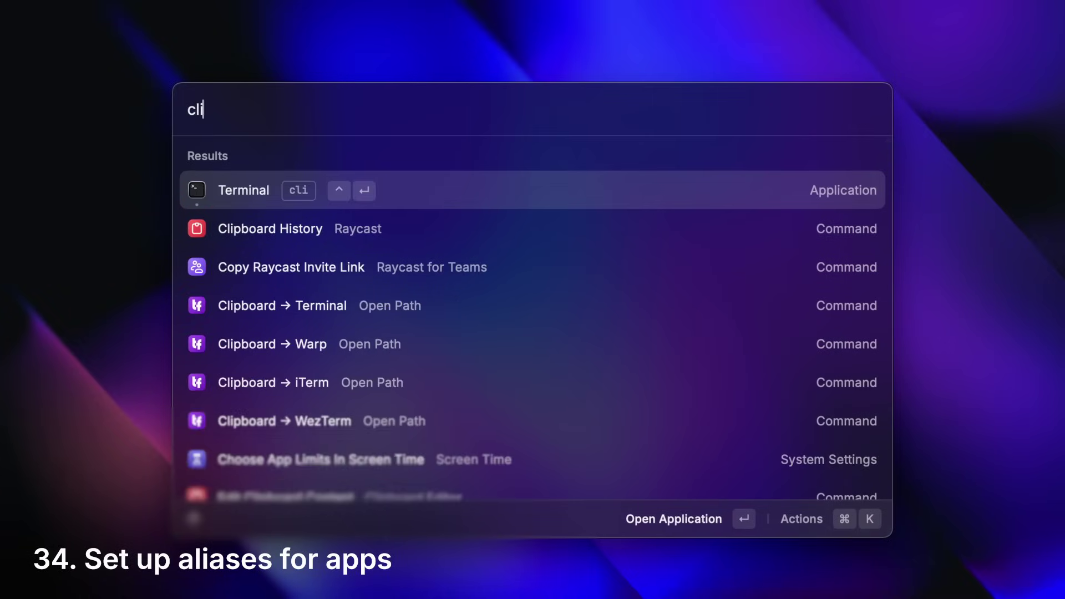
pyautogui.press('Return')
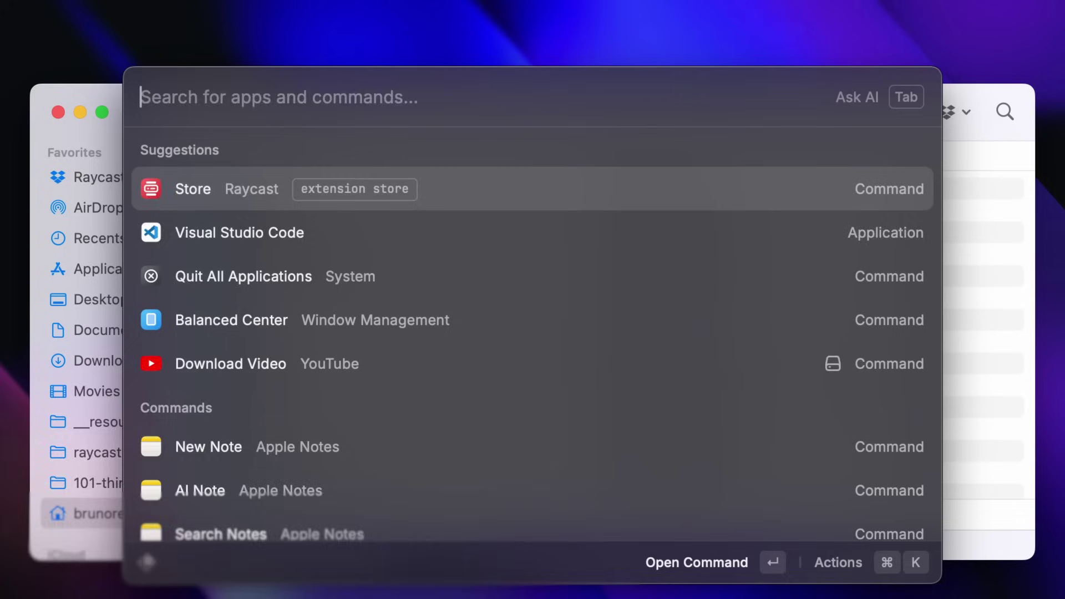
# Step: Switch the system to dark mode and empty the Trash
pyautogui.write('tog')
pyautogui.press('Return')
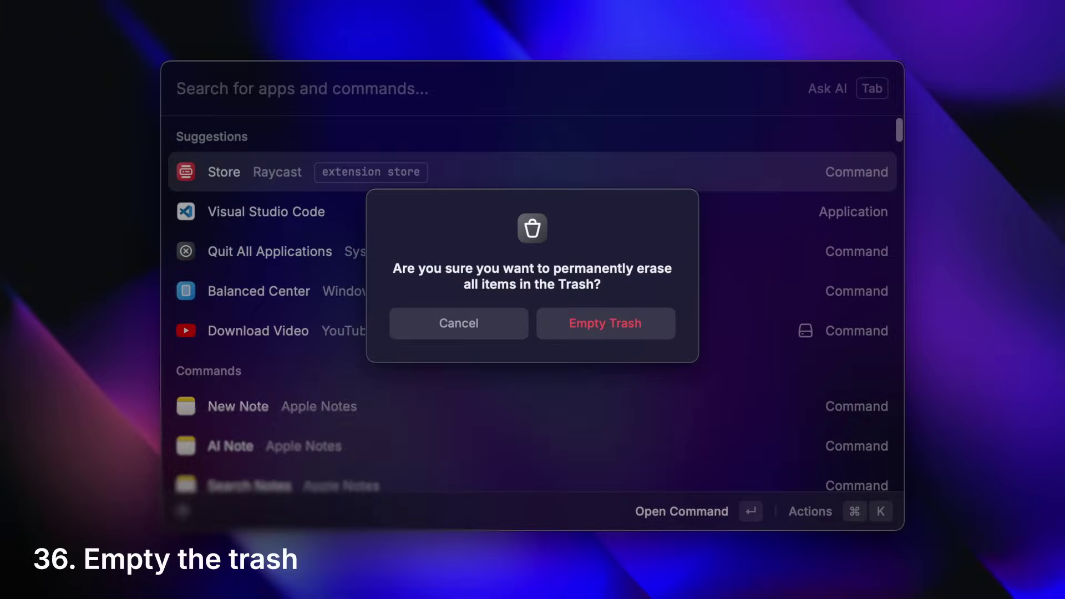
pyautogui.press('Return')
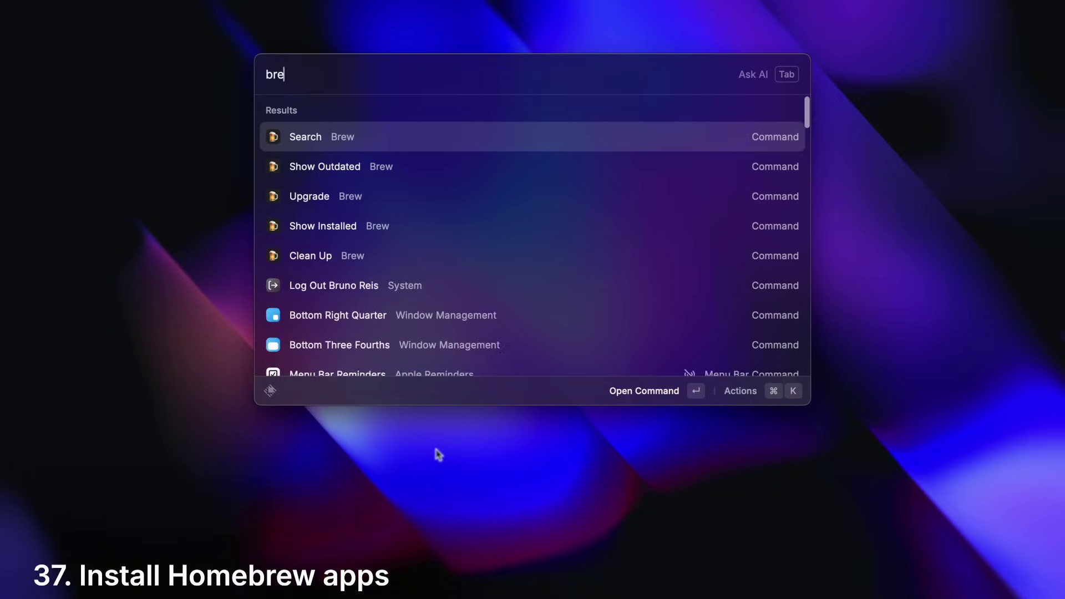
# Step: Search Homebrew for 'gum' and open the package details
pyautogui.write('w')
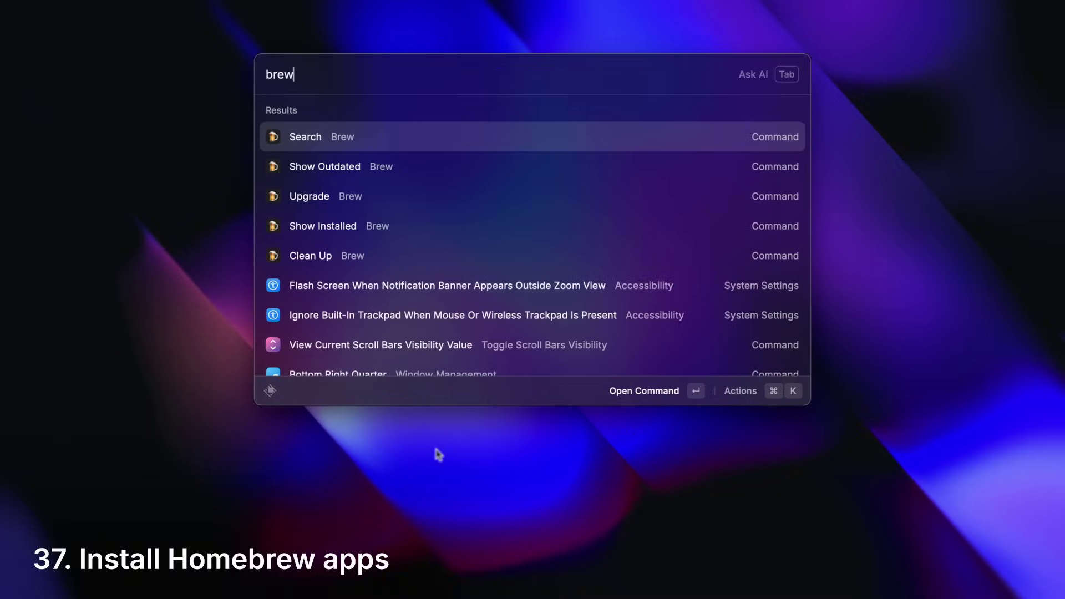
pyautogui.press('Return')
pyautogui.write('gum')
pyautogui.press('Return')
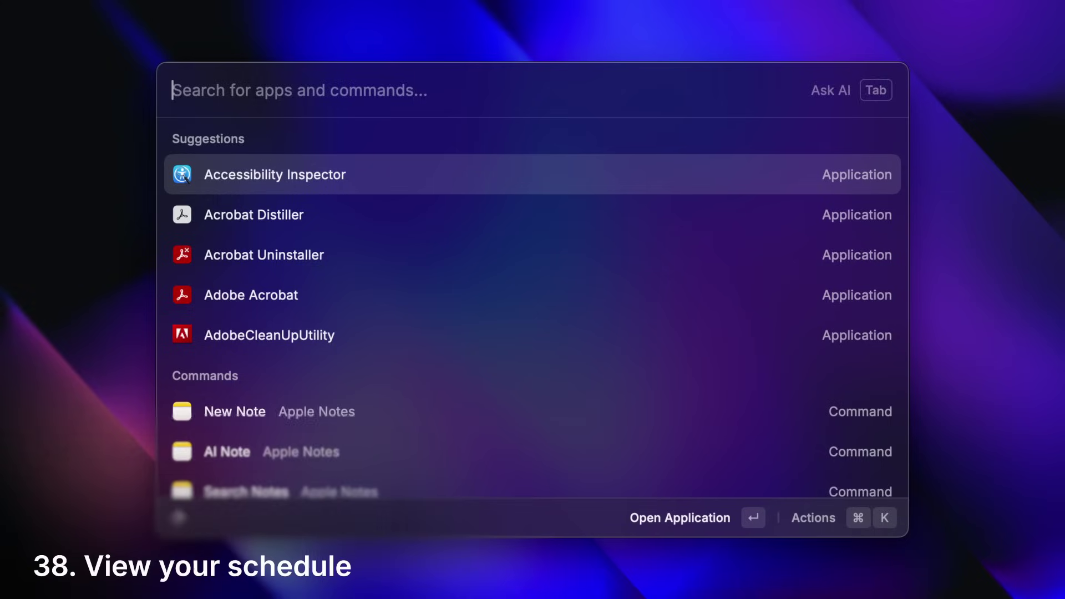
# Step: Open My Schedule and join the upcoming Zoom meeting
pyautogui.write('my s')
pyautogui.press('Return')
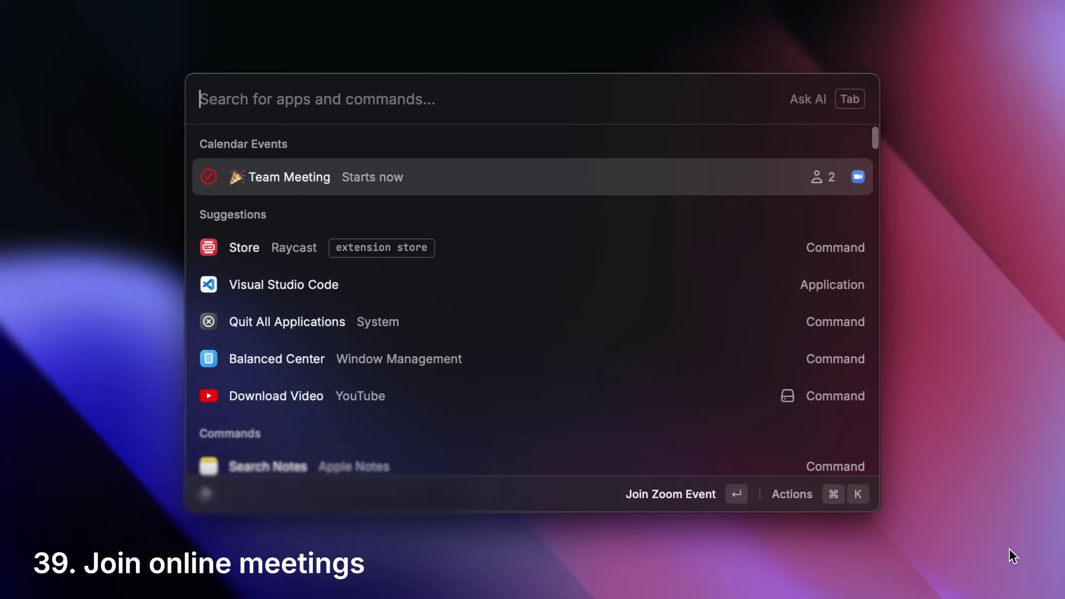
pyautogui.press('Return')
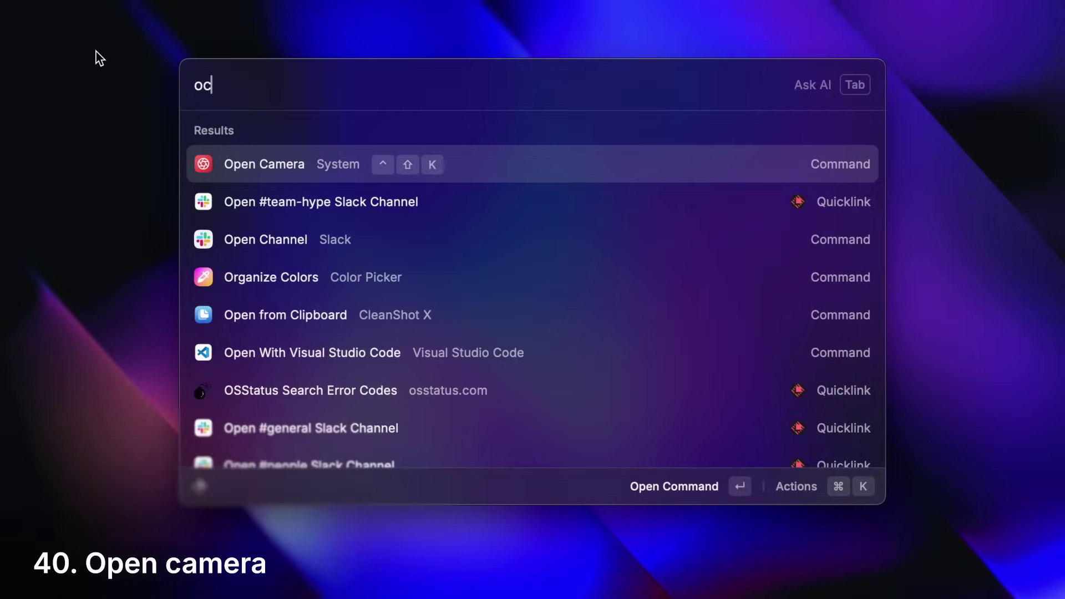
# Step: Take a webcam photo with Open Camera, then type '.com' into the search
pyautogui.press('Return')
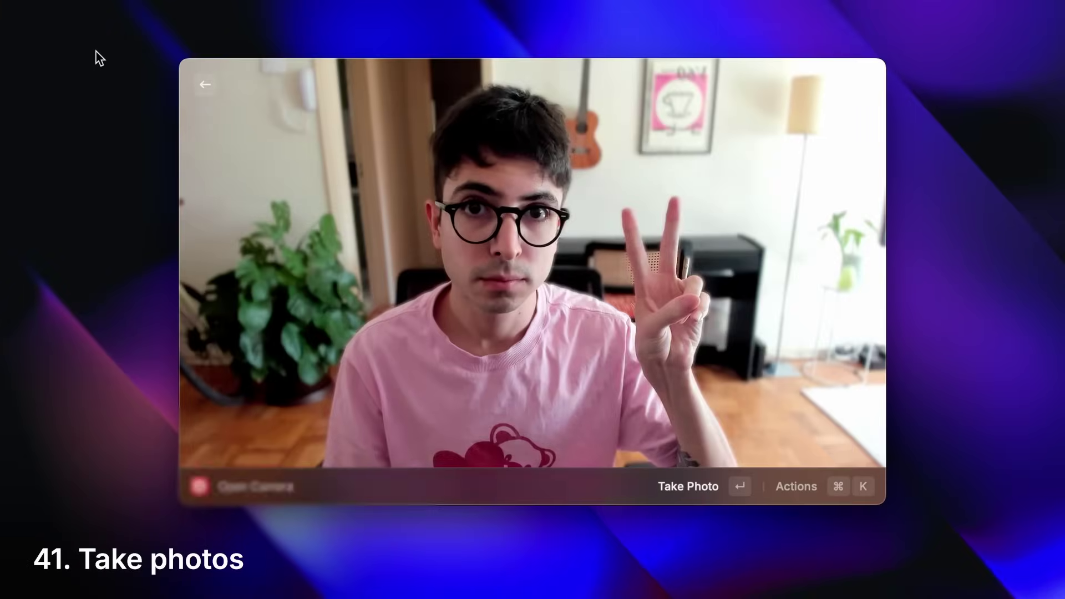
pyautogui.press('Return')
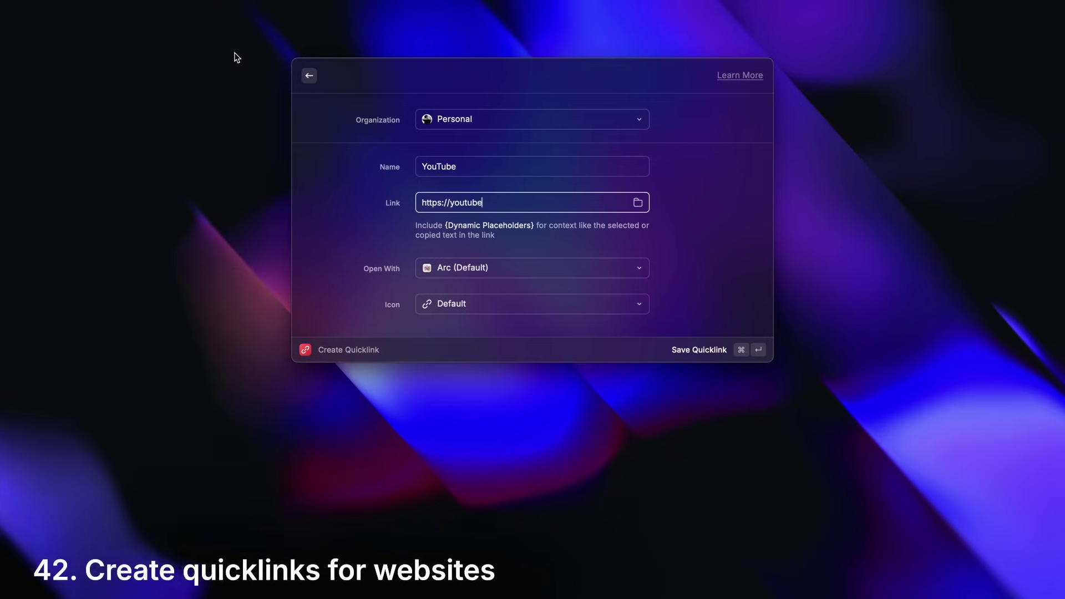
pyautogui.write('.com')
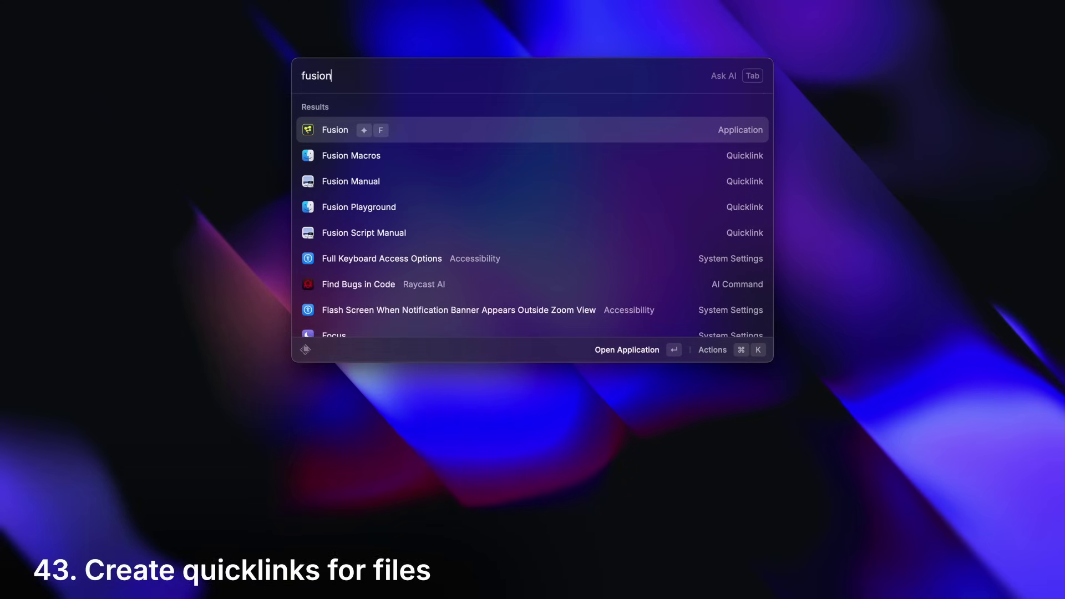
# Step: Open the Fusion 18 Manual PDF and Current Video Project folder quicklinks, then toggle Bluetooth off
pyautogui.press('Down')
pyautogui.press('Down')
pyautogui.press('Return')
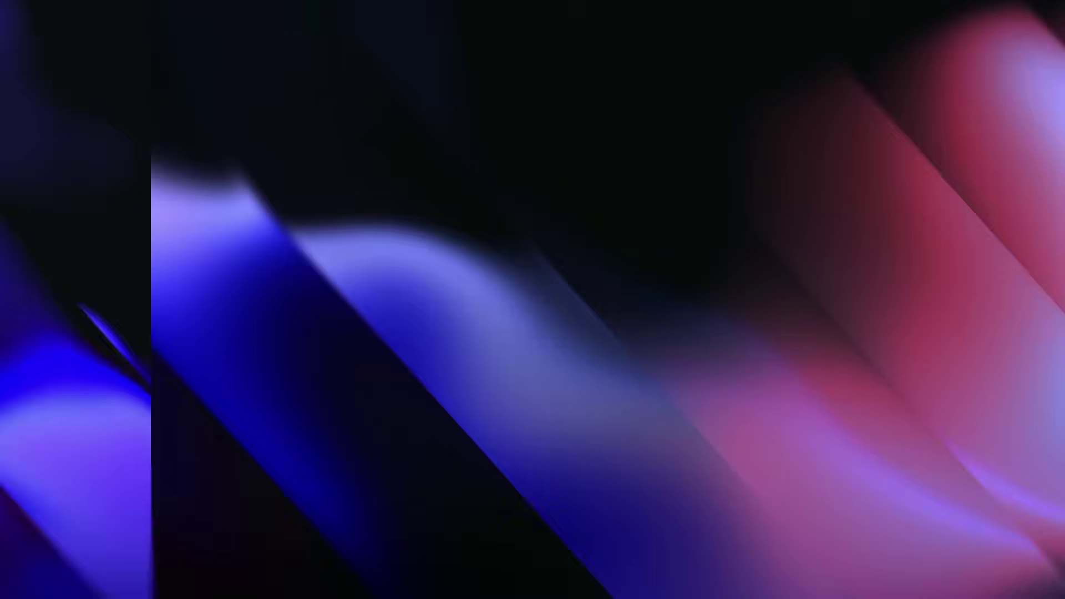
pyautogui.write('curre')
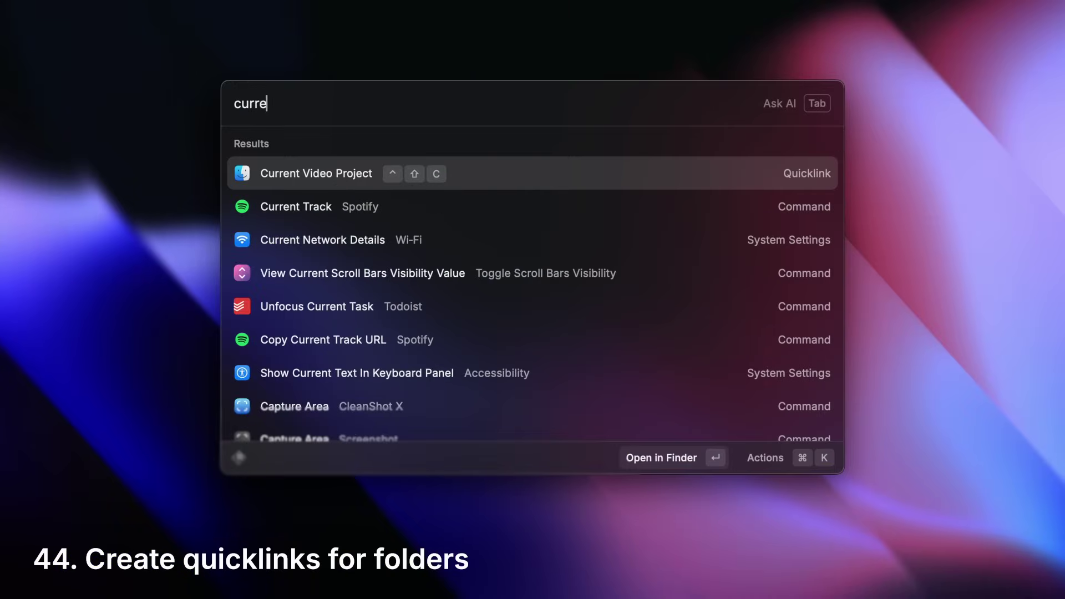
pyautogui.press('Return')
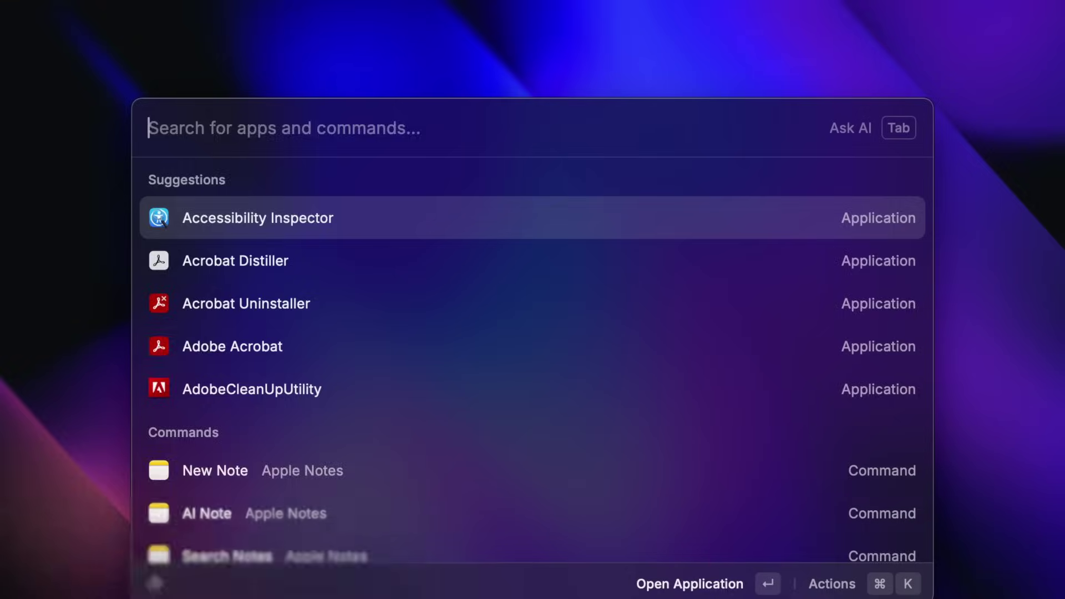
pyautogui.write('tog bl')
pyautogui.press('Return')
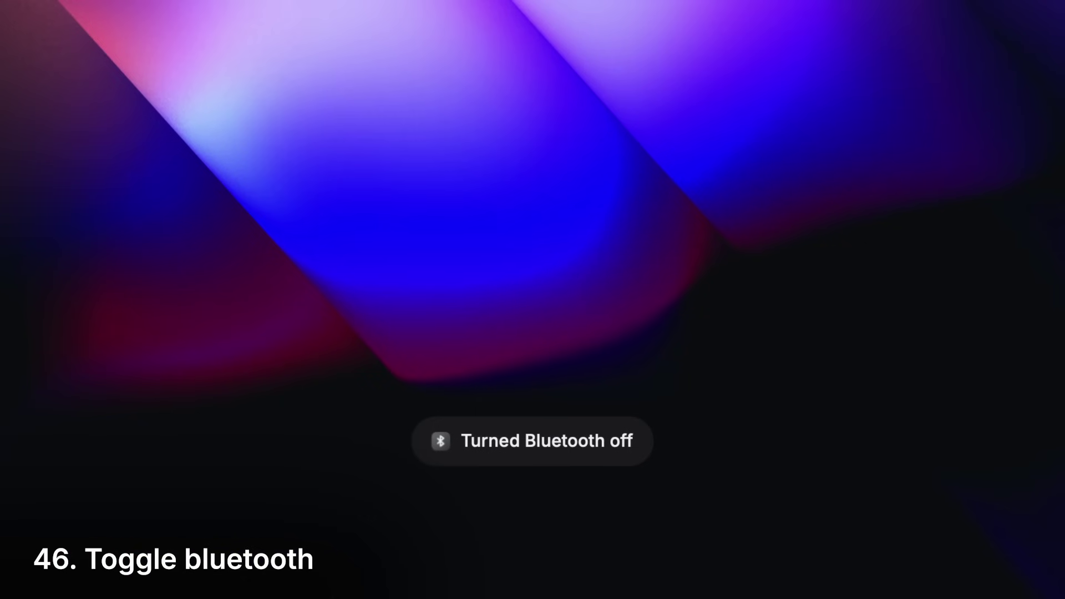
# Step: Skip Apple Music to the next track, shuffle Spotify, and browse the Colombian Jazz Journey playlist
pyautogui.write('nex')
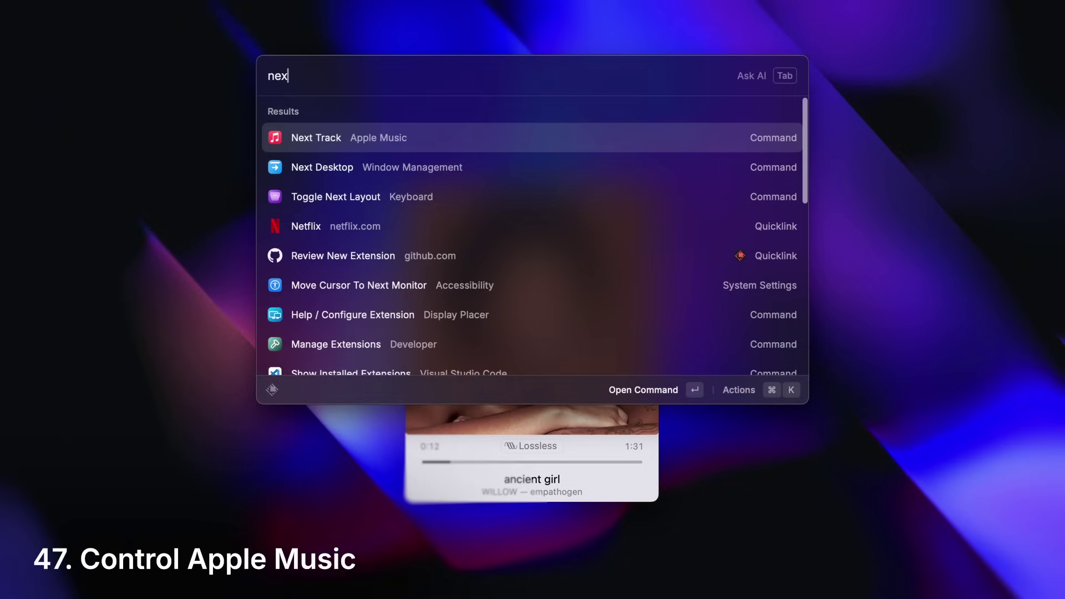
pyautogui.press('Return')
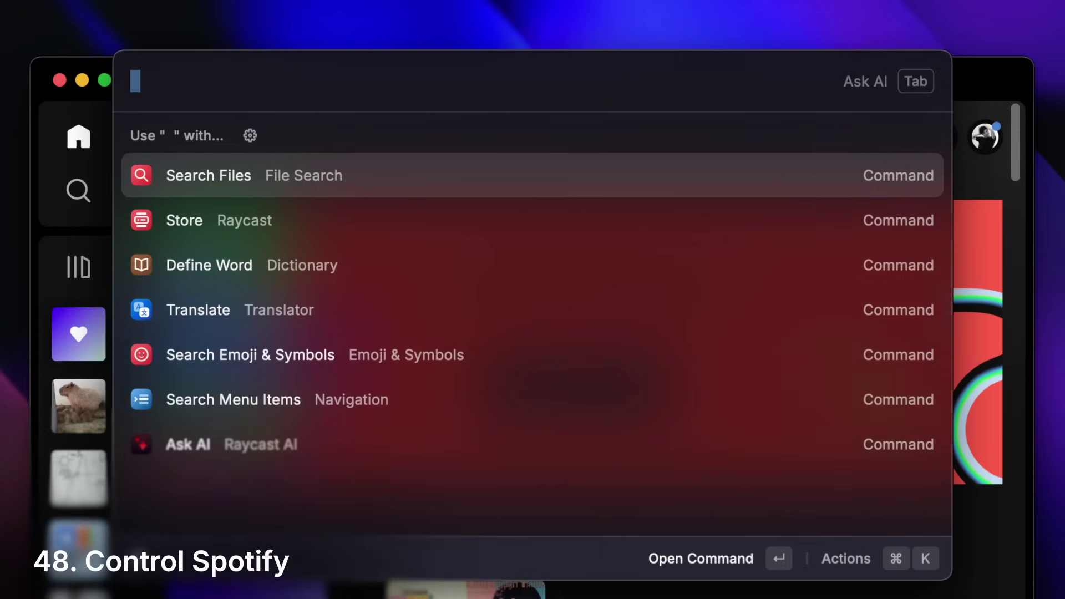
pyautogui.write('shuf')
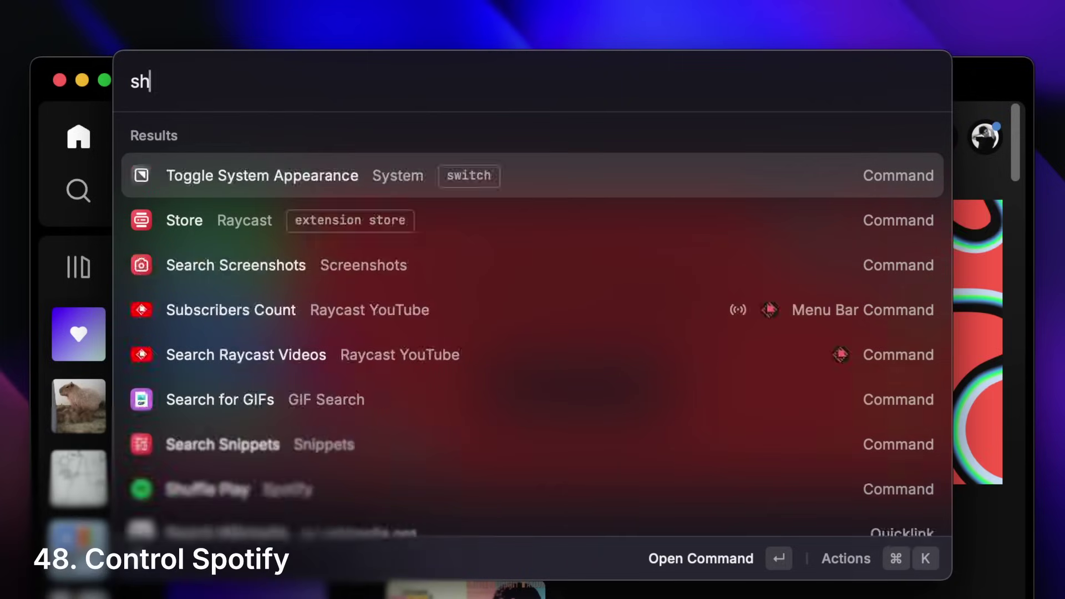
pyautogui.press('Return')
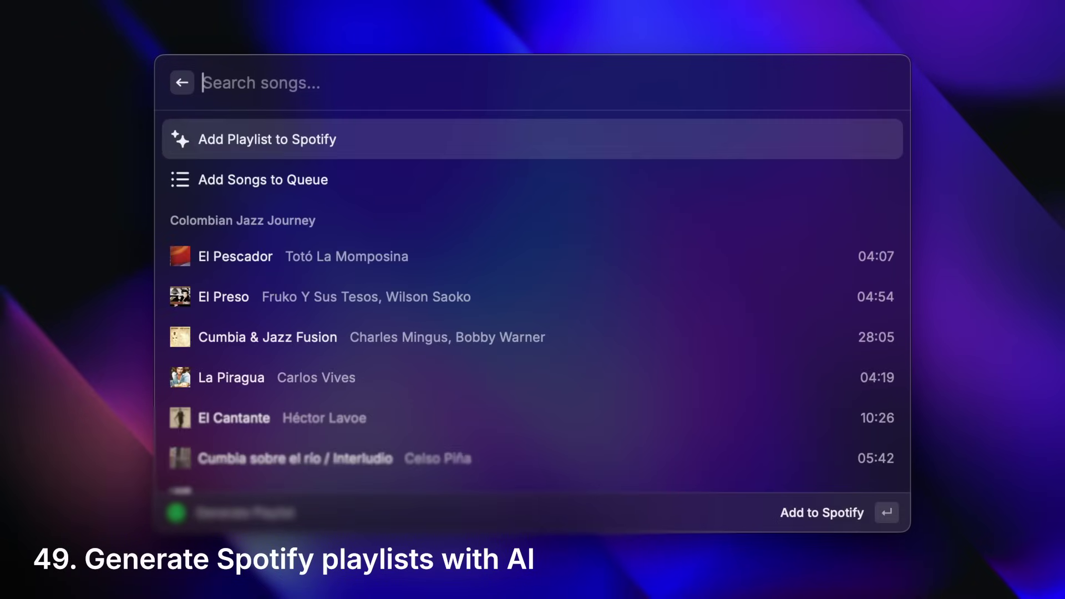
pyautogui.press('Down')
pyautogui.press('Down')
pyautogui.press('Down')
pyautogui.press('Down')
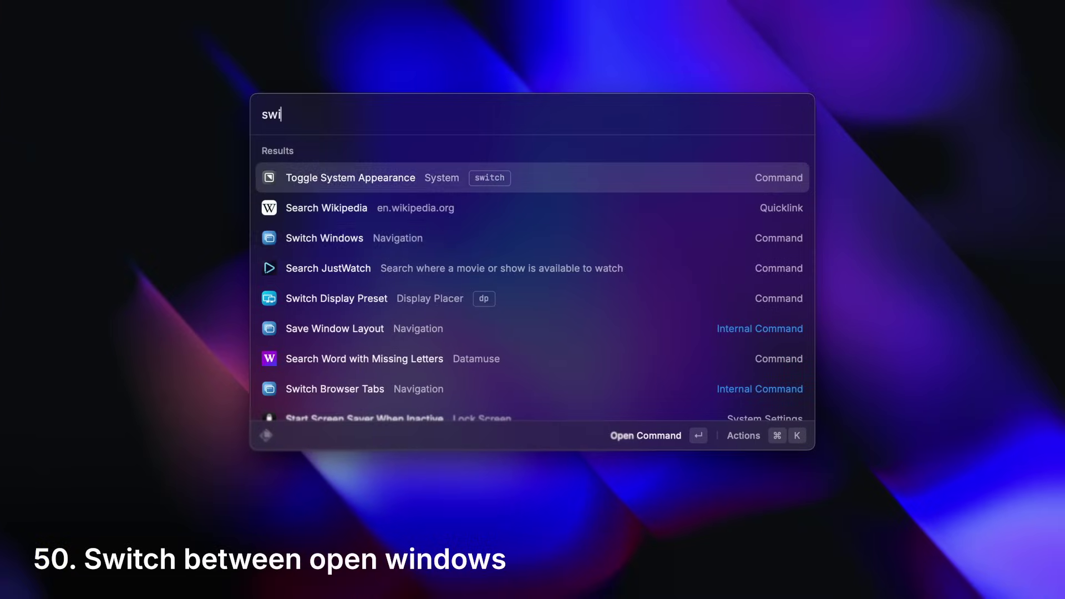
# Step: Bring the Finder window forward with Switch Windows
pyautogui.press('Down')
pyautogui.press('Down')
pyautogui.press('Return')
pyautogui.press('Down')
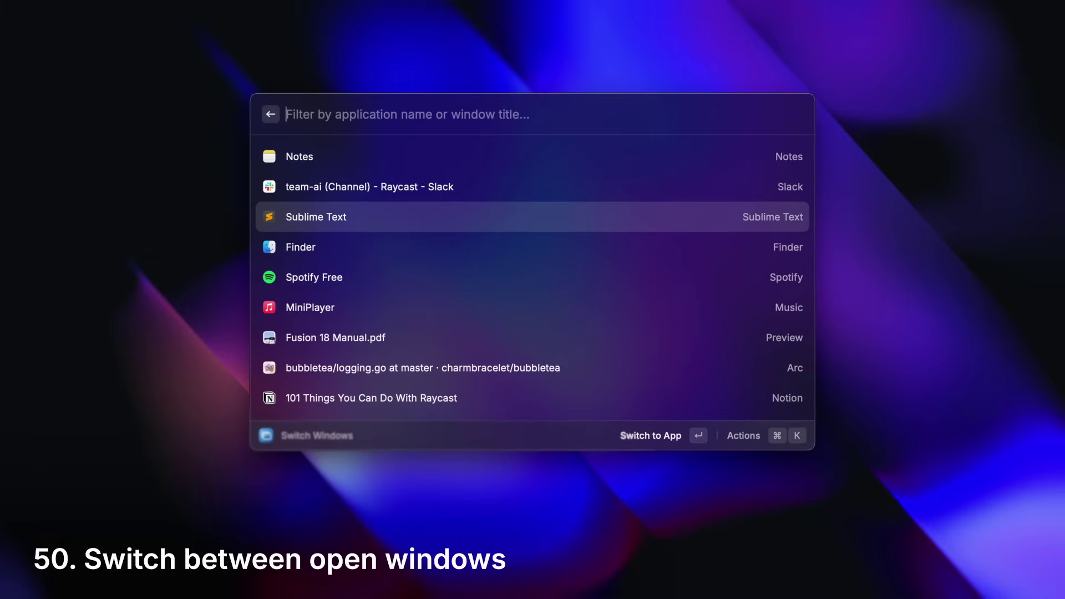
pyautogui.press('Down')
pyautogui.press('Return')
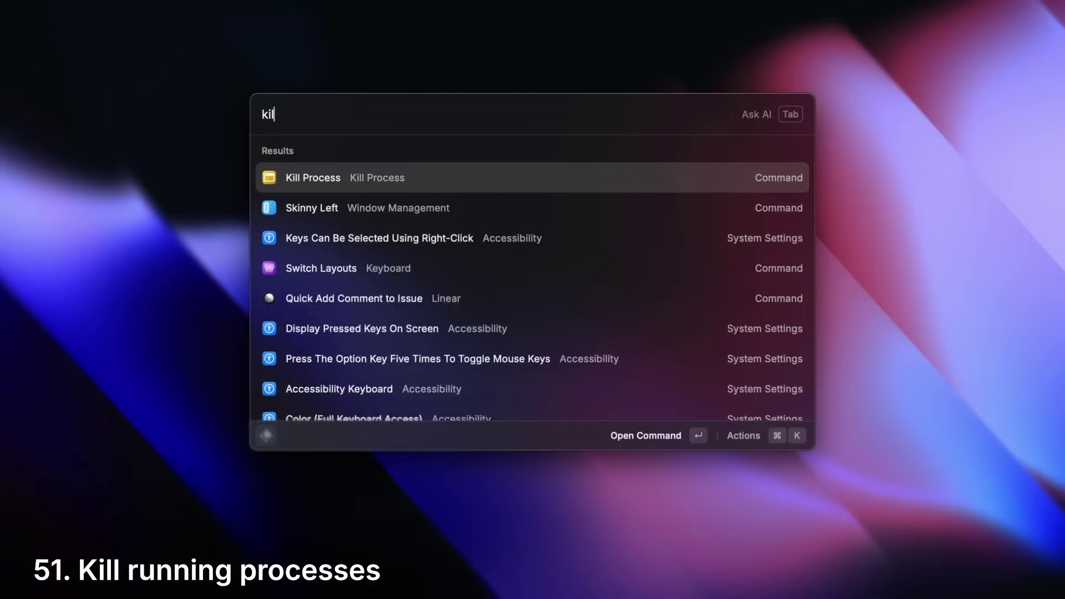
# Step: Start a CleanShot X screen recording, an area screenshot and a QuickTime audio recording
pyautogui.press('Return')
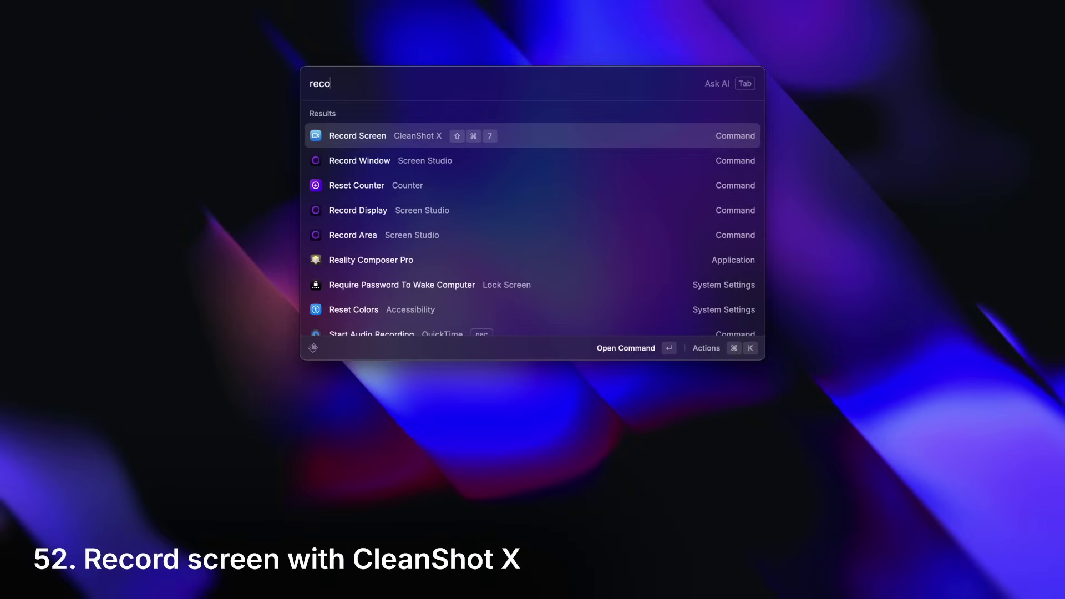
pyautogui.press('Return')
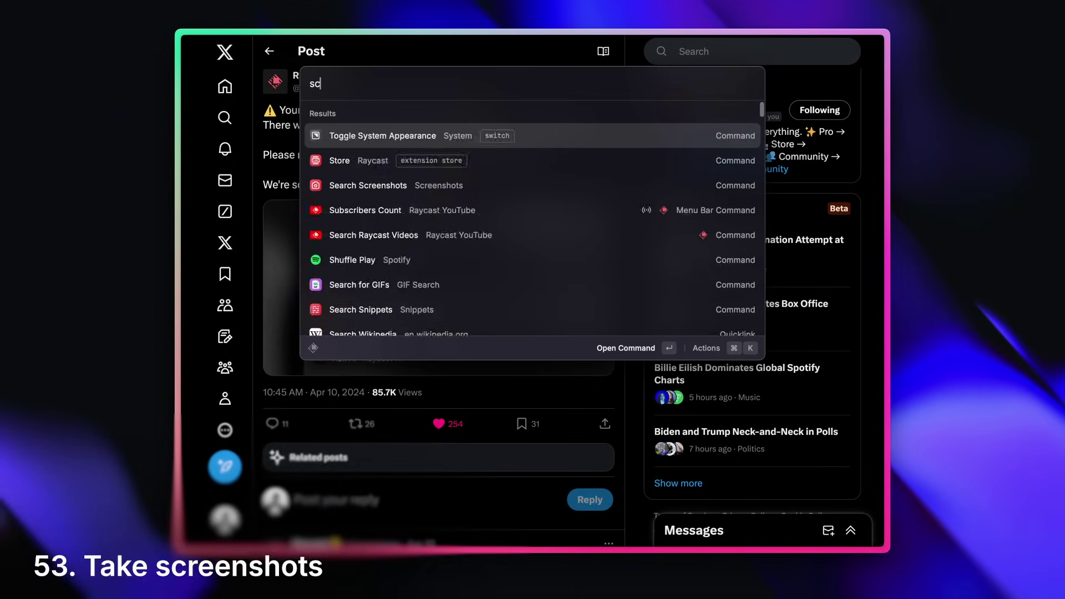
pyautogui.write('re')
pyautogui.press('Down')
pyautogui.press('Return')
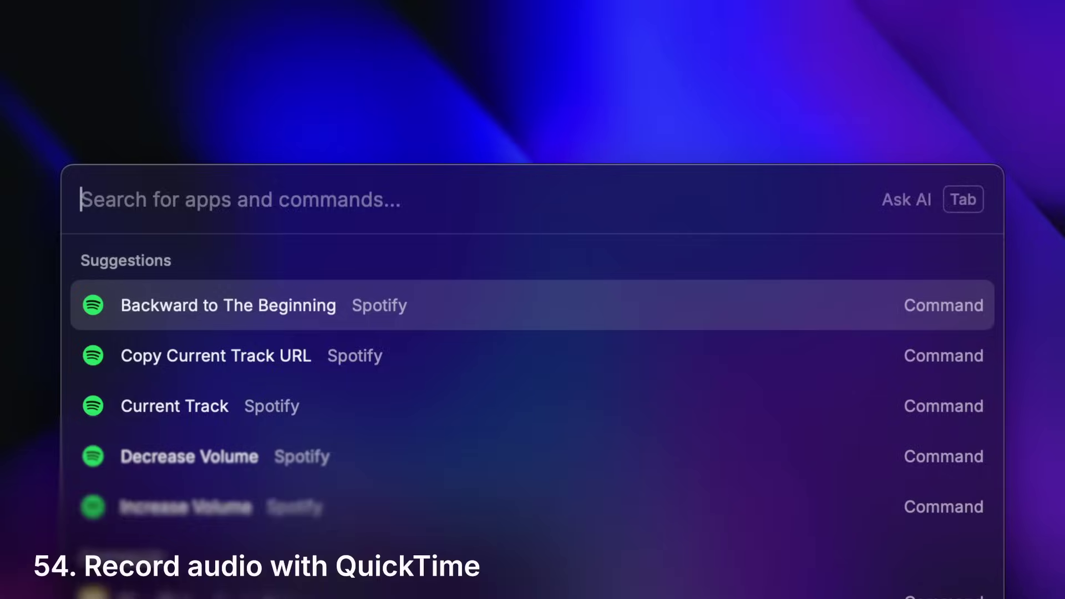
pyautogui.write('nar')
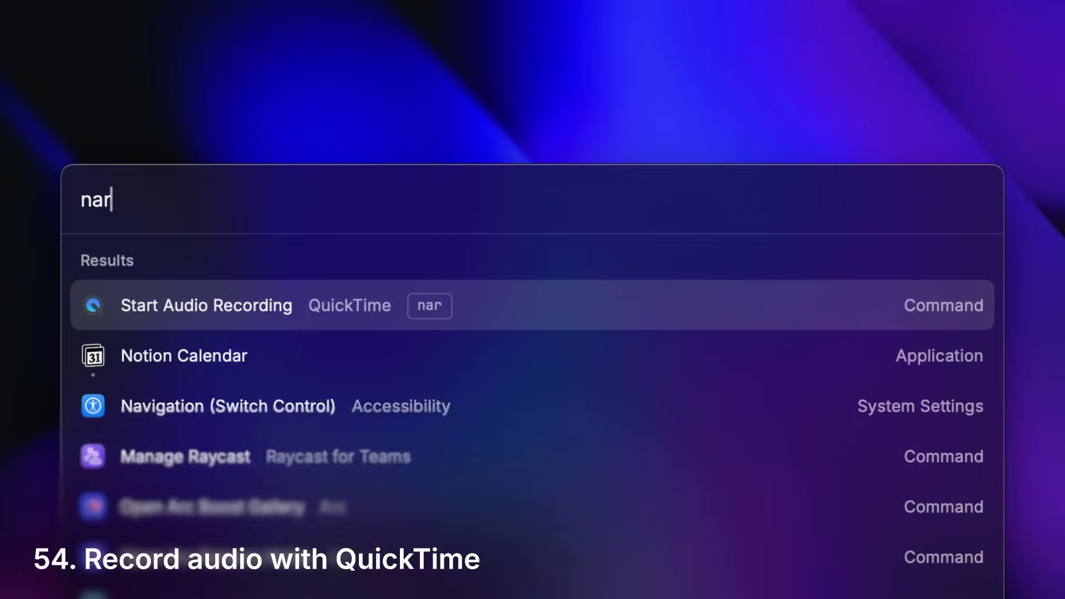
pyautogui.press('Return')
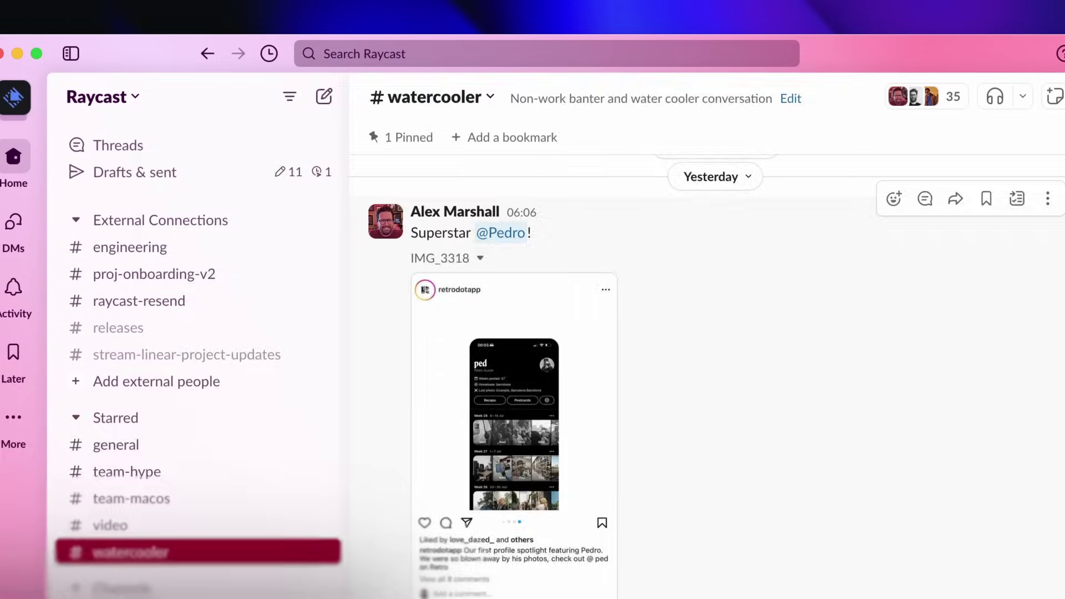
# Step: Quit Slack from its Raycast actions list filtered to 'qui'
pyautogui.hotkey('alt', 'space')
pyautogui.write('sla')
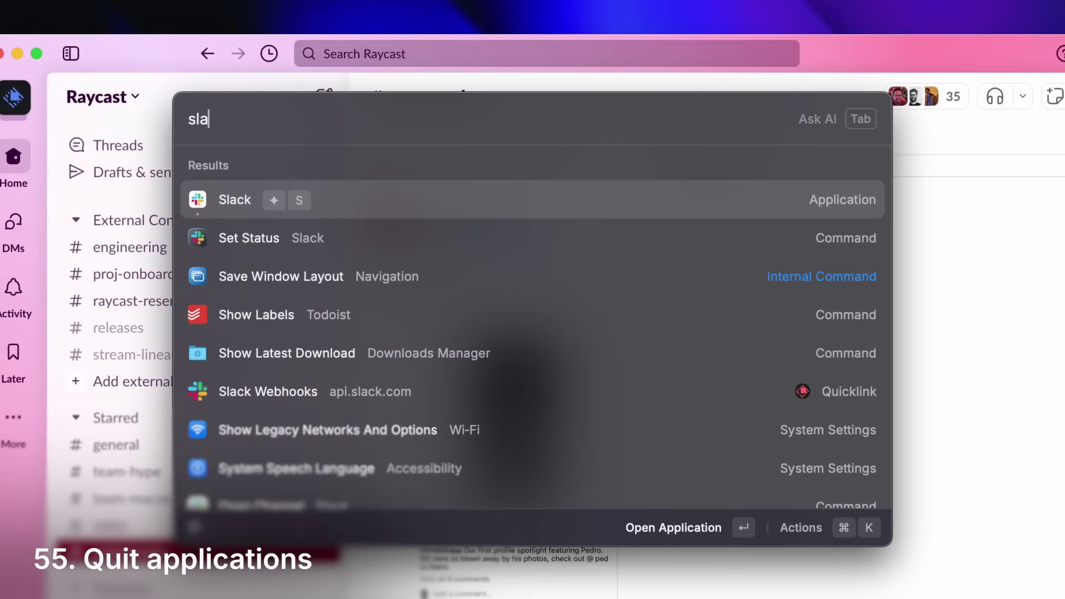
pyautogui.press('super+k')
pyautogui.write('qu')
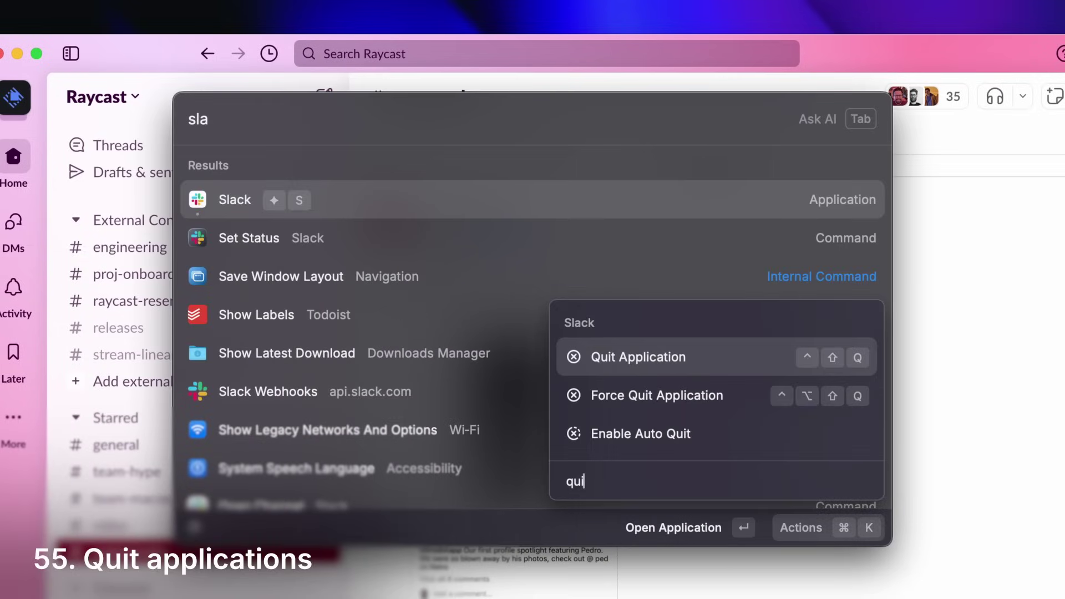
pyautogui.write('i')
pyautogui.press('Return')
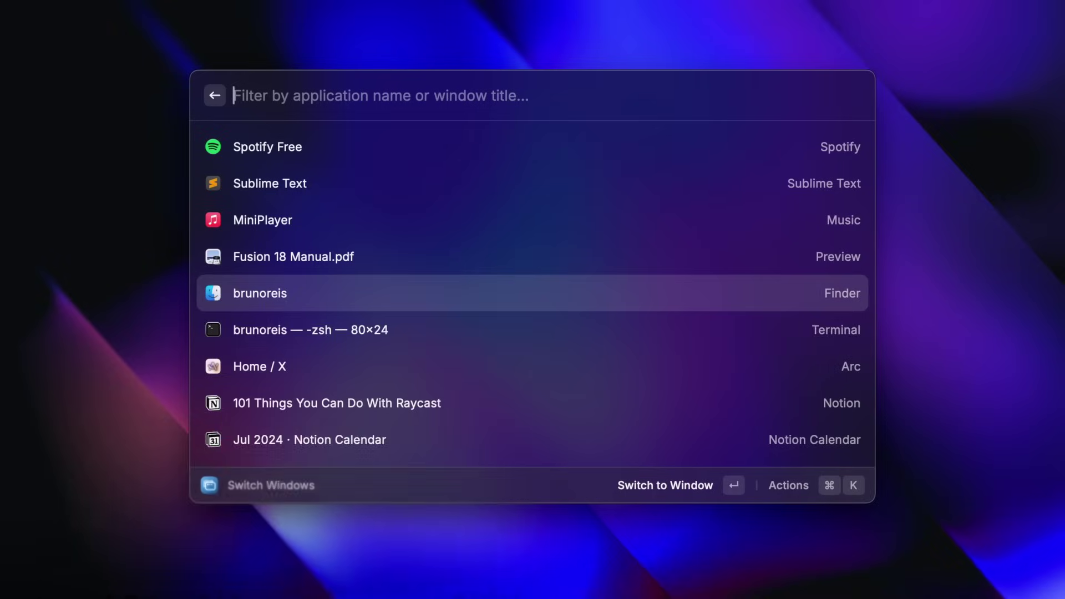
# Step: Force quit Terminal from its window actions
pyautogui.press('Down')
pyautogui.press('super+k')
pyautogui.write('f')
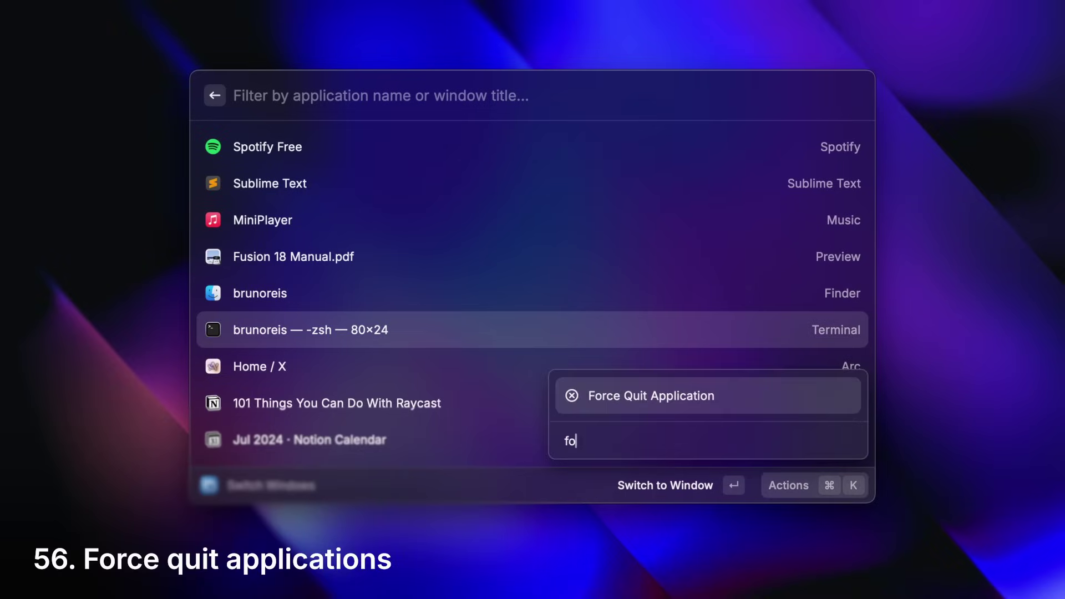
pyautogui.write('o')
pyautogui.press('Return')
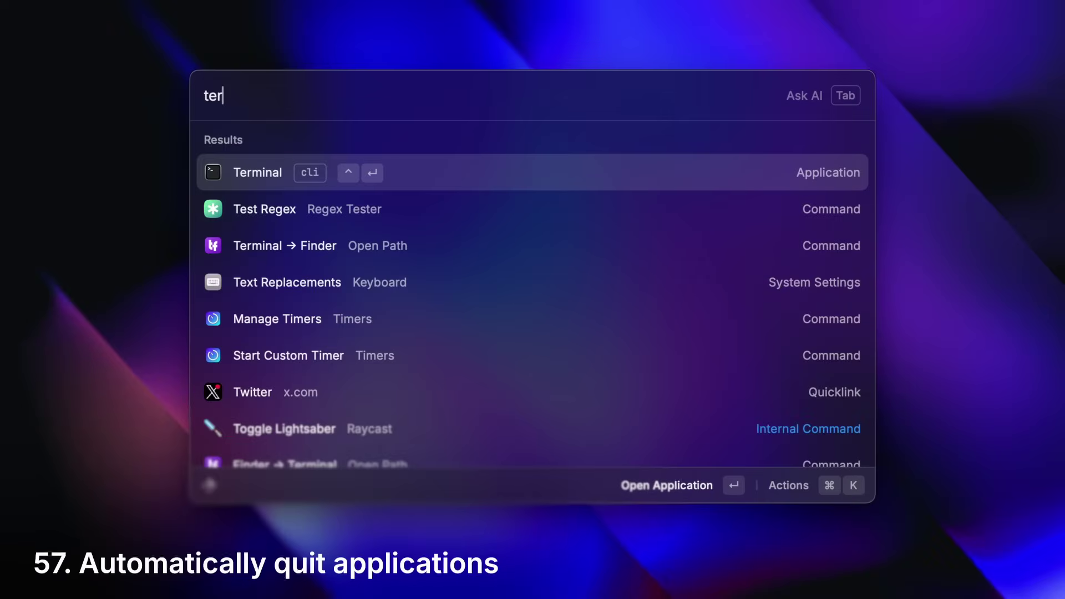
# Step: Enable Auto Quit for Terminal and start uninstalling Adobe Photoshop 2023 with its files
pyautogui.press('super+k')
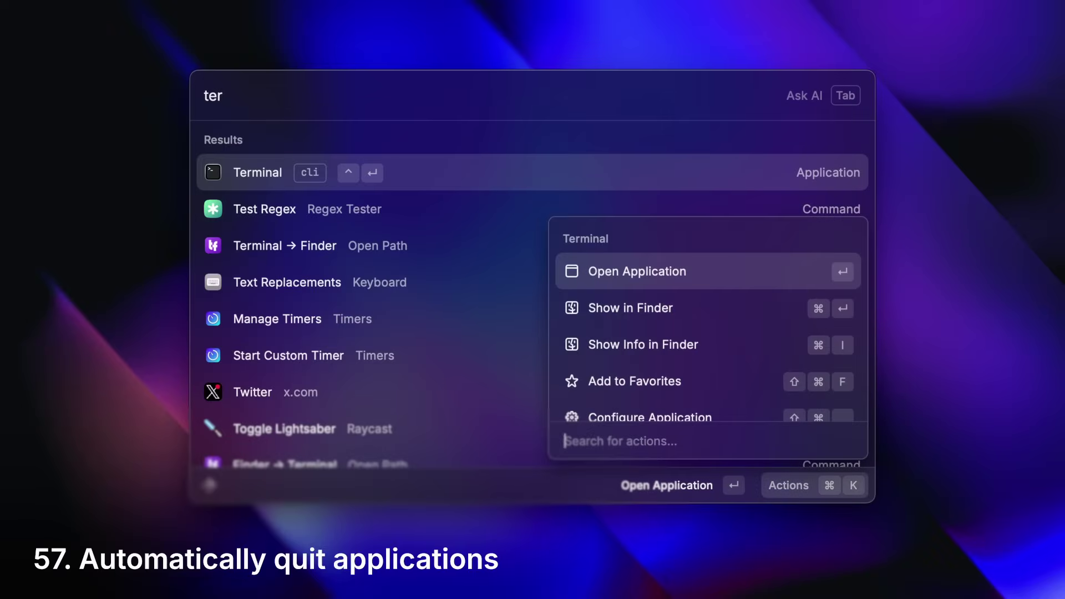
pyautogui.write('auto')
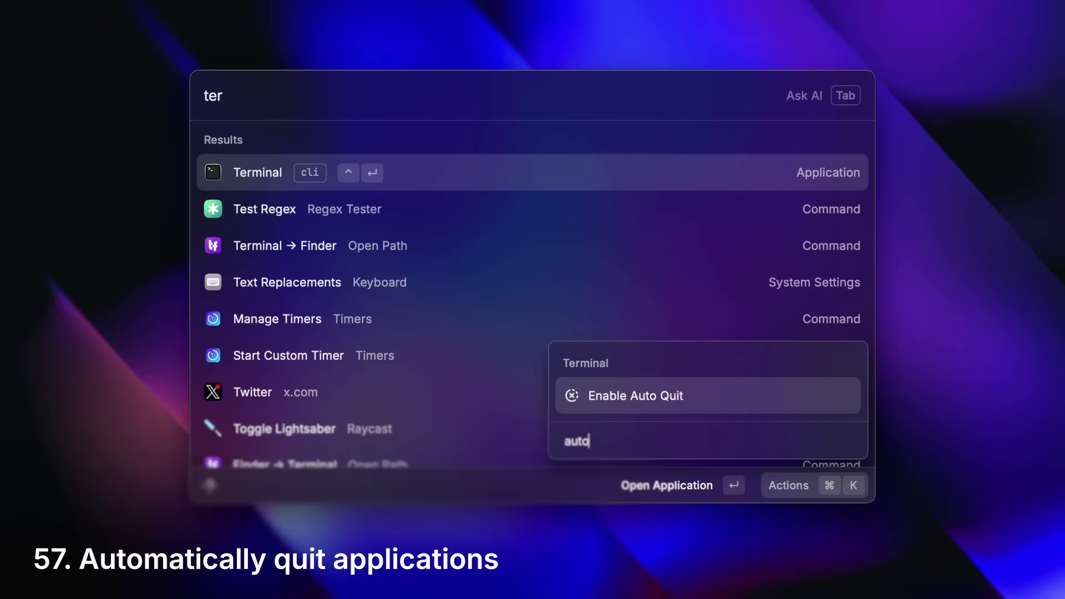
pyautogui.press('Return')
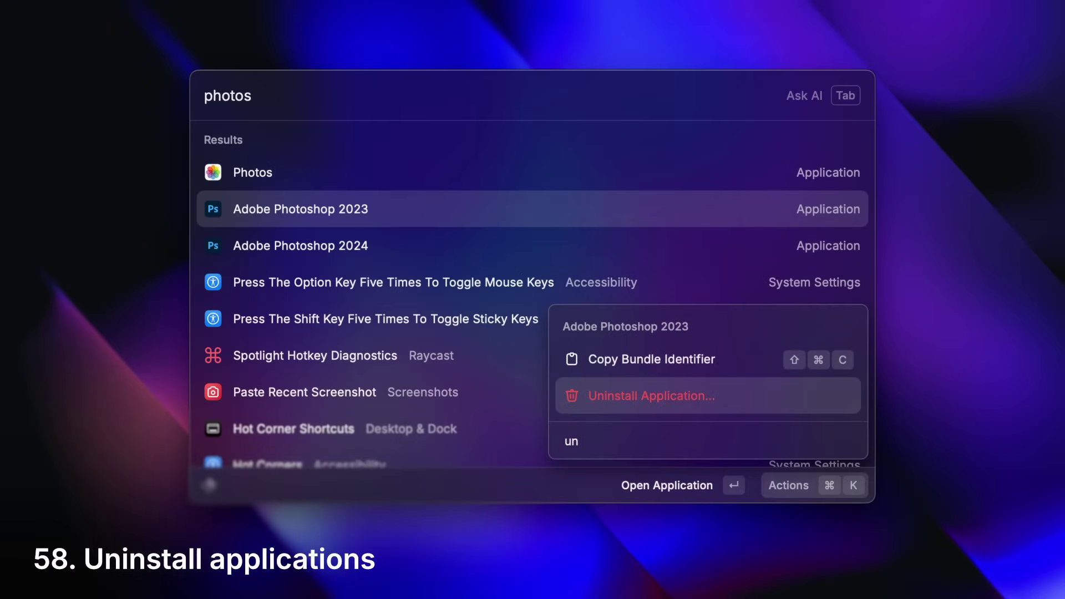
pyautogui.press('Return')
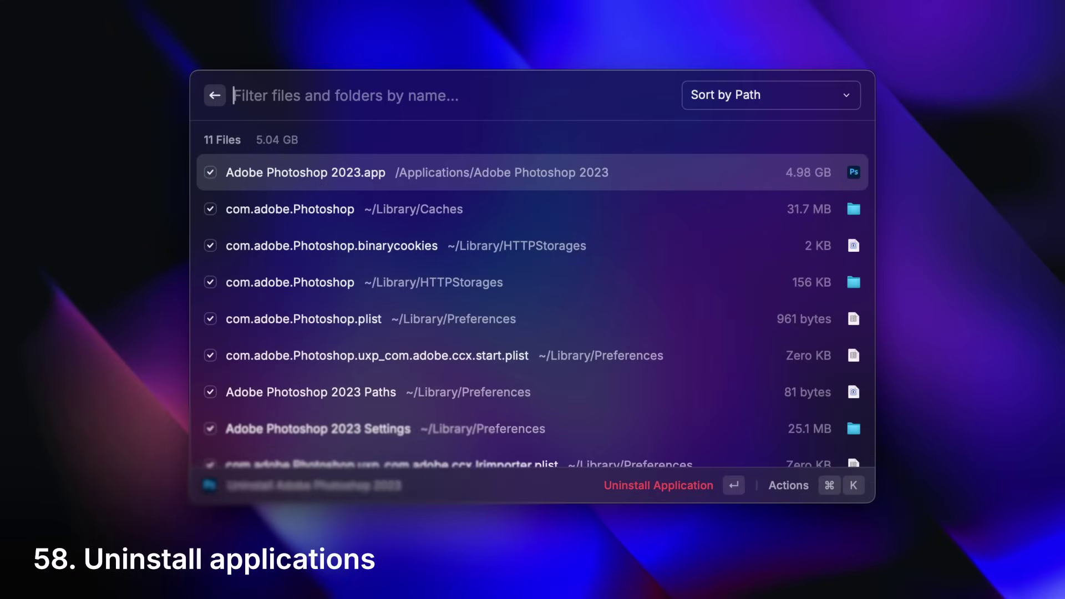
pyautogui.press('Return')
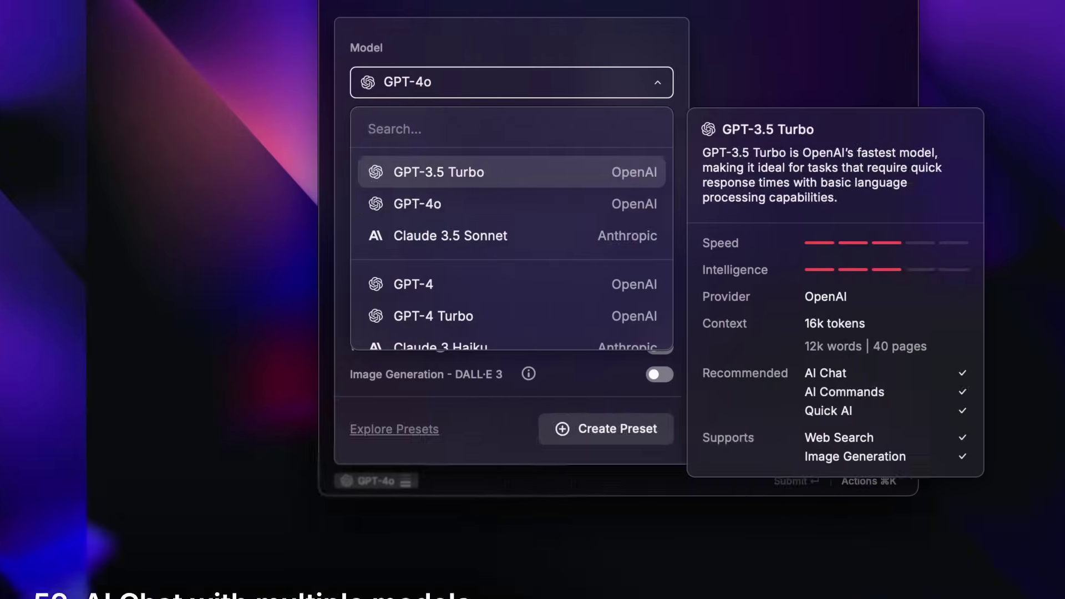
# Step: Browse the AI models and reopen the past Python chat about creating a symlink
pyautogui.press('Down')
pyautogui.press('Down')
pyautogui.press('Down')
pyautogui.press('Down')
pyautogui.press('Down')
pyautogui.press('Down')
pyautogui.press('Down')
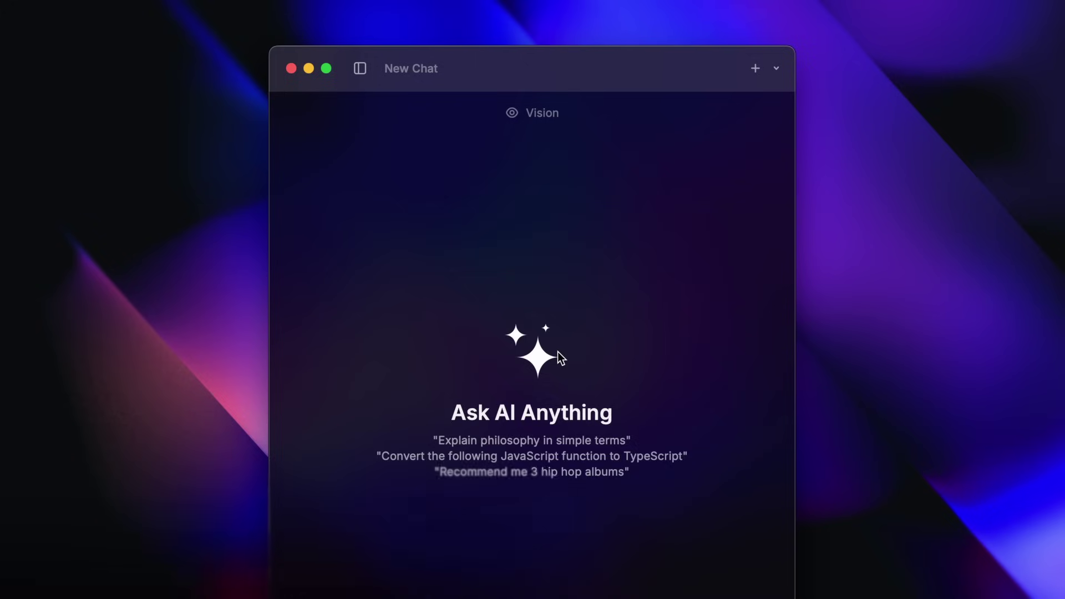
pyautogui.press('super+p')
pyautogui.write('python')
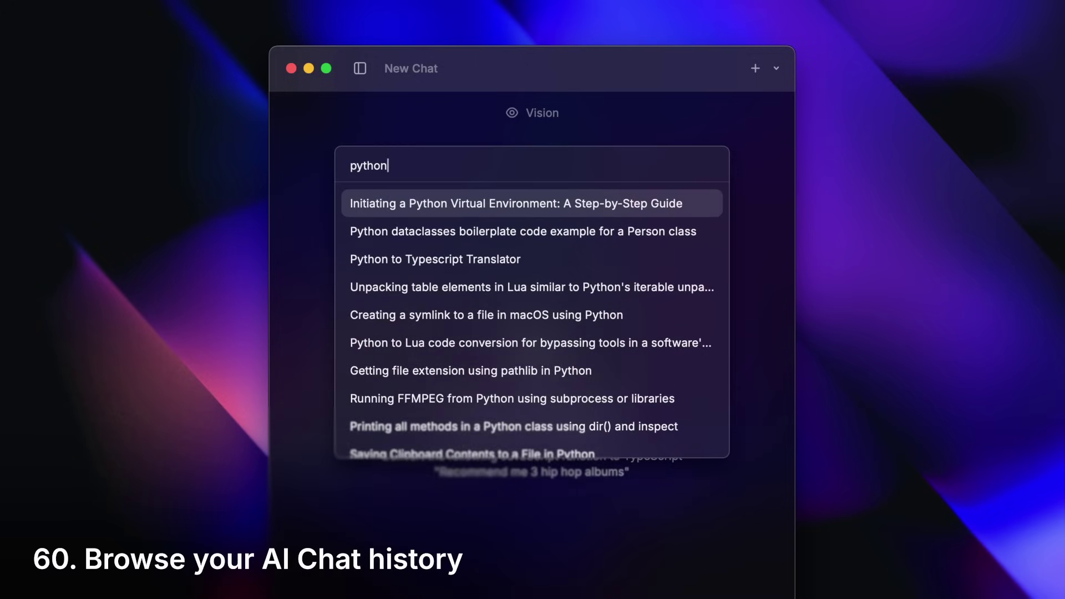
pyautogui.press('Down')
pyautogui.press('Down')
pyautogui.press('Down')
pyautogui.press('Down')
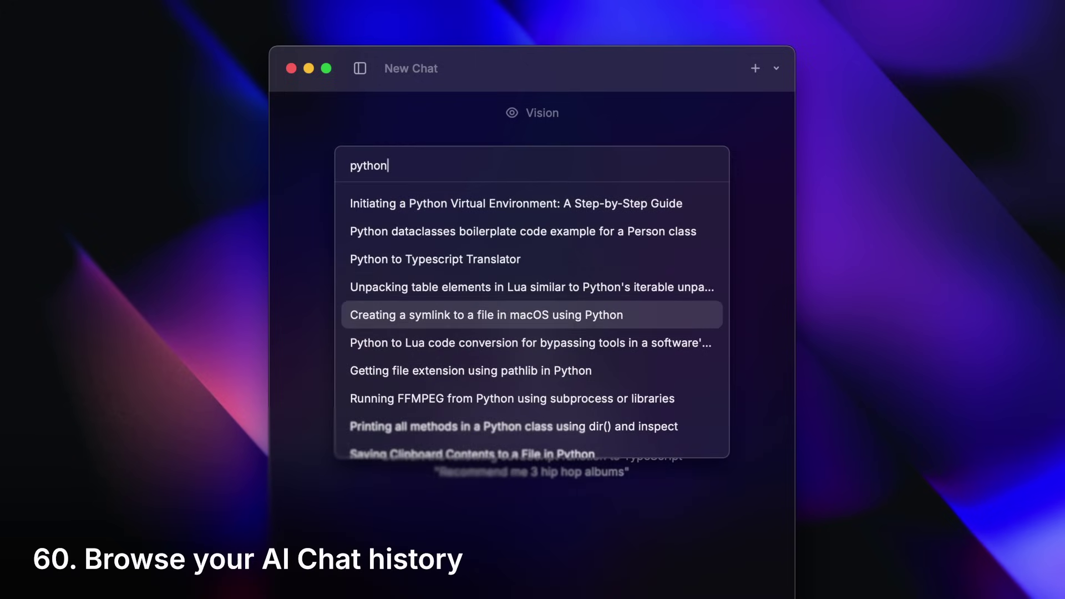
pyautogui.press('Return')
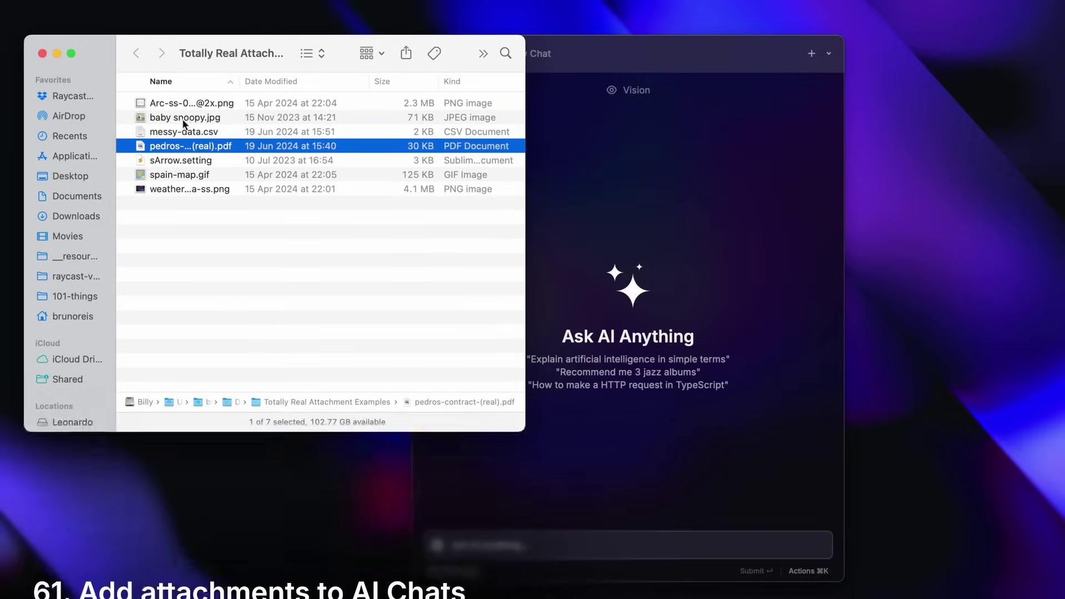
# Step: Attach the contract PDF and ask 'when is my lease due'
pyautogui.moveTo(189, 146); pyautogui.dragTo(528, 551)
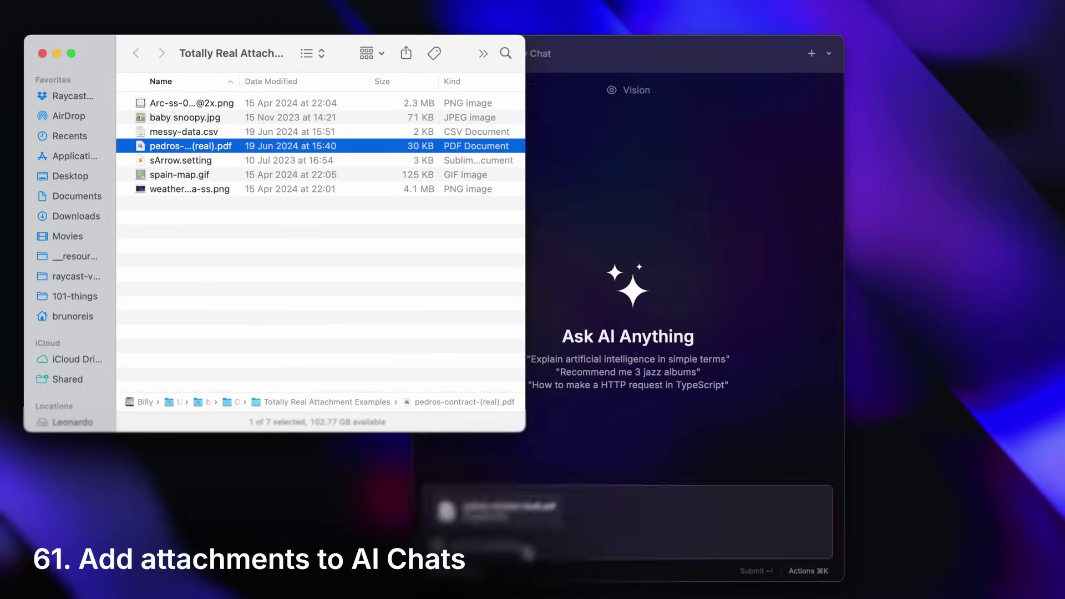
pyautogui.write('when is my leas')
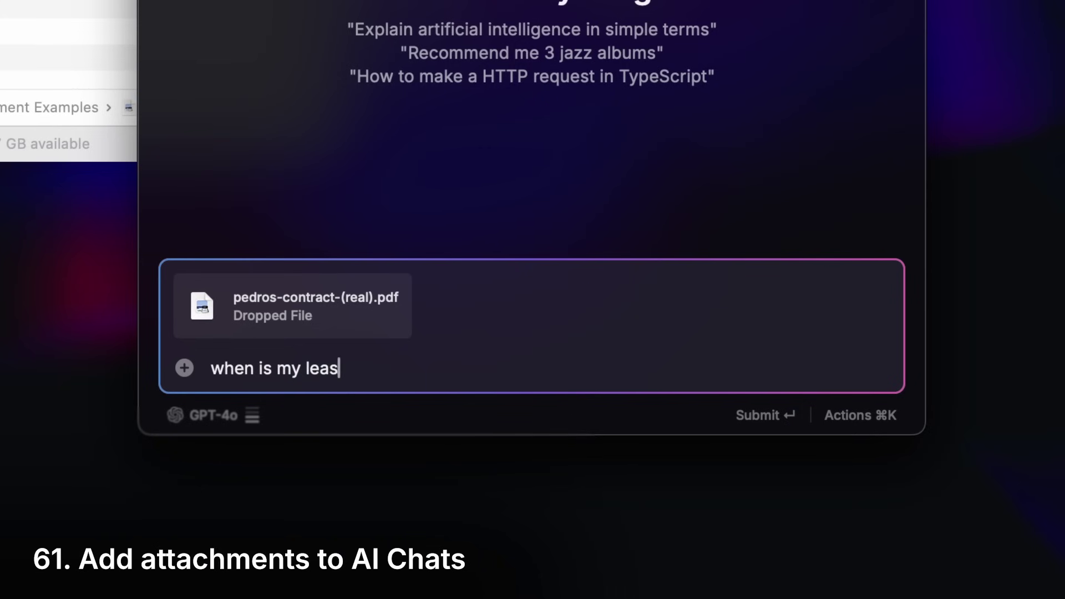
pyautogui.write('e due')
pyautogui.press('Return')
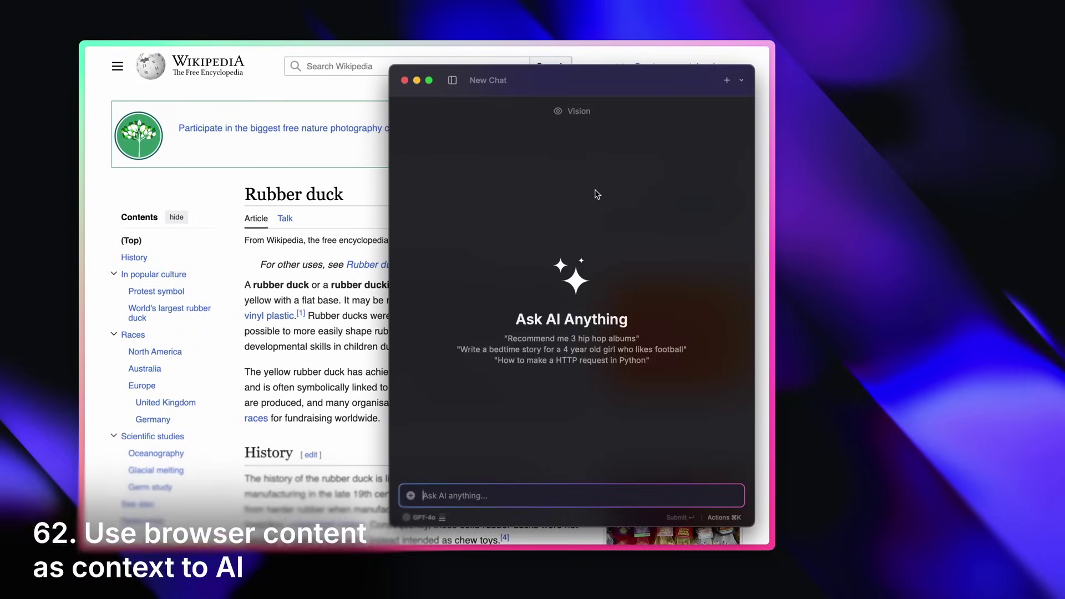
# Step: Attach the Rubber duck Wikipedia tab and ask 'what are they made of'
pyautogui.press('super+shift+a')
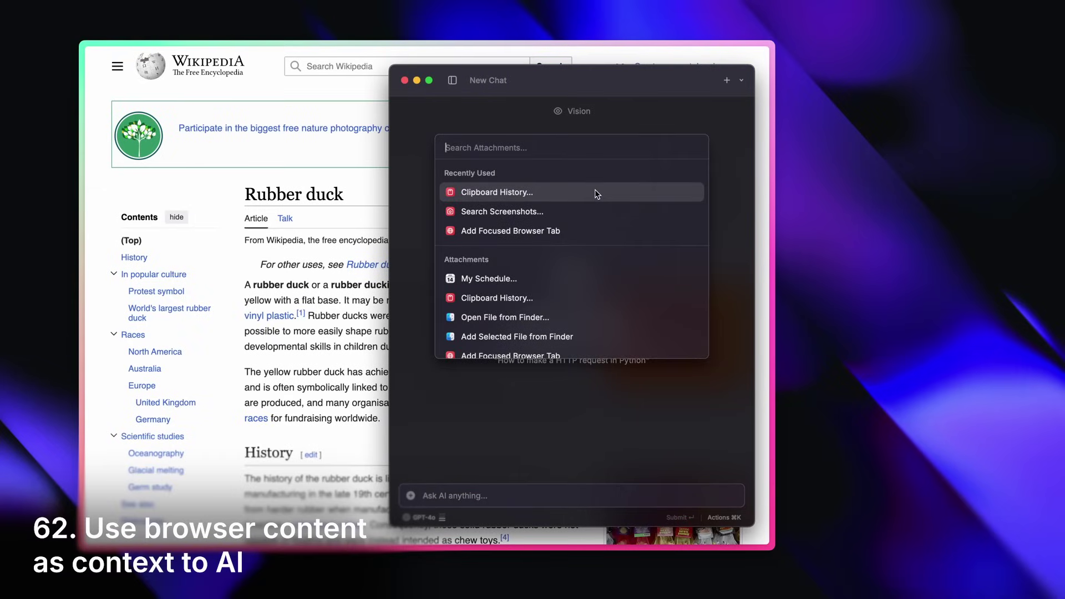
pyautogui.press('Down')
pyautogui.press('Down')
pyautogui.press('Return')
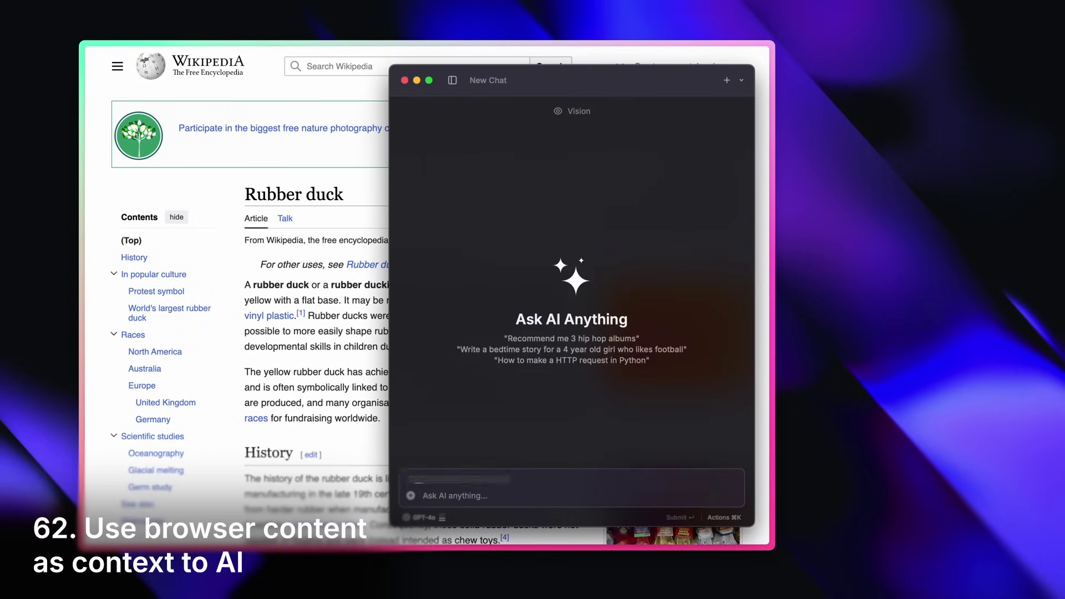
pyautogui.write('what are they mad')
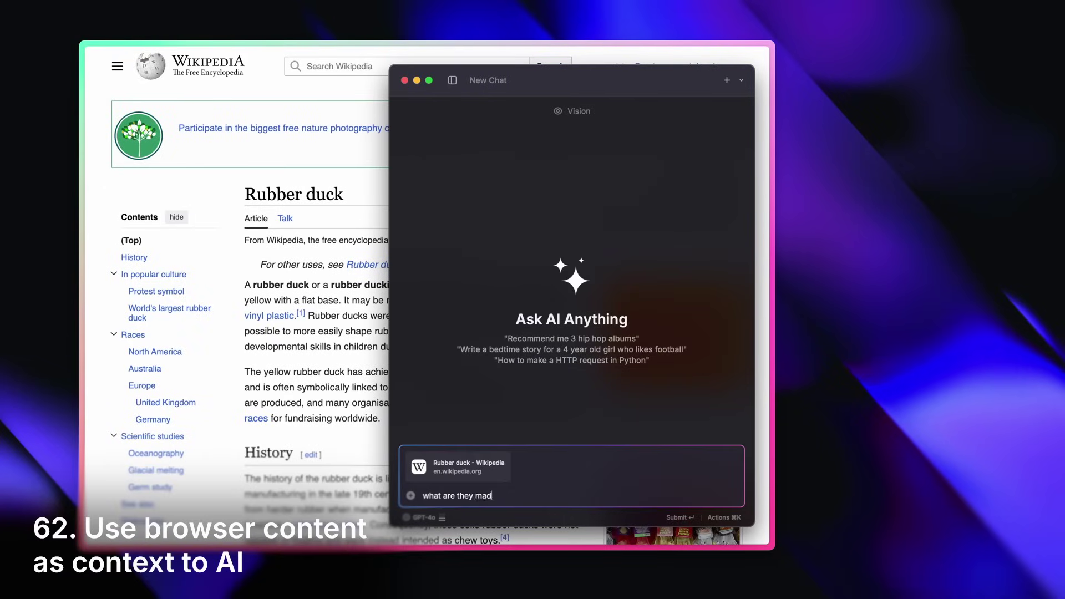
pyautogui.write('e of')
pyautogui.press('Return')
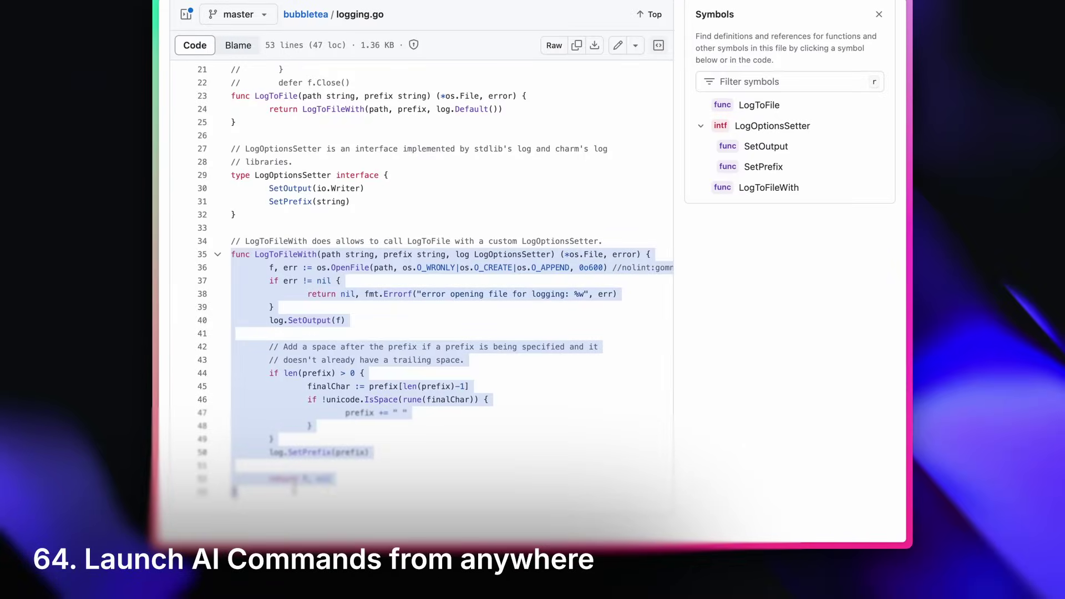
# Step: Run Explain Code Step by Step on the Go code, then fix a note's spelling and grammar
pyautogui.hotkey('alt', 'space')
pyautogui.write('expl')
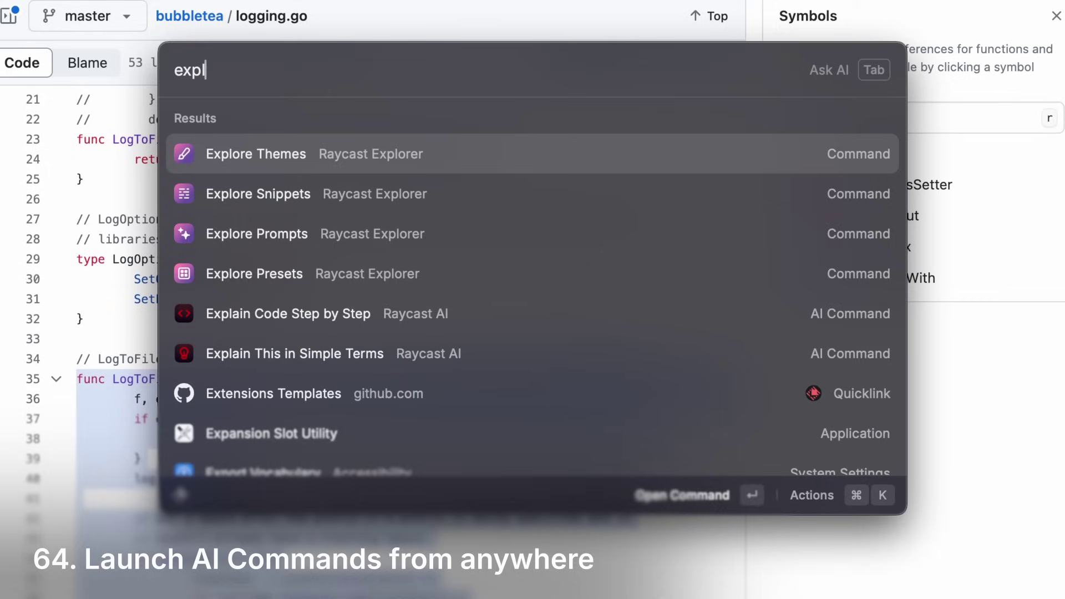
pyautogui.press('Down')
pyautogui.press('Down')
pyautogui.press('Down')
pyautogui.press('Return')
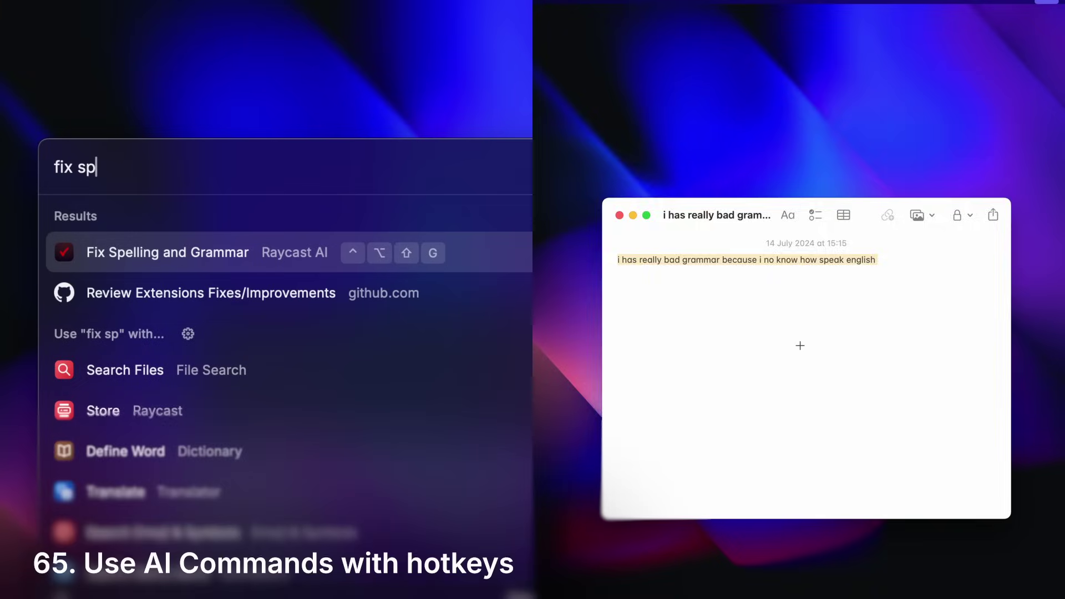
pyautogui.hotkey('ctrl', 'alt', 'shift', 'g')
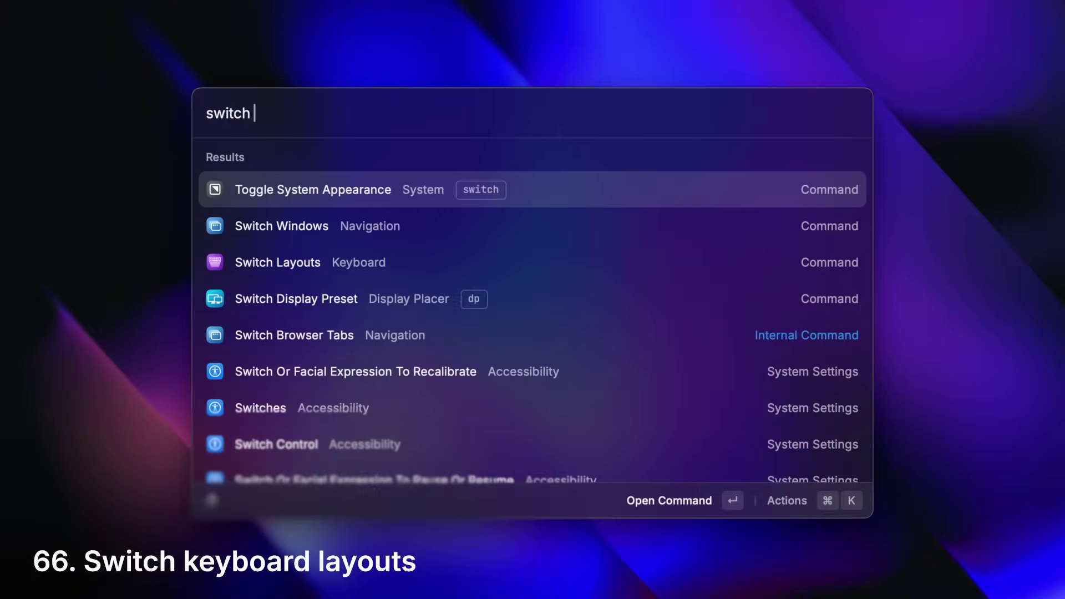
# Step: Switch the keyboard layout to U.S. and eject all disks
pyautogui.press('Return')
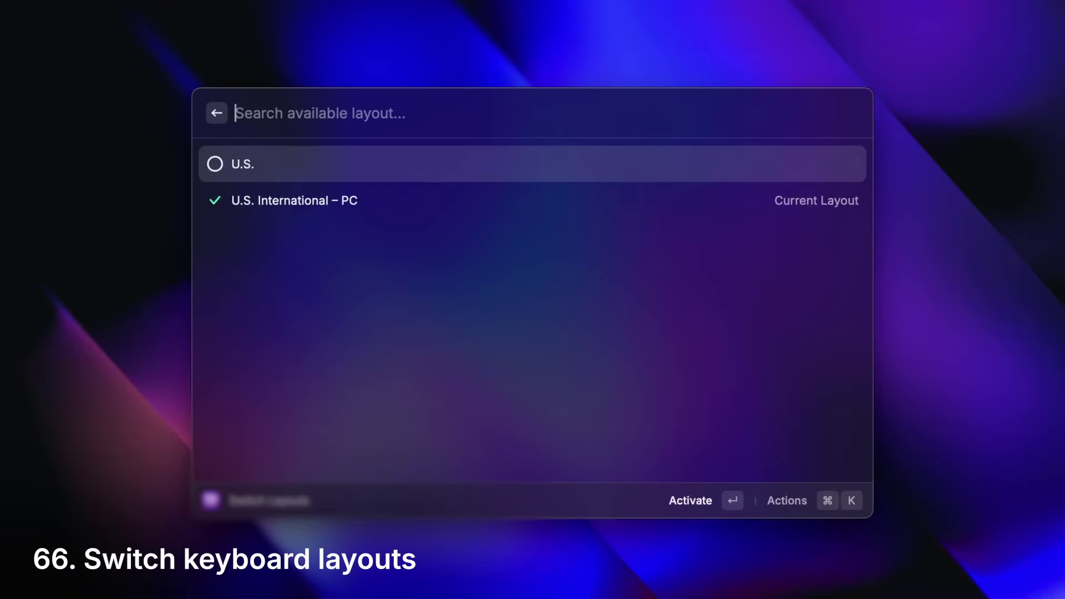
pyautogui.press('Return')
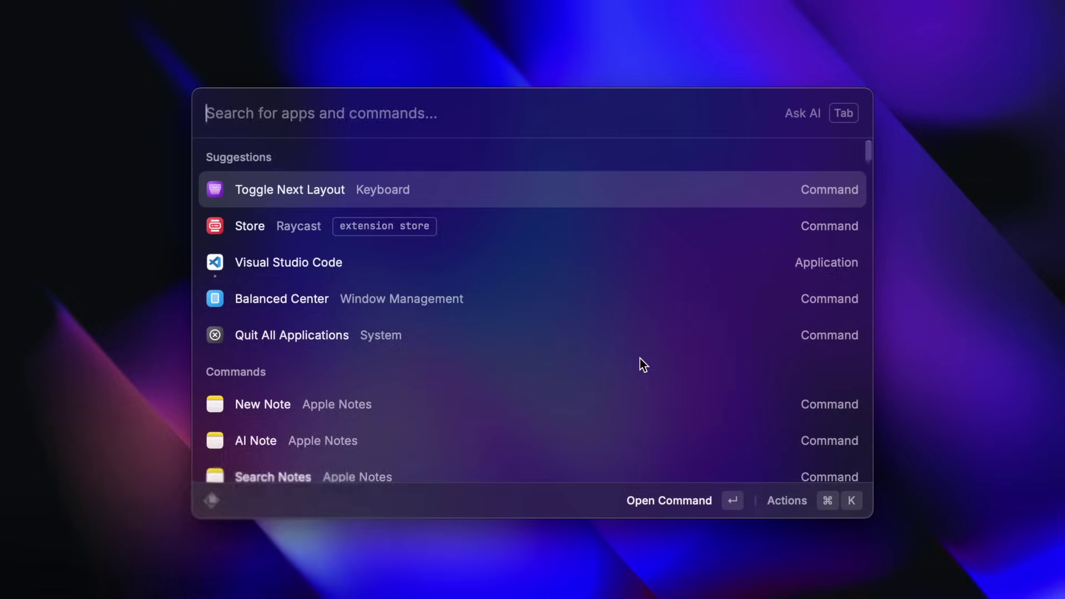
pyautogui.write('ejec')
pyautogui.press('Down')
pyautogui.press('Return')
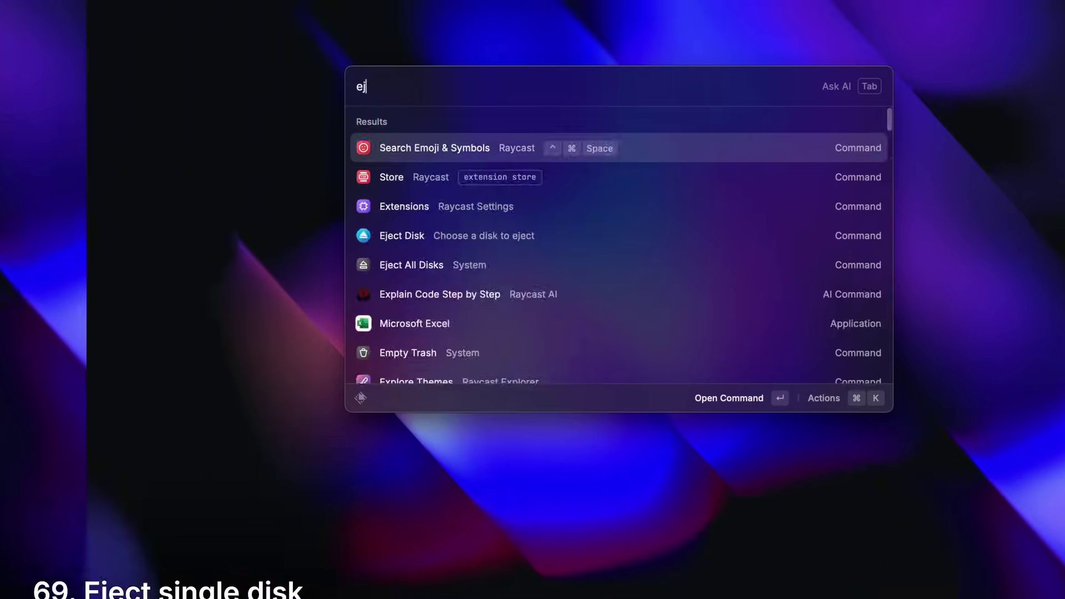
# Step: Open Eject Disk and browse the listed volumes
pyautogui.write('je')
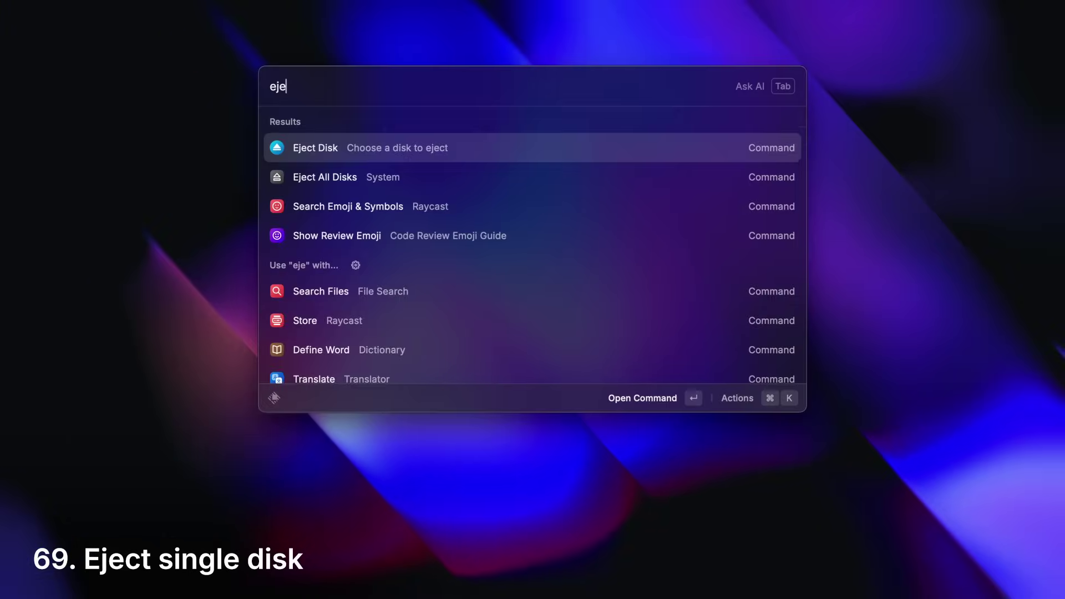
pyautogui.press('Return')
pyautogui.press('Down')
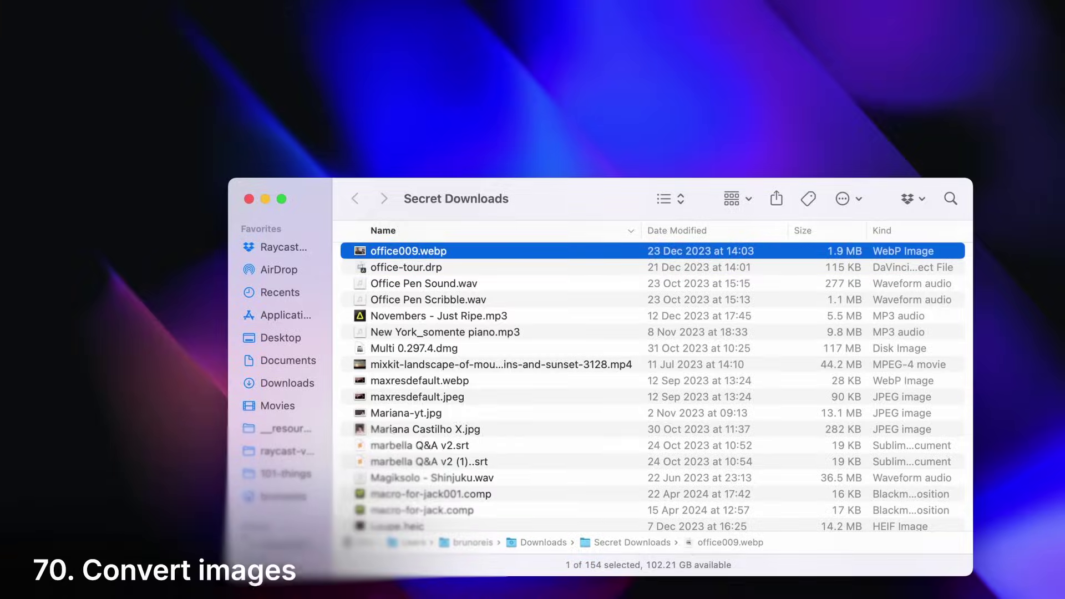
# Step: Convert office009.webp to JPEG with Convert Images
pyautogui.hotkey('alt', 'space')
pyautogui.write('conver')
pyautogui.press('Return')
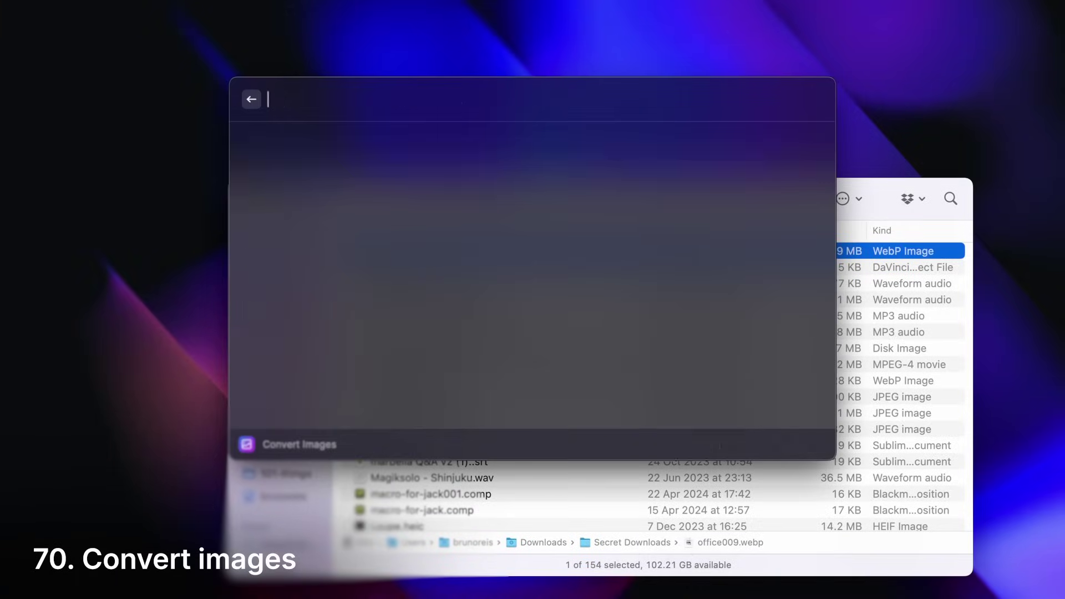
pyautogui.write('jpe')
pyautogui.press('Return')
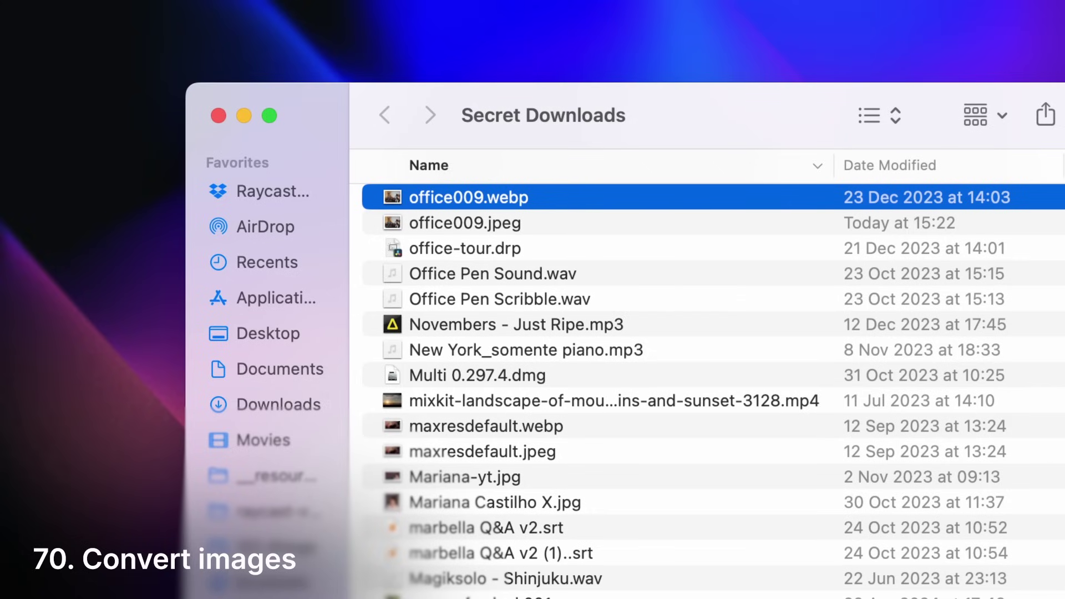
# Step: Rotate office009.jpeg by 90 degrees into a new copy and preview it
pyautogui.press('Down')
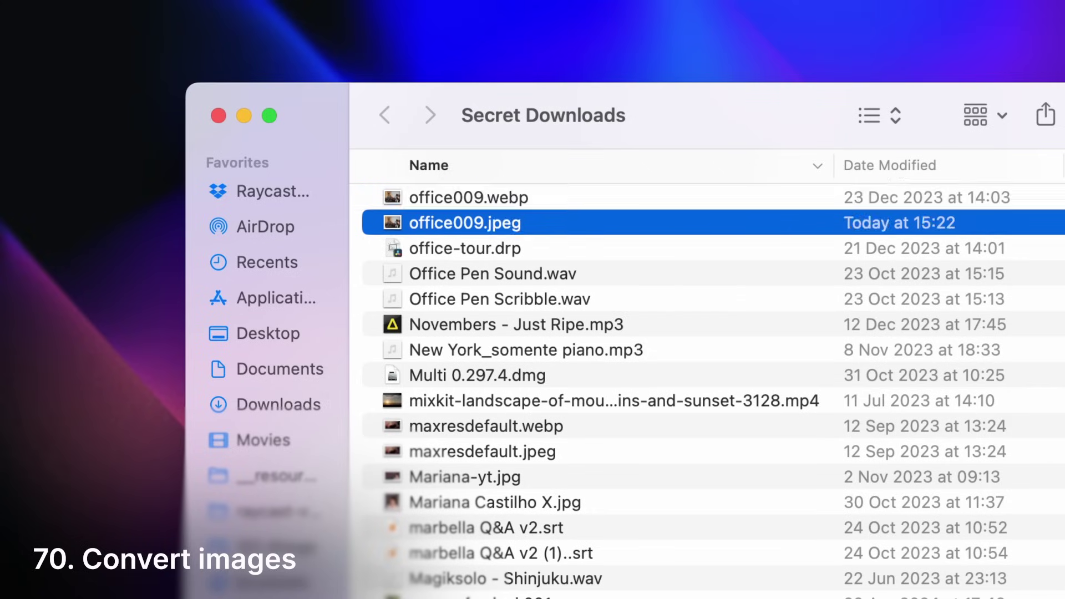
pyautogui.hotkey('alt', 'space')
pyautogui.write('rot')
pyautogui.press('Tab')
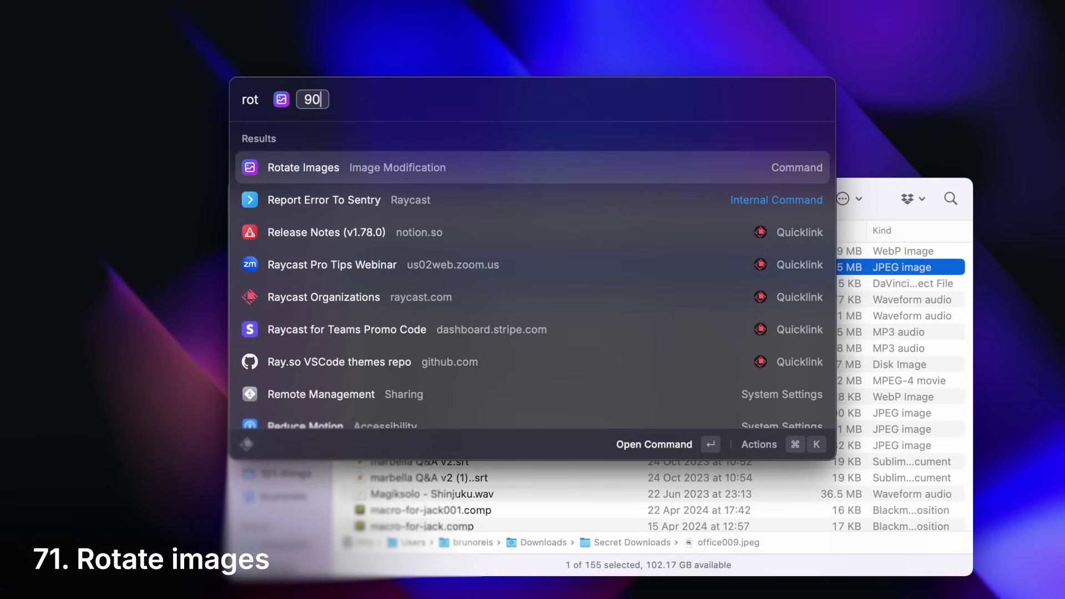
pyautogui.press('Return')
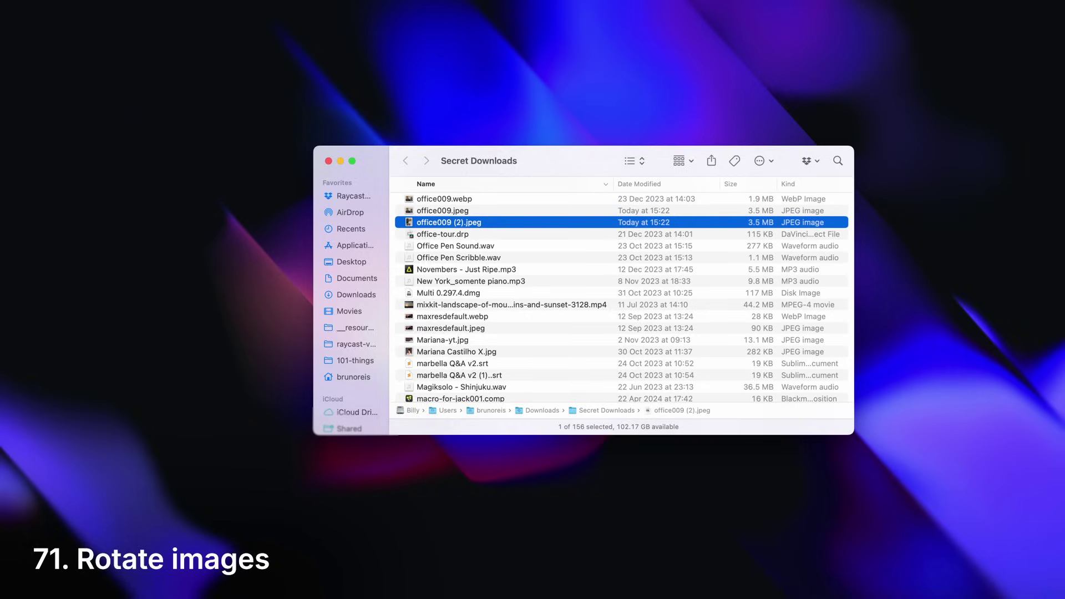
pyautogui.press('space')
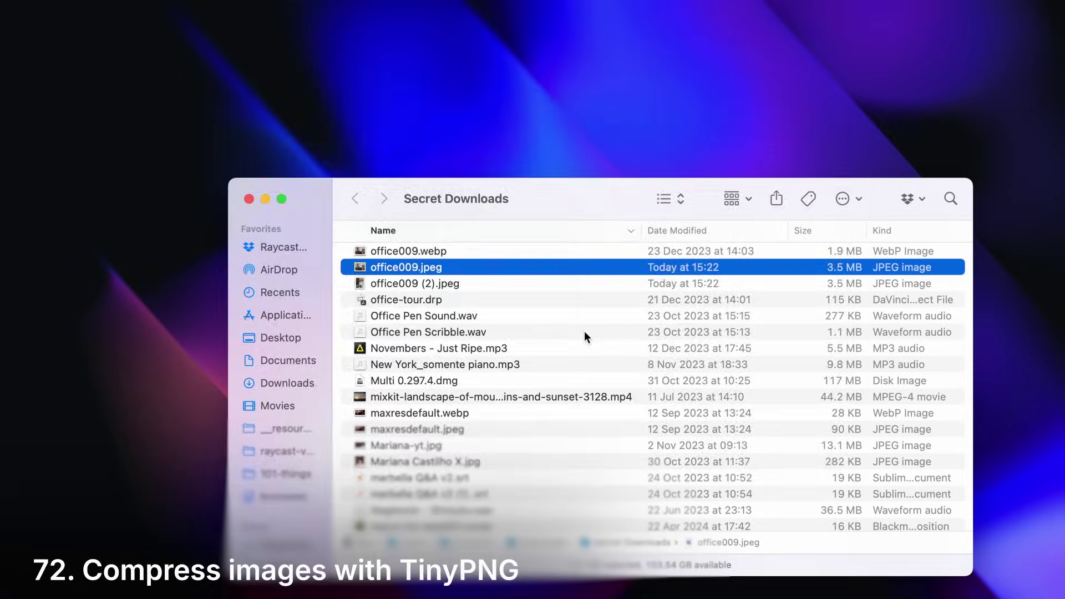
# Step: Compress office009.jpeg with TinyPNG
pyautogui.hotkey('alt', 'space')
pyautogui.write('comp')
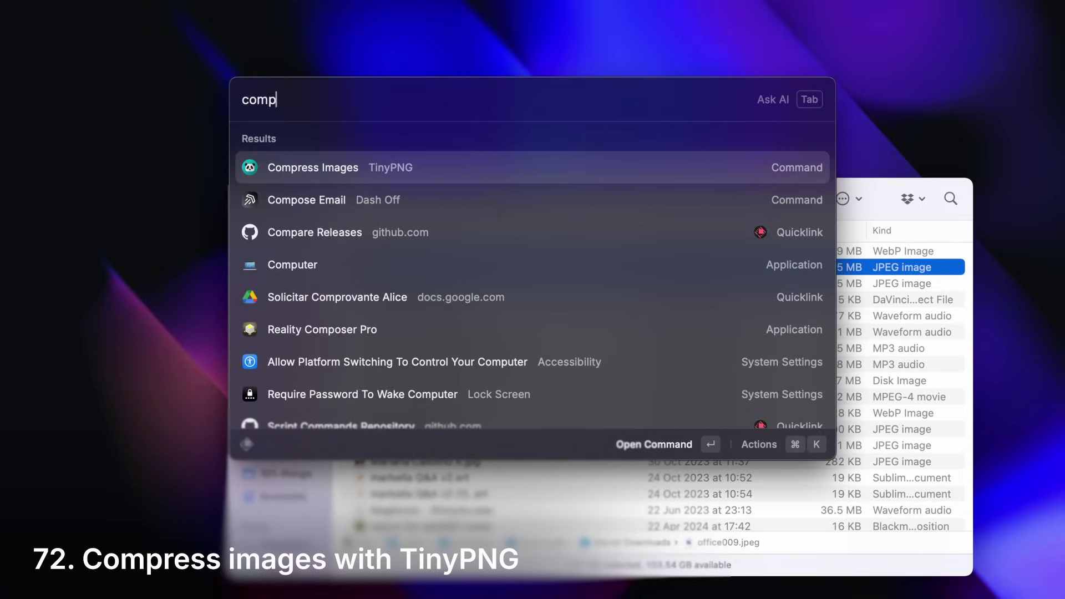
pyautogui.press('Return')
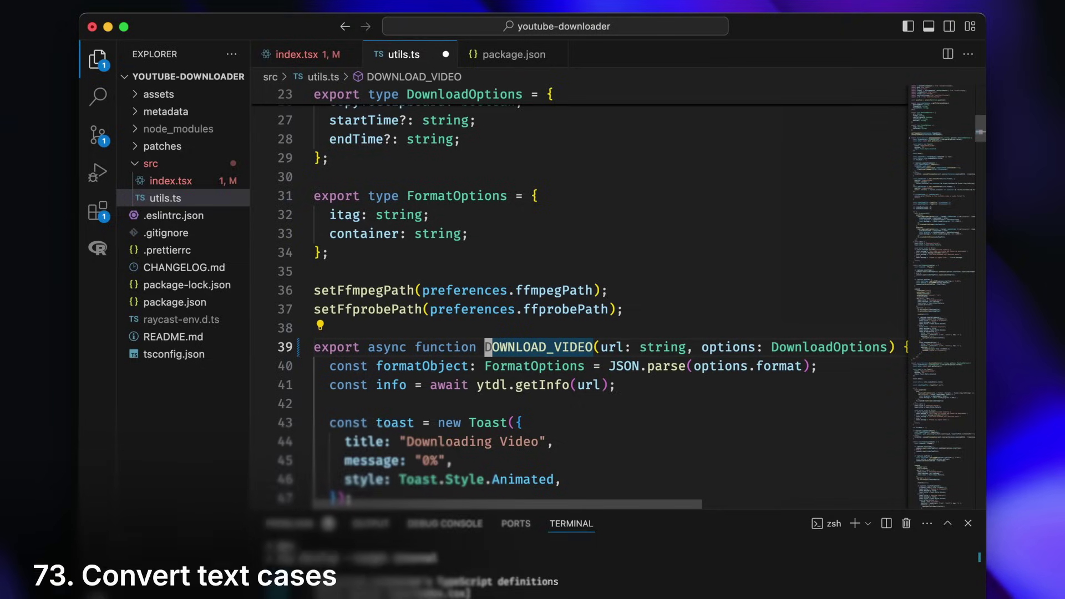
# Step: Change DOWNLOAD_VIDEO to camelCase downloadVideo with Change Case
pyautogui.hotkey('shift', 'alt', 'Right')
pyautogui.hotkey('alt', 'space')
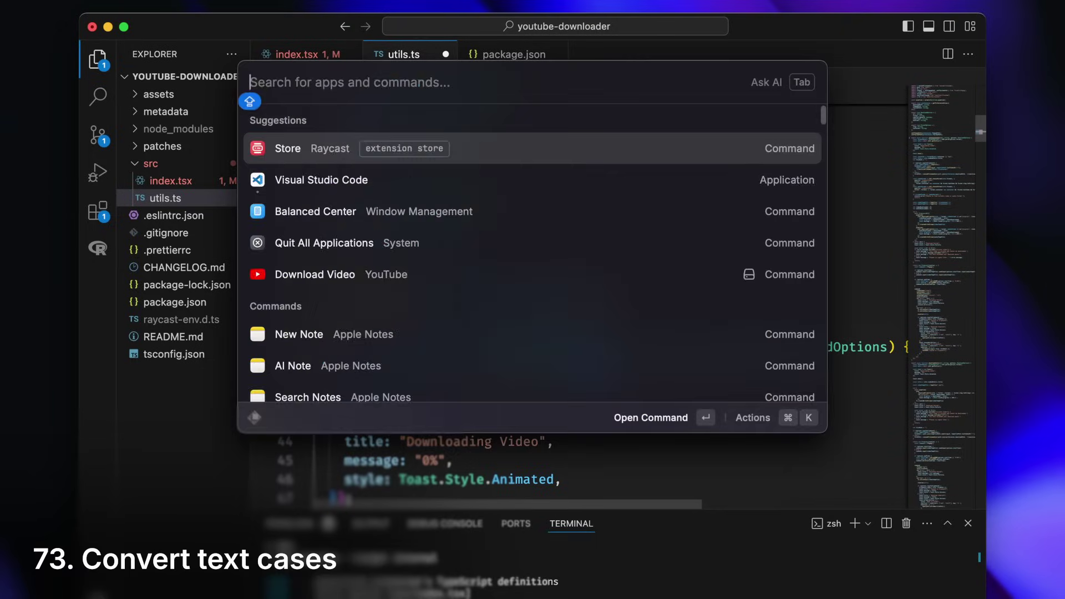
pyautogui.write('cc')
pyautogui.press('Down')
pyautogui.press('Down')
pyautogui.press('Return')
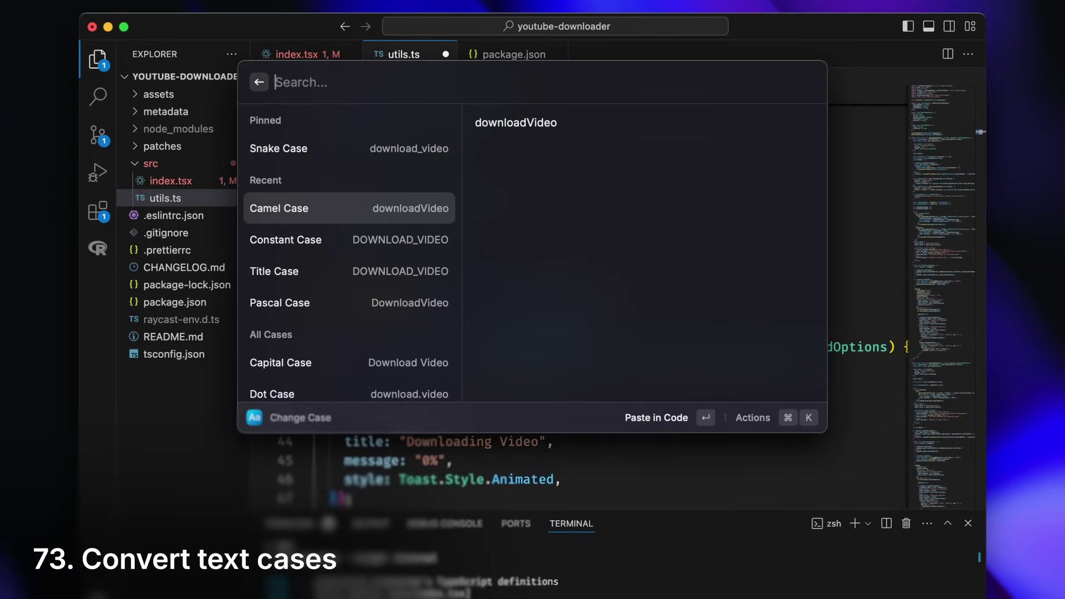
pyautogui.press('Return')
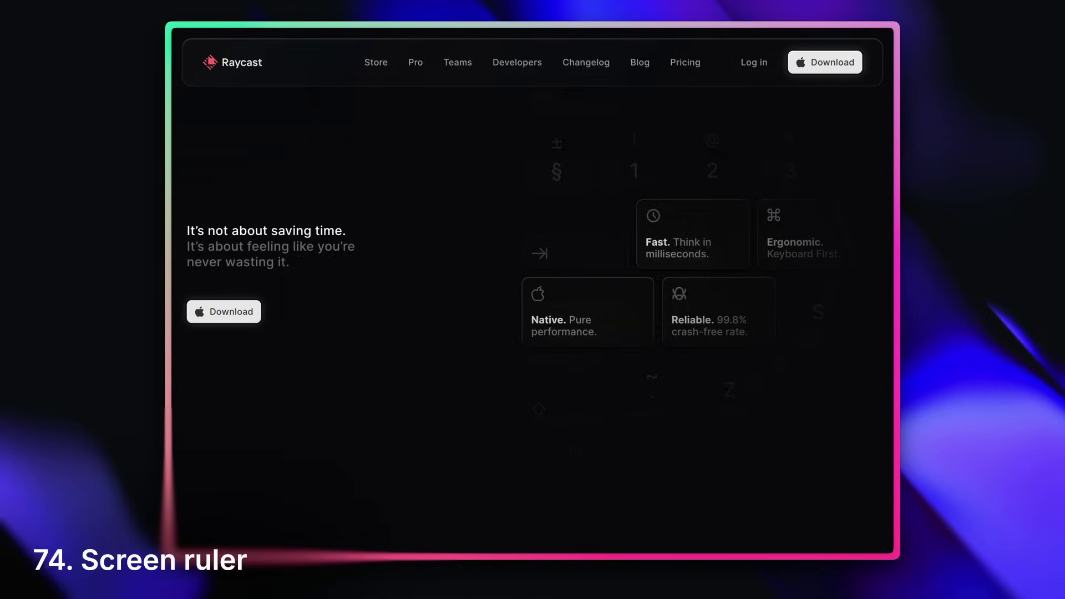
# Step: Measure the distance between two points on the web page with Ruler
pyautogui.hotkey('alt', 'space')
pyautogui.write('ru')
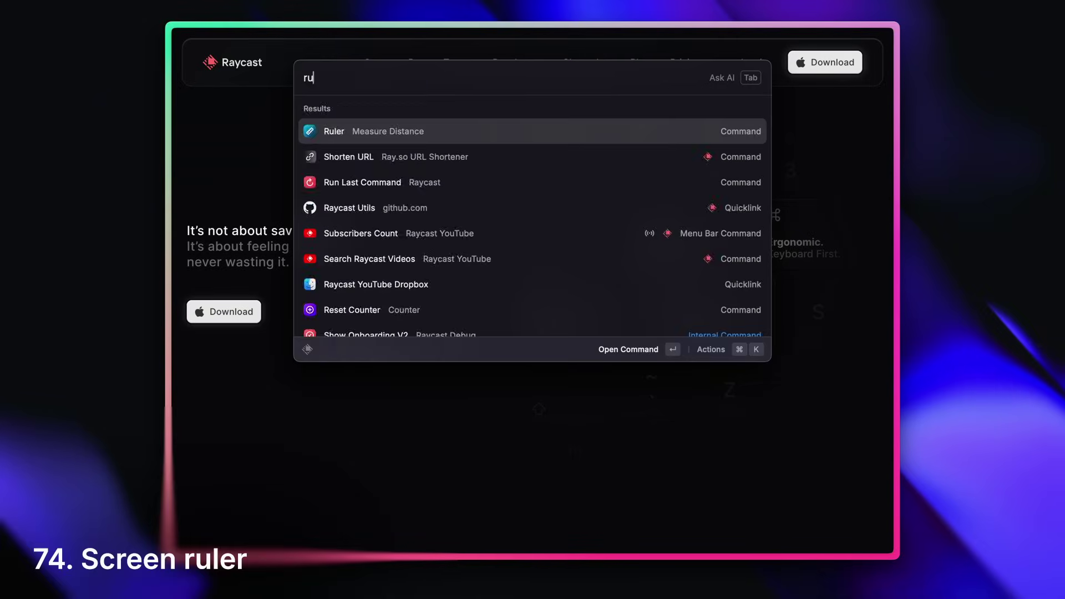
pyautogui.press('Return')
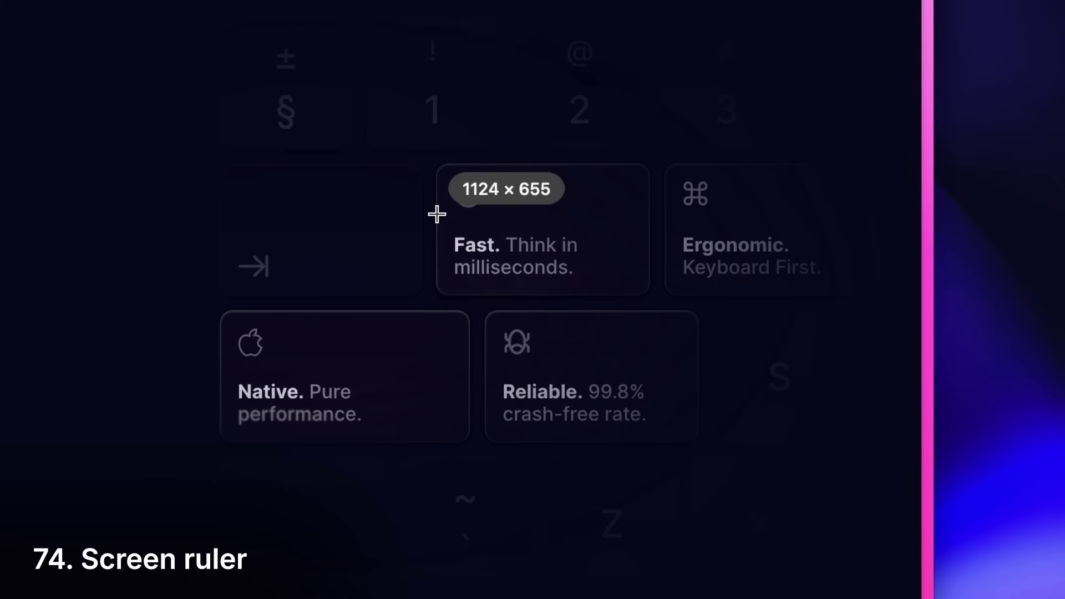
pyautogui.click(437, 214)
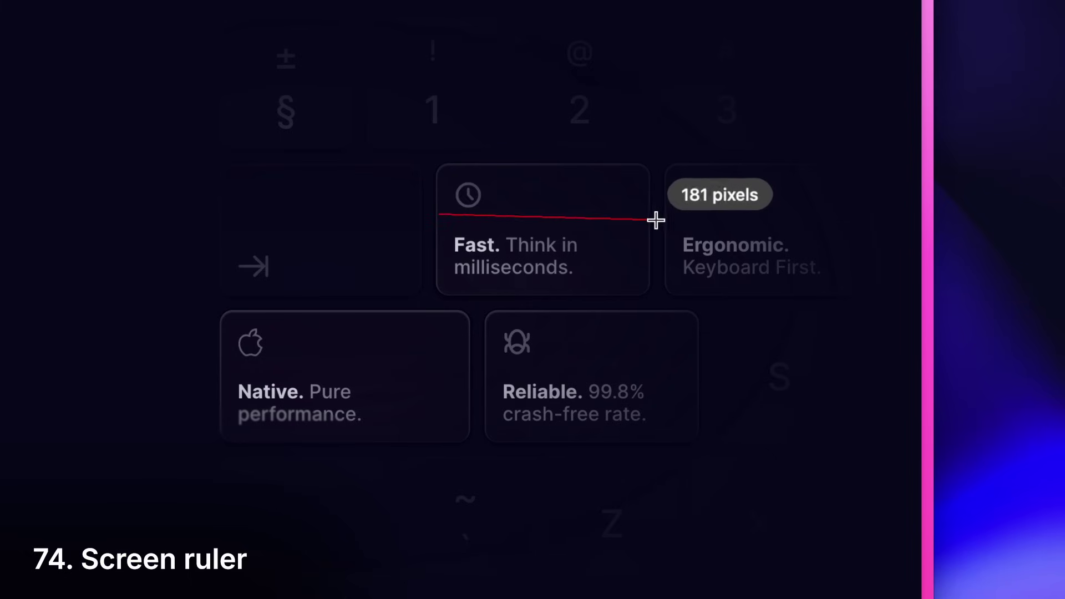
pyautogui.click(649, 214)
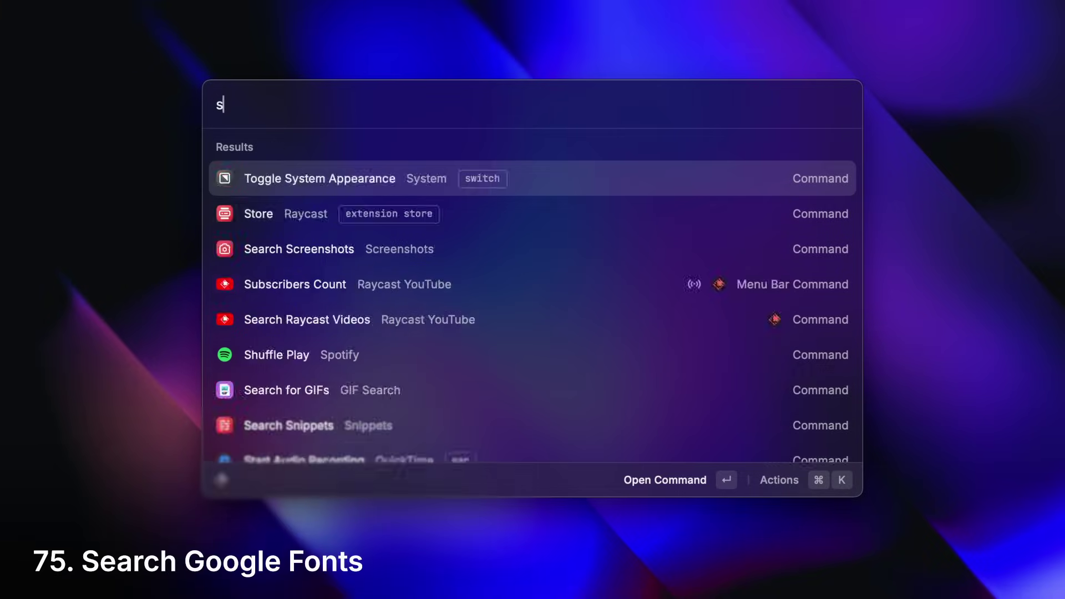
# Step: Search Google Fonts for 'inter', then paste the colour #2310FD into Raycast
pyautogui.write('fo')
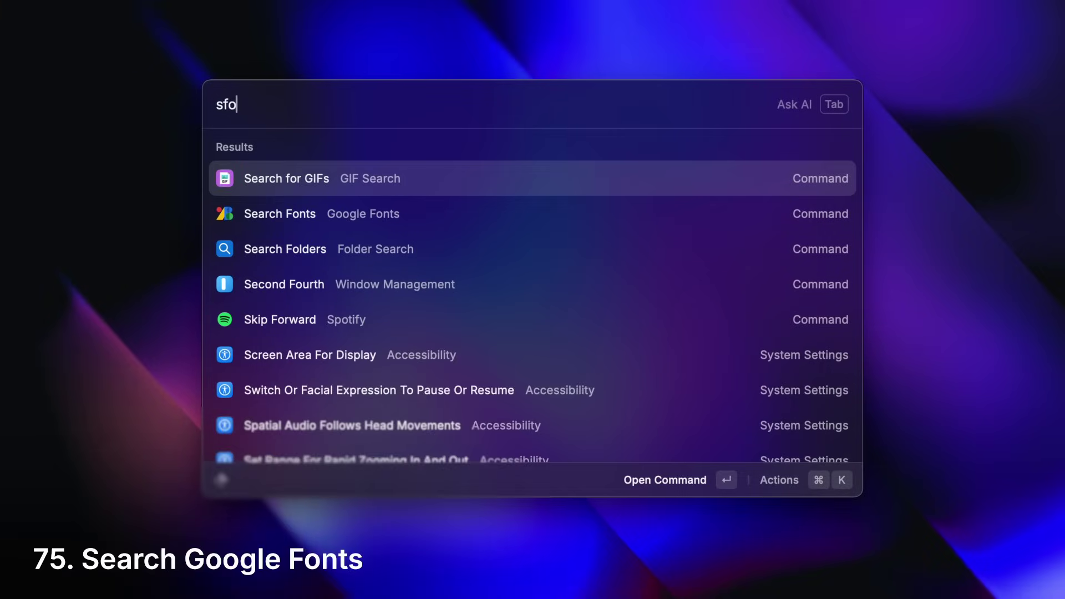
pyautogui.press('Down')
pyautogui.press('Return')
pyautogui.write('inter')
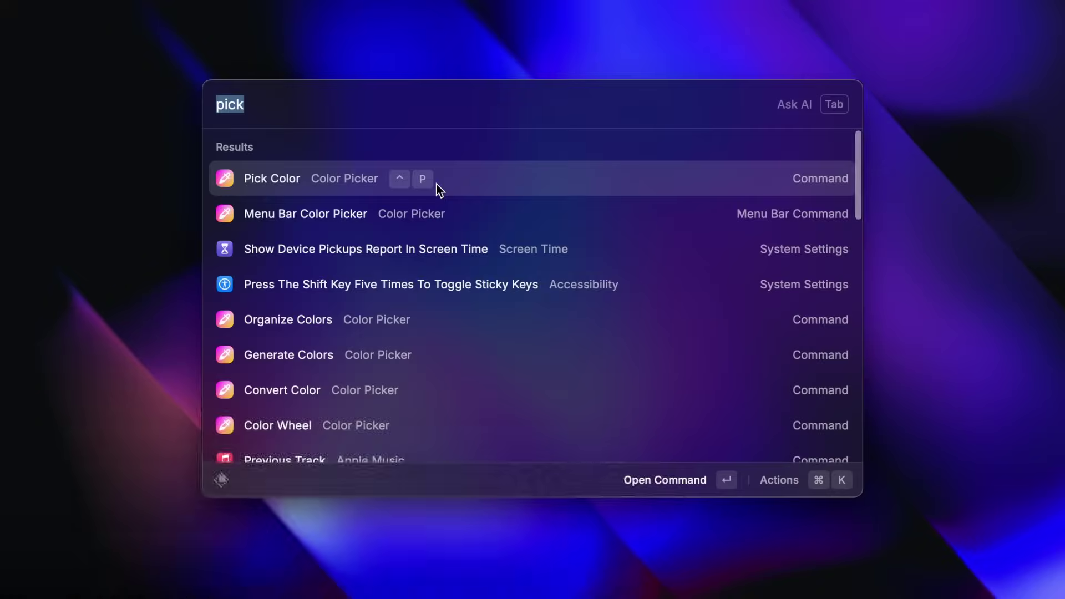
pyautogui.press('super+v')
# Step: Copy #2310FD as RGBA (Percentage) and look up the dictionary definition of 'flow'
pyautogui.press('Return')
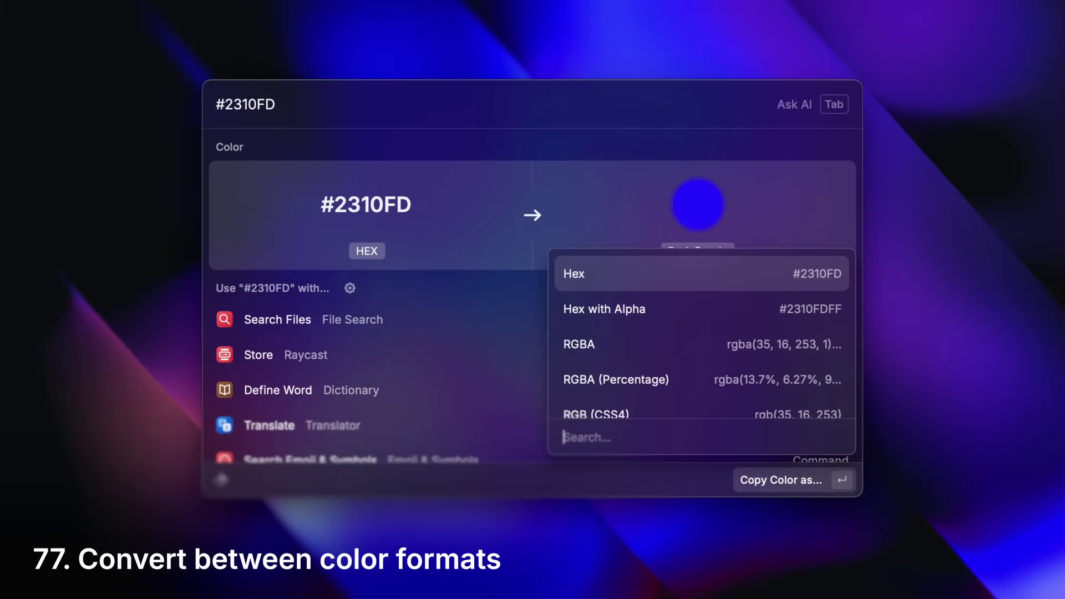
pyautogui.press('Down')
pyautogui.press('Down')
pyautogui.press('Down')
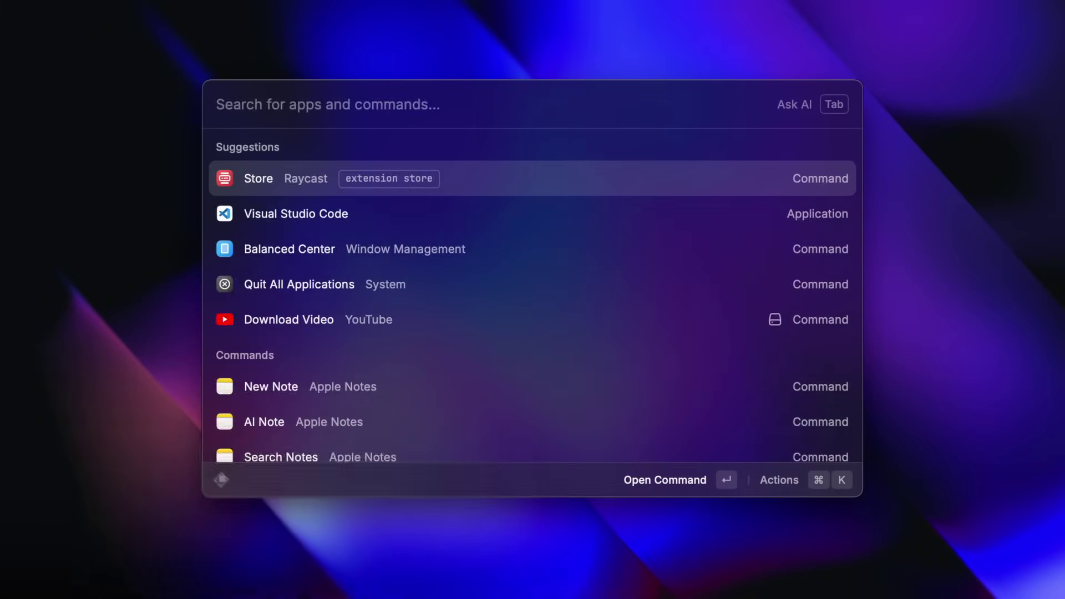
pyautogui.write('df')
pyautogui.press('Return')
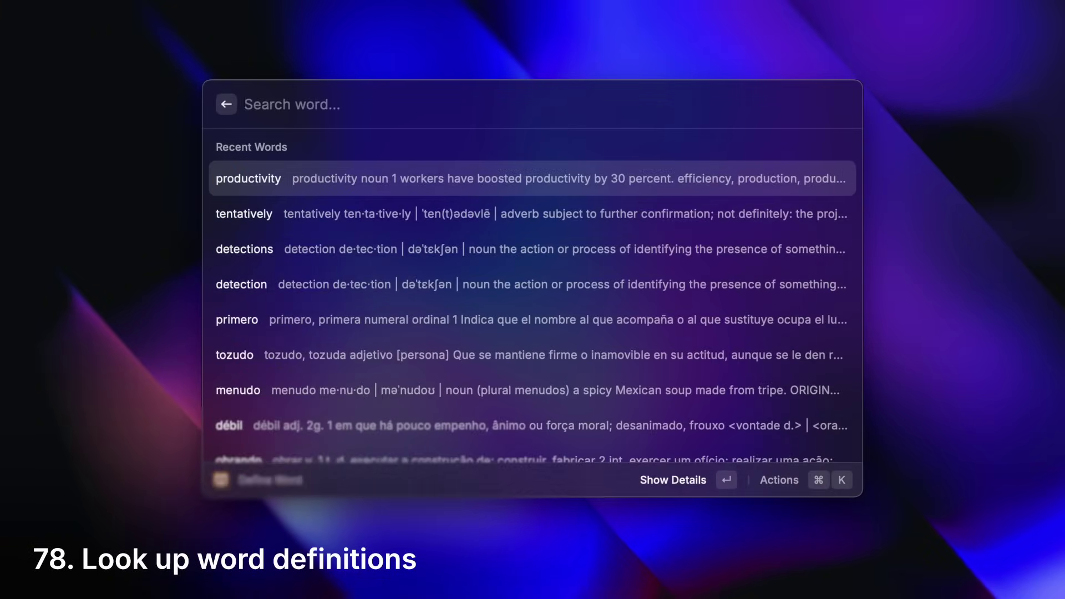
pyautogui.write('flow')
pyautogui.press('Return')
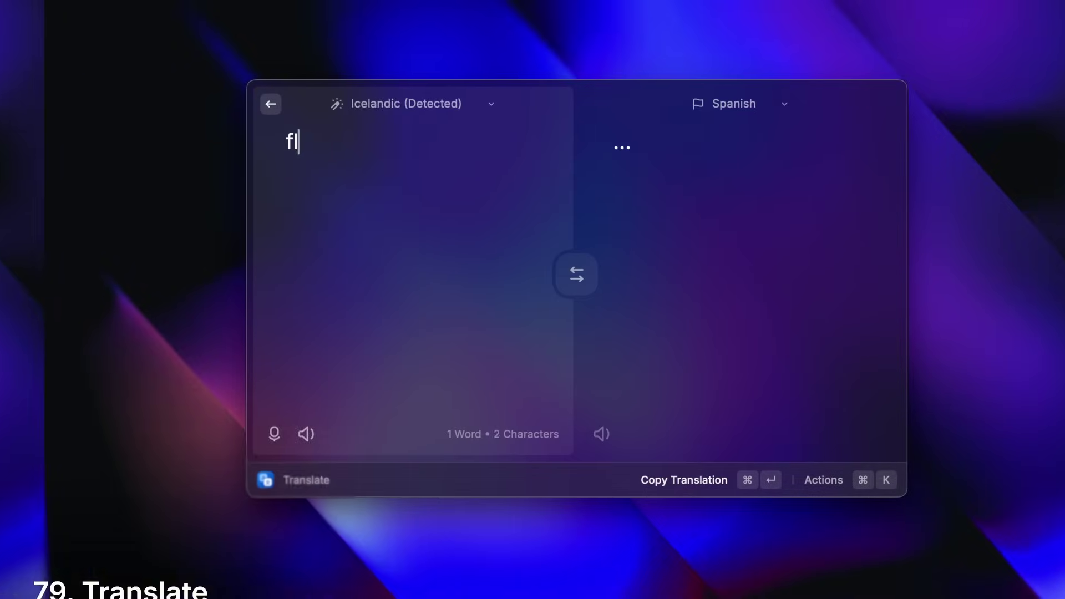
pyautogui.write('ow')
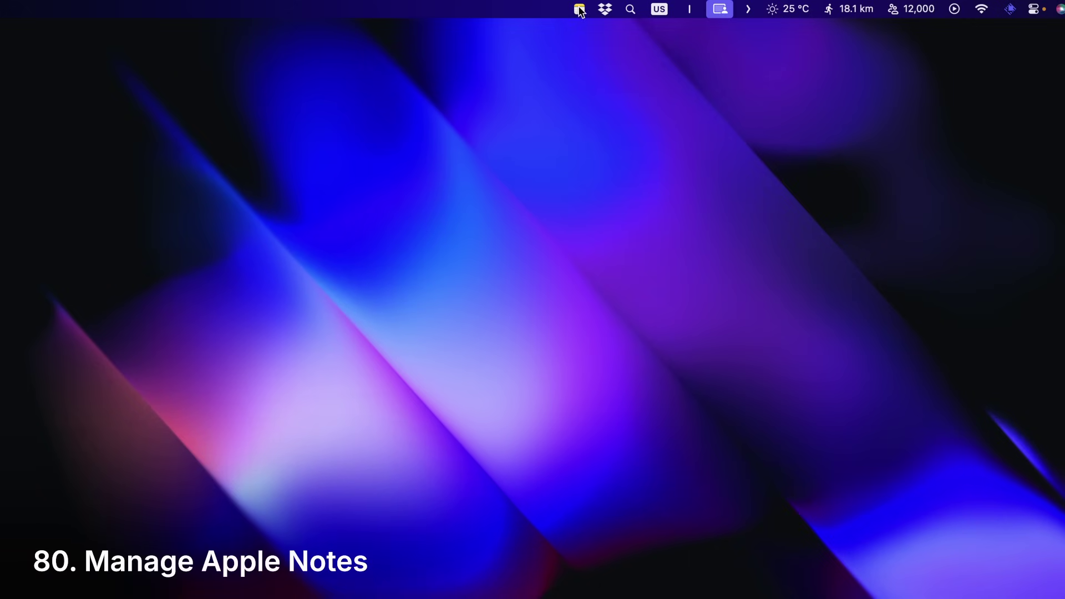
# Step: Add a 'buy milk tomorrow' reminder with Quick Add Reminder
pyautogui.click(580, 9)
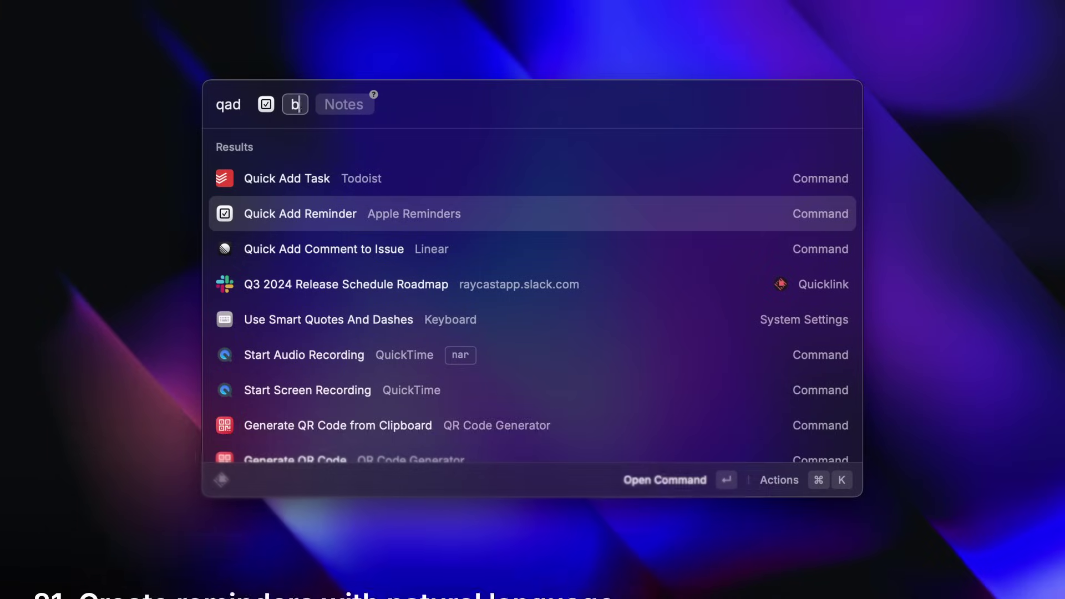
pyautogui.write('uy milk tomorrow')
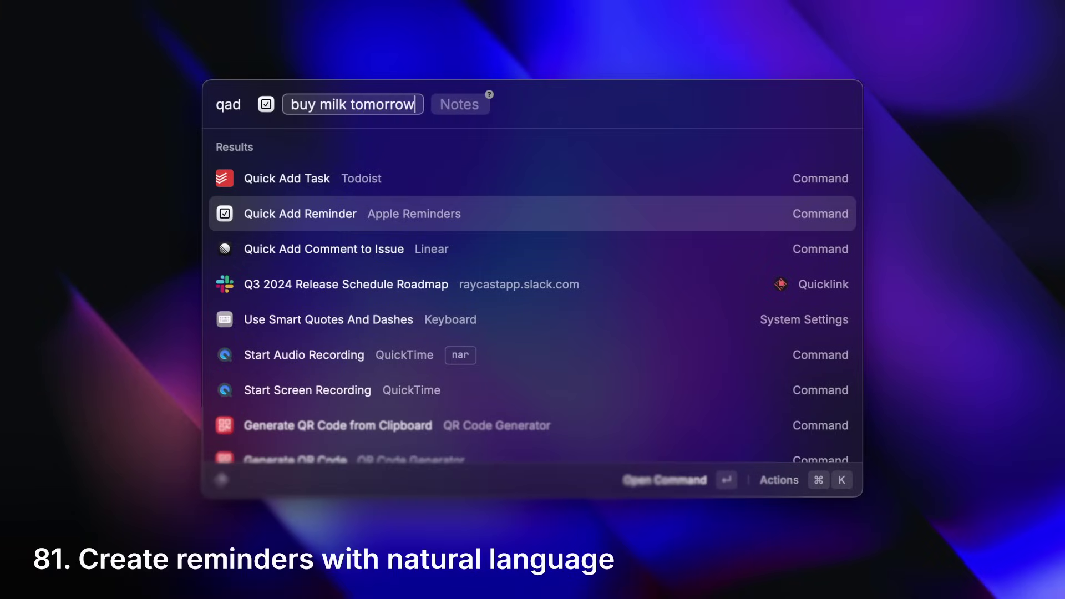
pyautogui.press('Return')
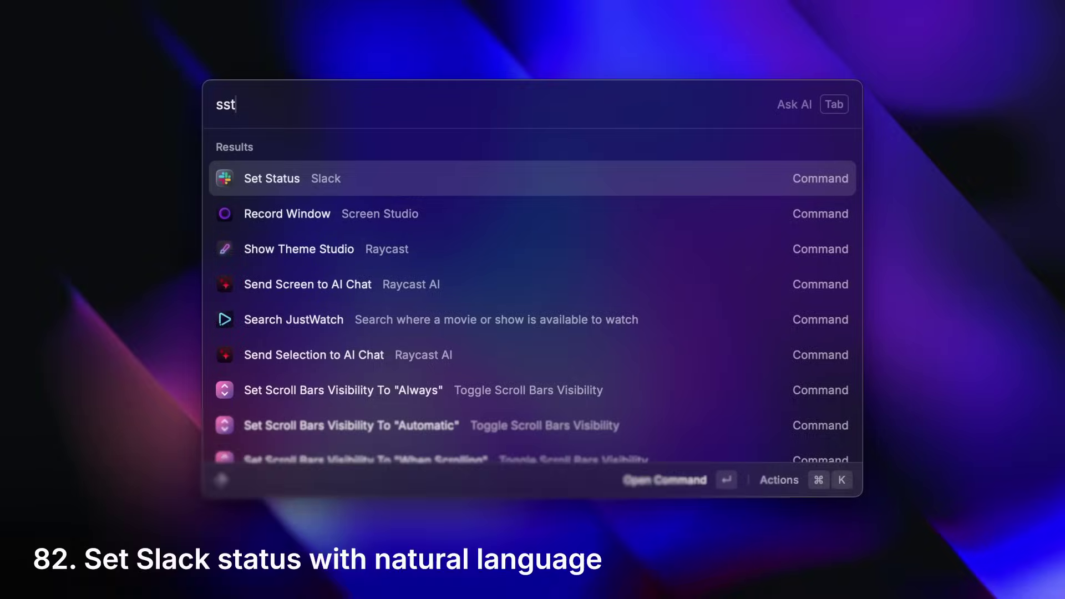
# Step: Set the Slack status to 'Recording my screen', clearing in 30 minutes
pyautogui.press('Return')
pyautogui.write('Re')
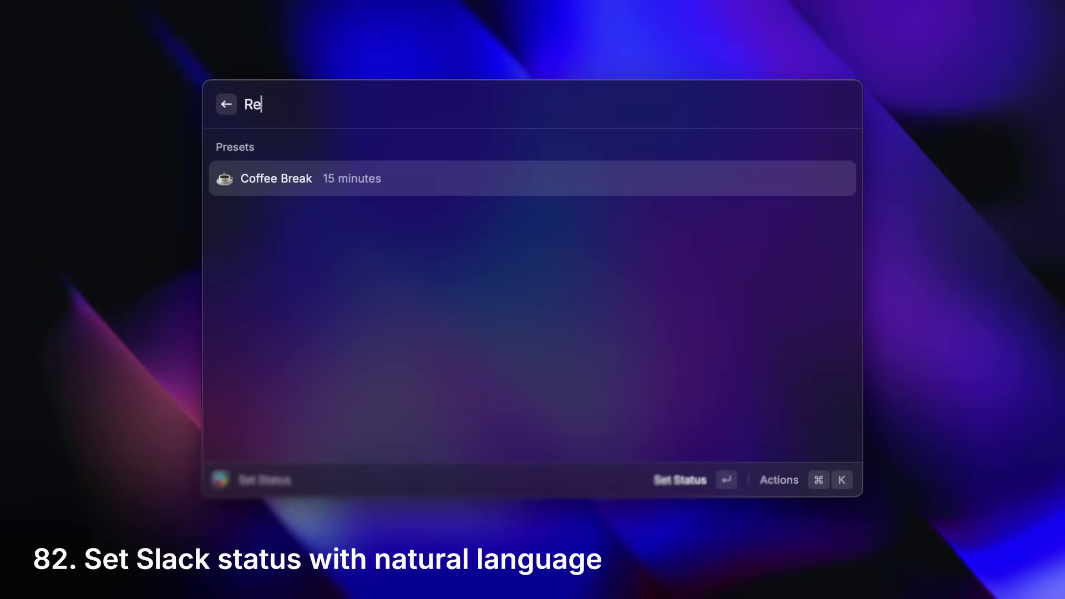
pyautogui.write('cording my screen for 30min')
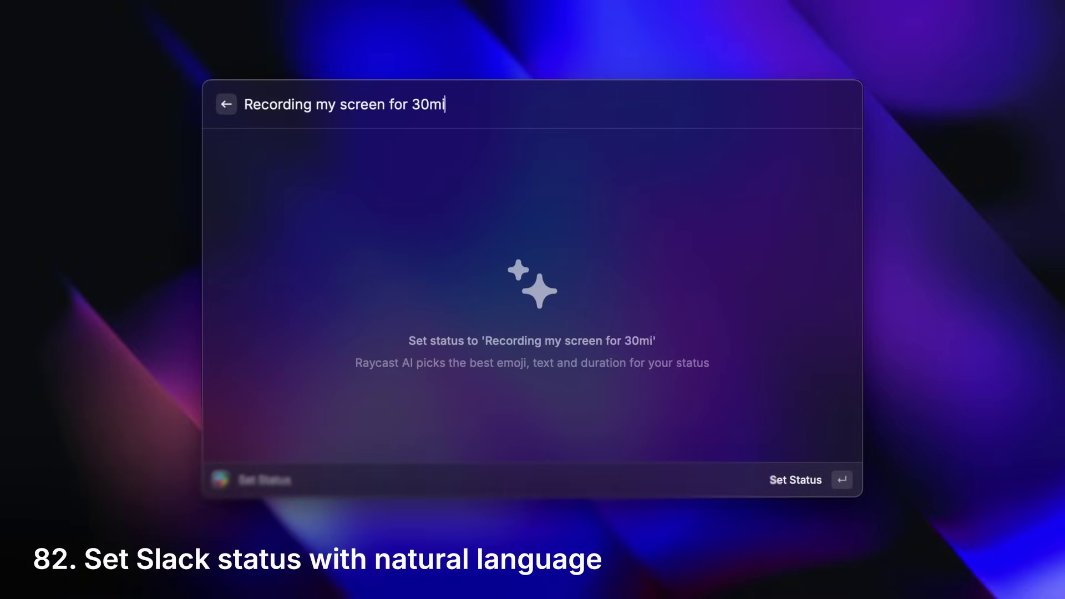
pyautogui.press('Return')
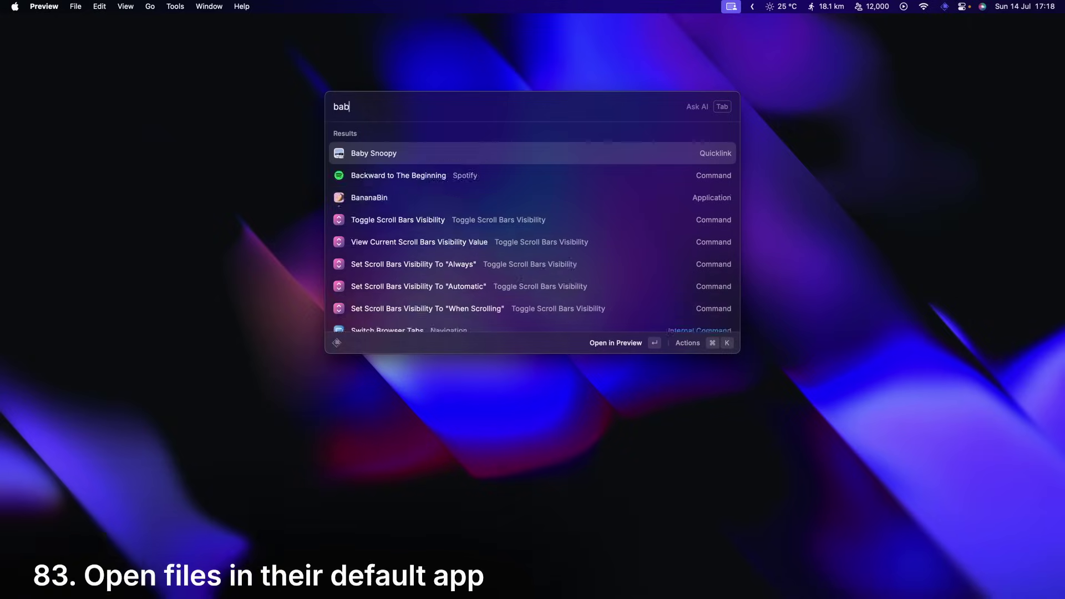
# Step: Open baby snoopy.jpeg in CleanShot X, then look up flight AA 960 (MIA to LAX)
pyautogui.write('y')
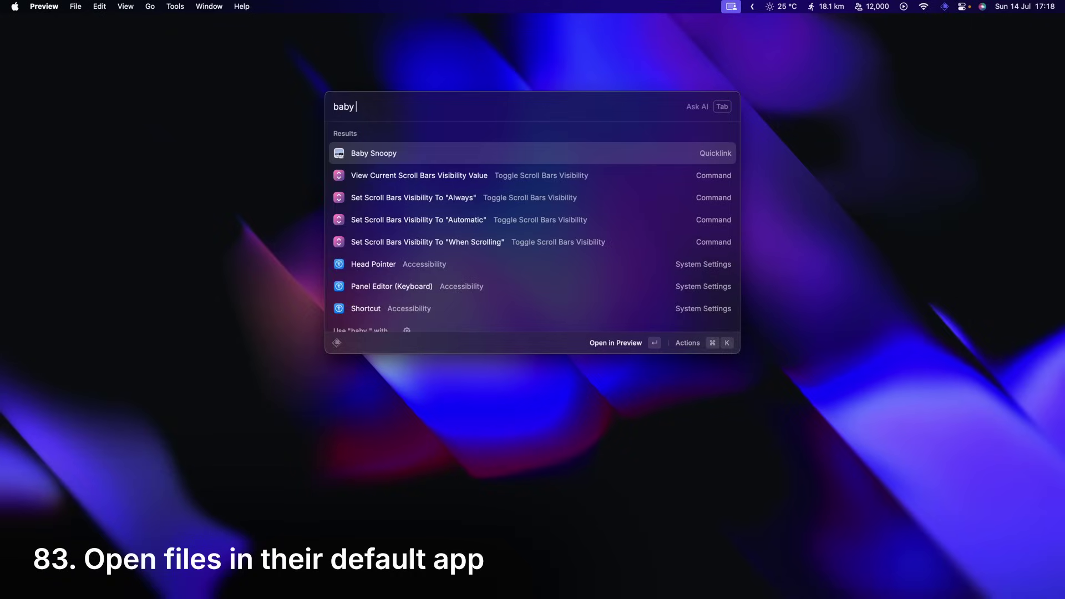
pyautogui.press('Return')
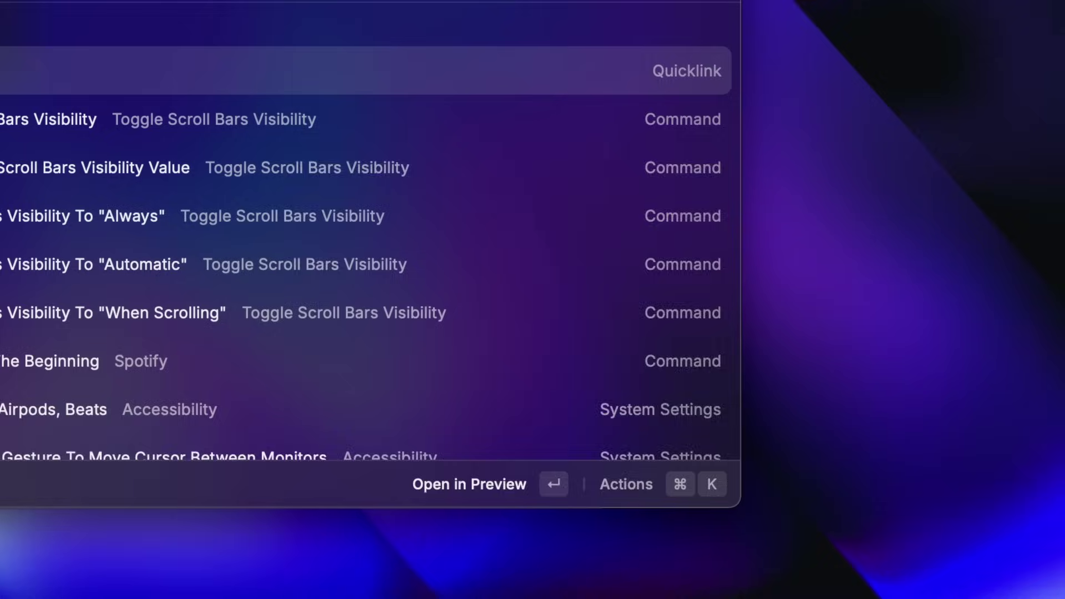
pyautogui.press('super+k')
pyautogui.press('shift+super+o')
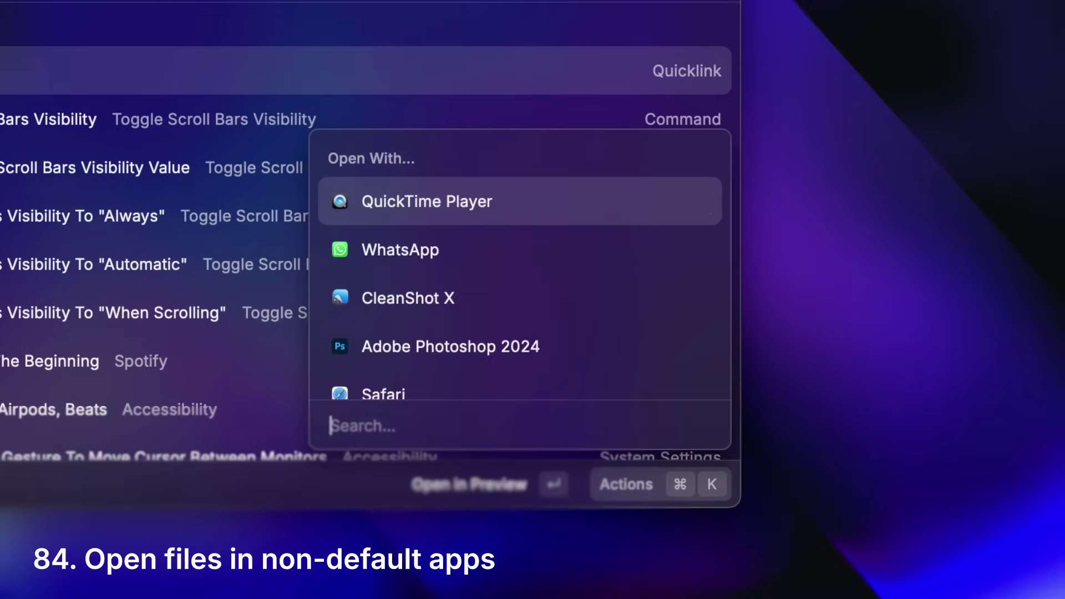
pyautogui.press('Down')
pyautogui.press('Down')
pyautogui.press('Return')
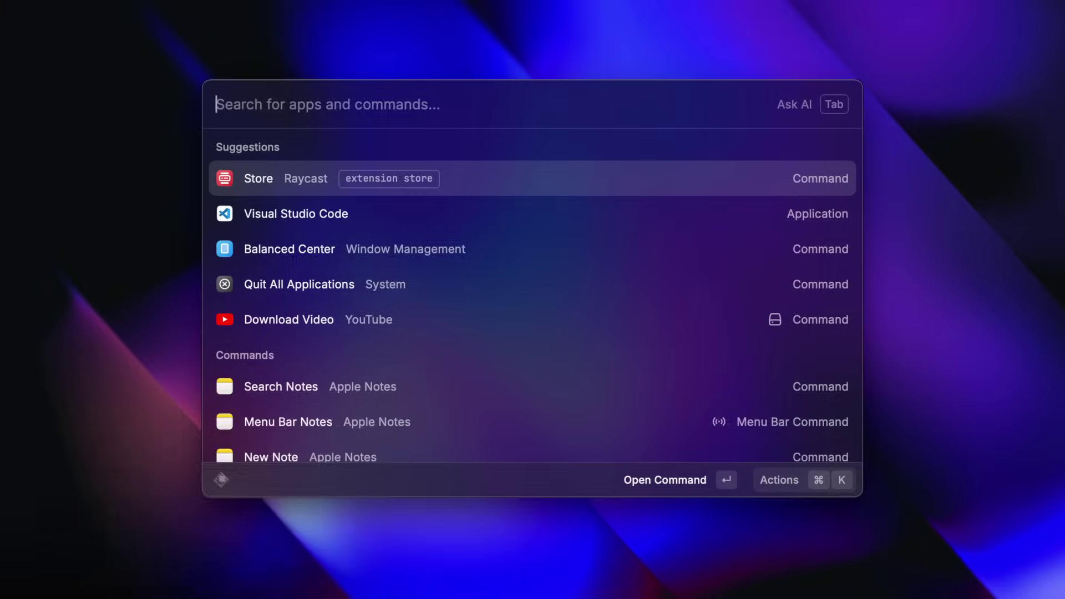
pyautogui.write('AA 960')
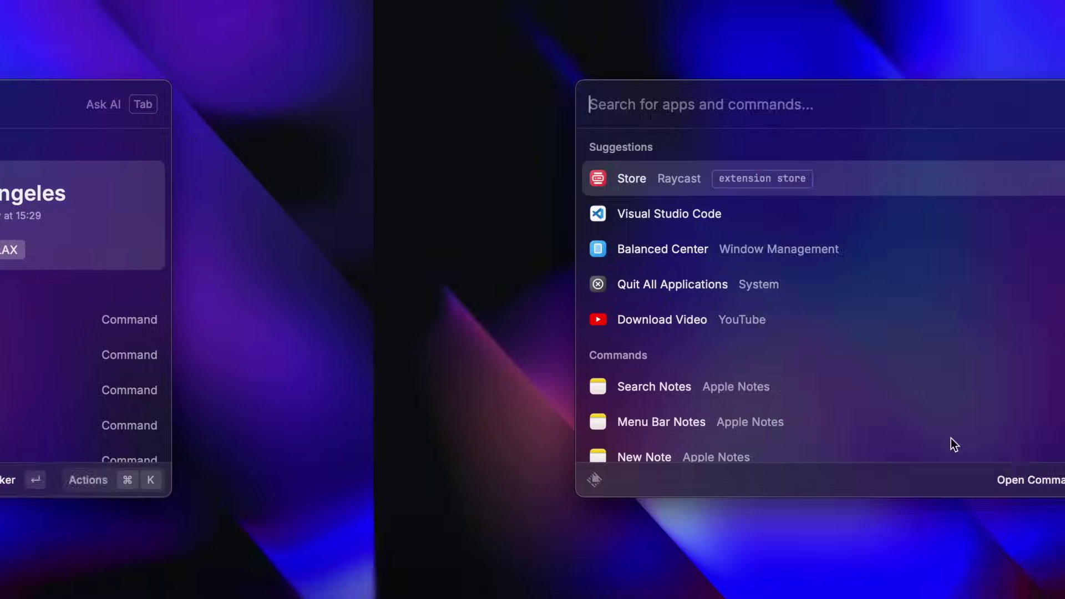
# Step: Check the current time in Rome and switch on Cloud Sync in Raycast Settings
pyautogui.write('time in rome')
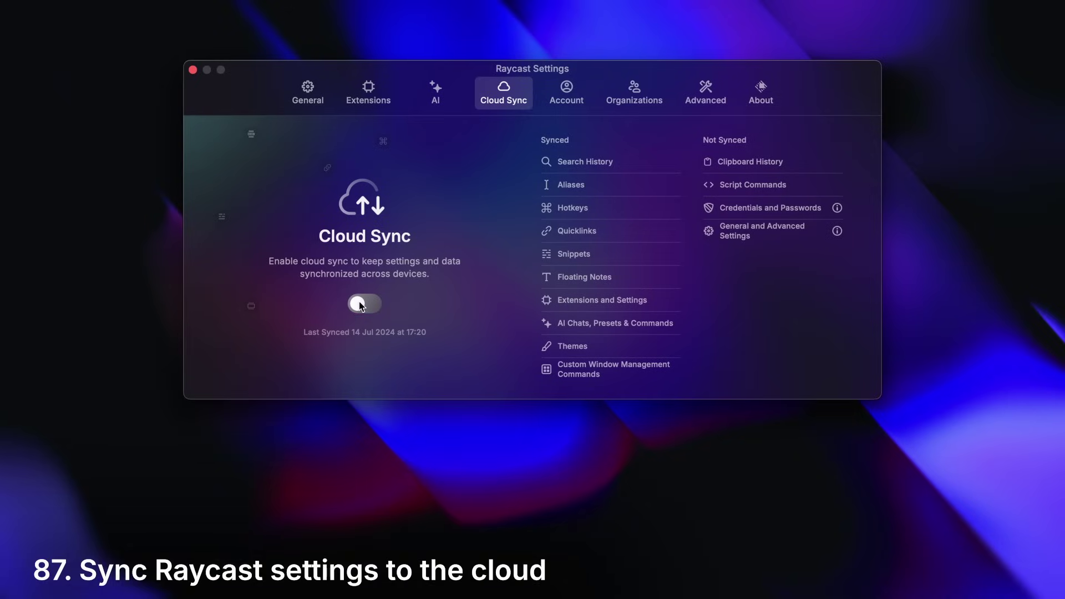
pyautogui.click(358, 301)
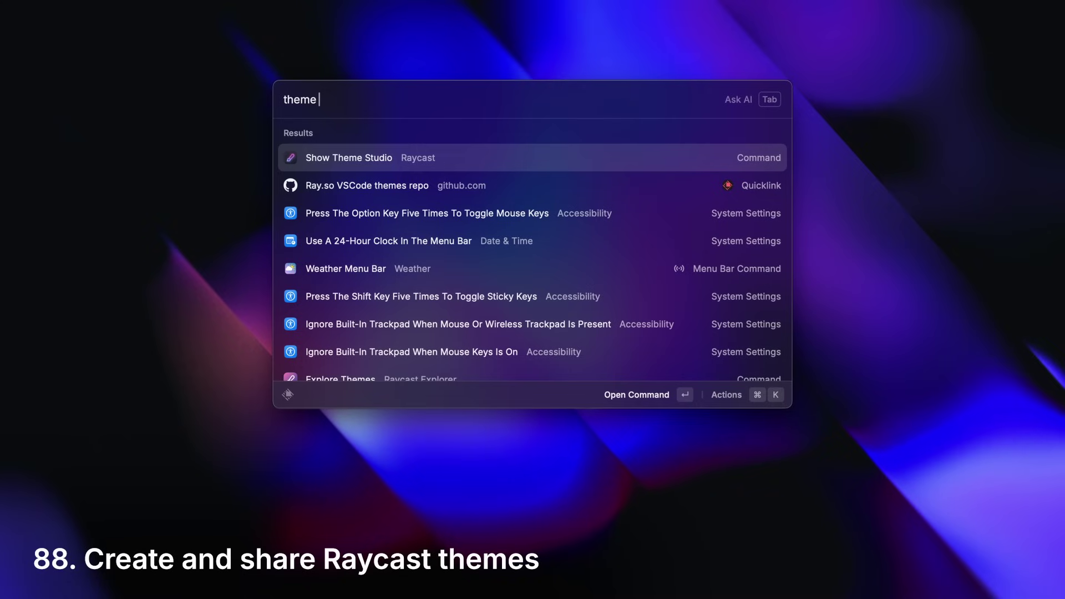
# Step: Preview the Raycast Light and Sky themes in Theme Studio
pyautogui.press('Return')
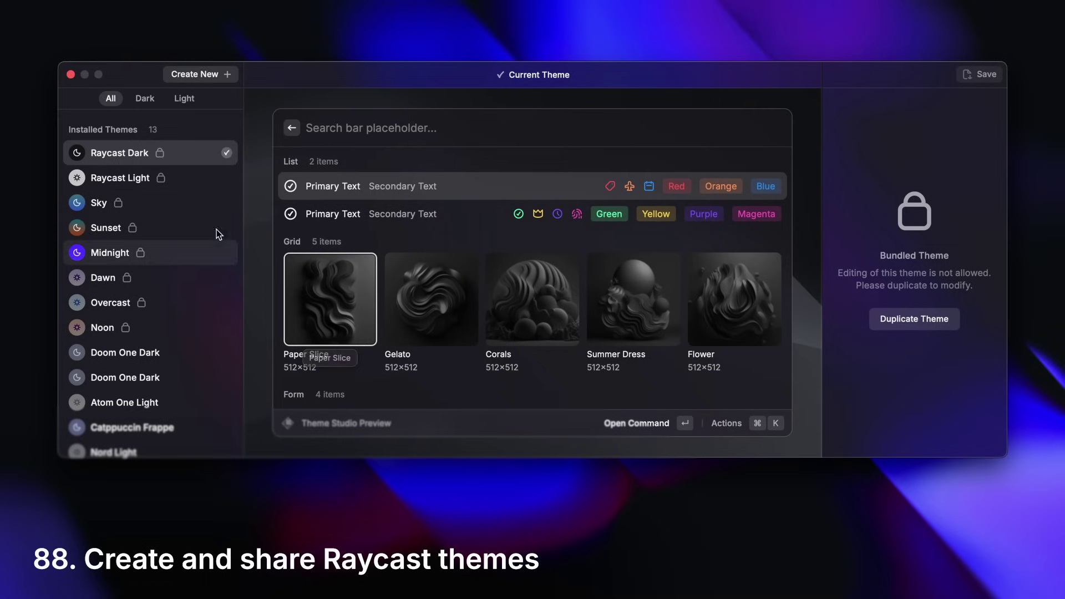
pyautogui.click(123, 177)
pyautogui.click(118, 197)
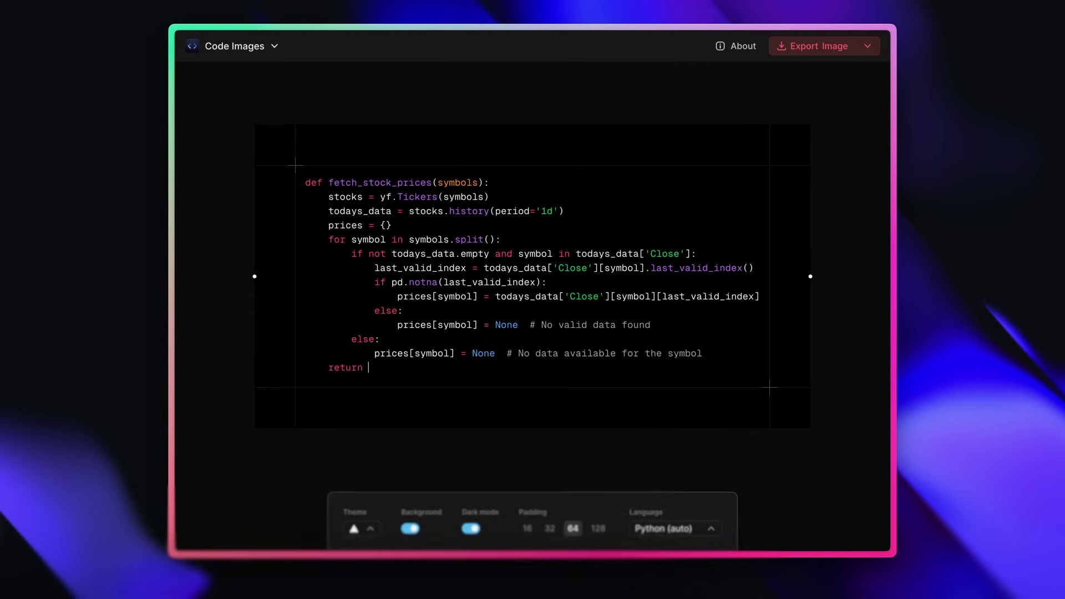
# Step: Make a banknote icon on a dark green radial background, then open Download Video
pyautogui.write('prices')
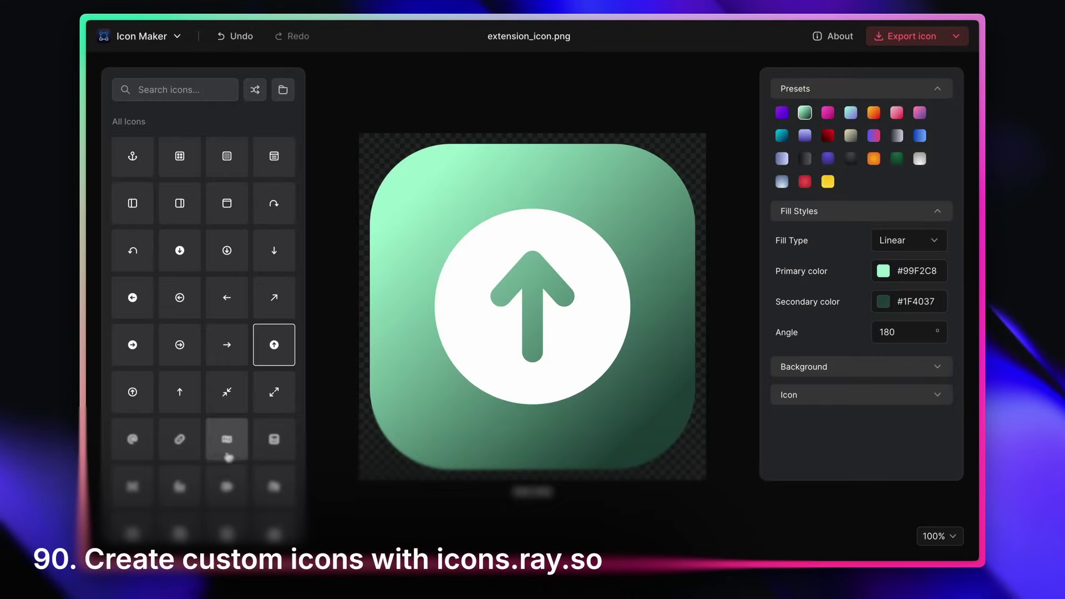
pyautogui.click(240, 447)
pyautogui.click(898, 159)
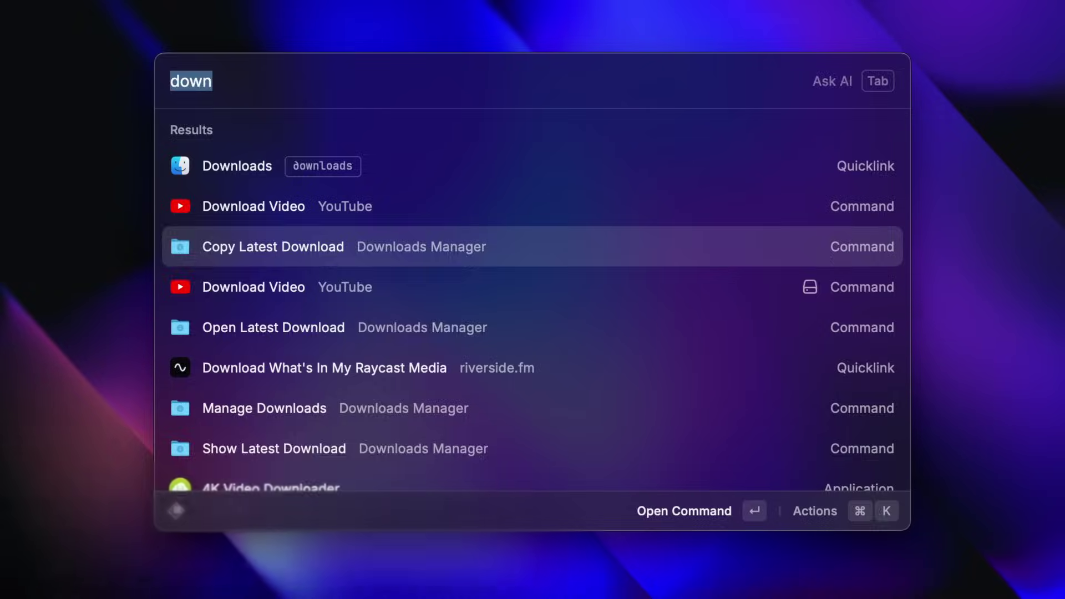
pyautogui.press('Return')
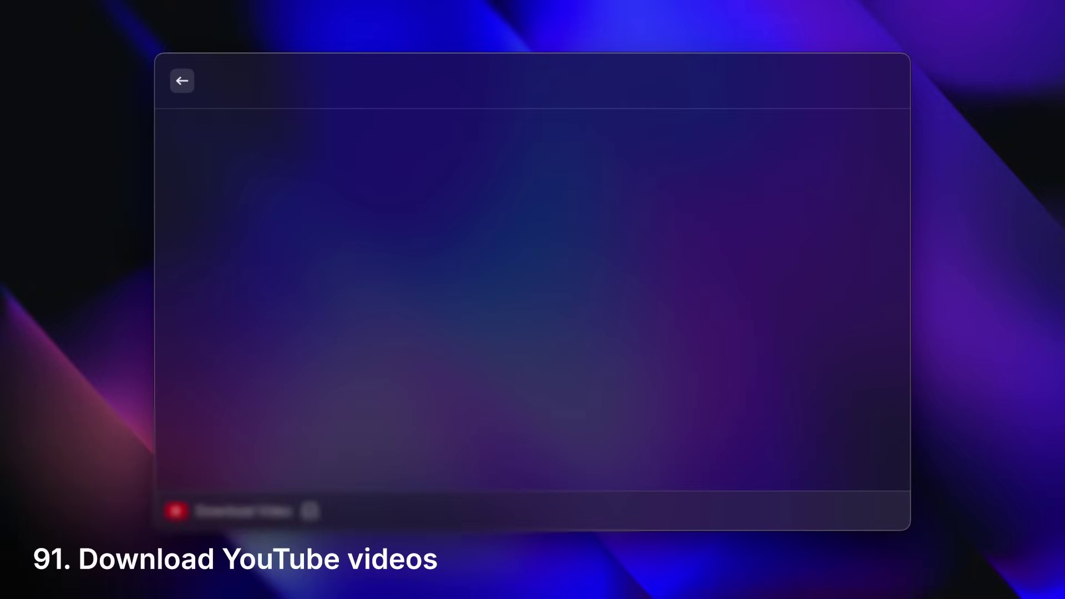
# Step: Start the YouTube video download and open the Control Pomodoro Timer command
pyautogui.press('super+Return')
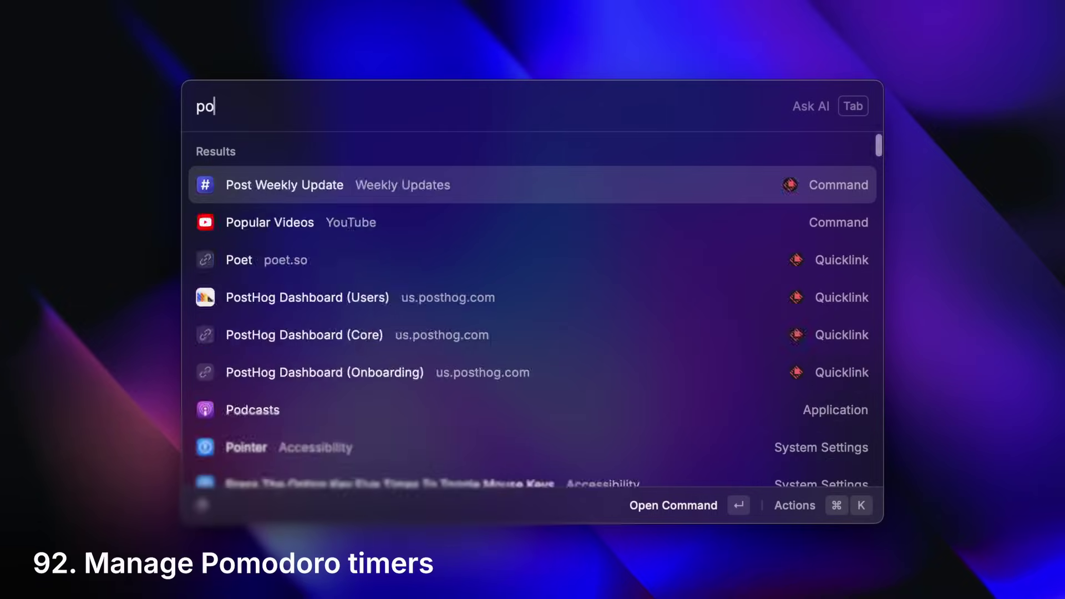
pyautogui.write('modo')
pyautogui.press('Down')
pyautogui.press('Down')
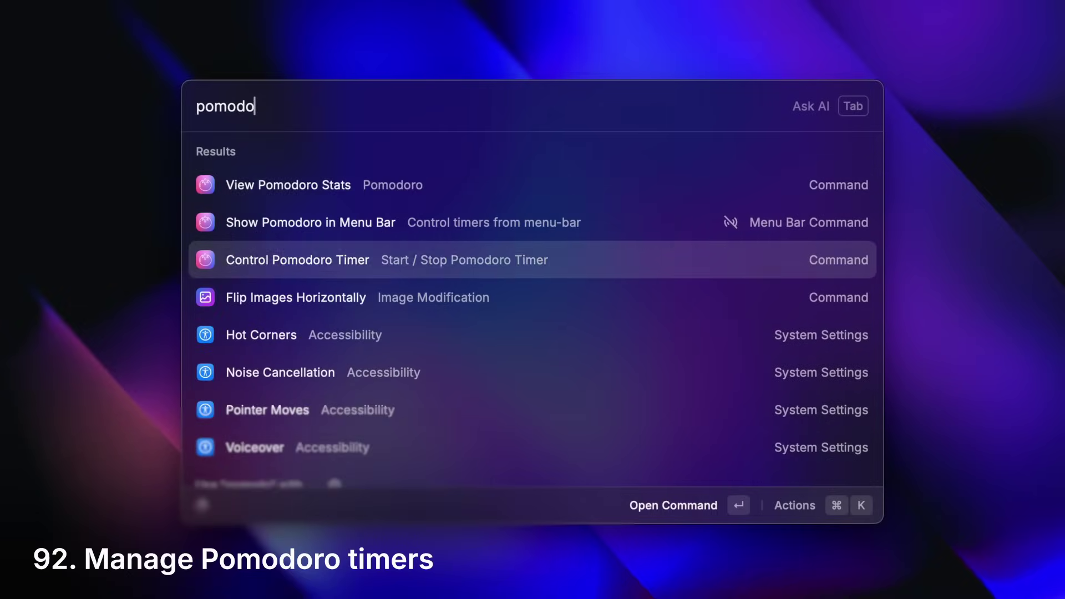
pyautogui.press('Return')
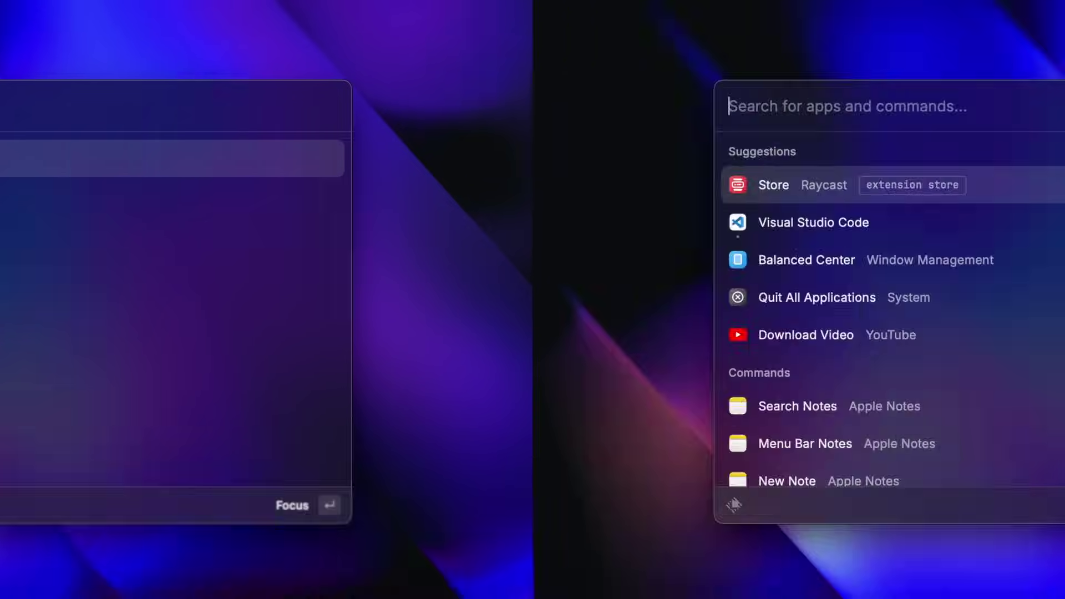
# Step: Quit all applications, browse the Set Volume 25% and 75% commands, then open View 2FA Codes
pyautogui.write('qa')
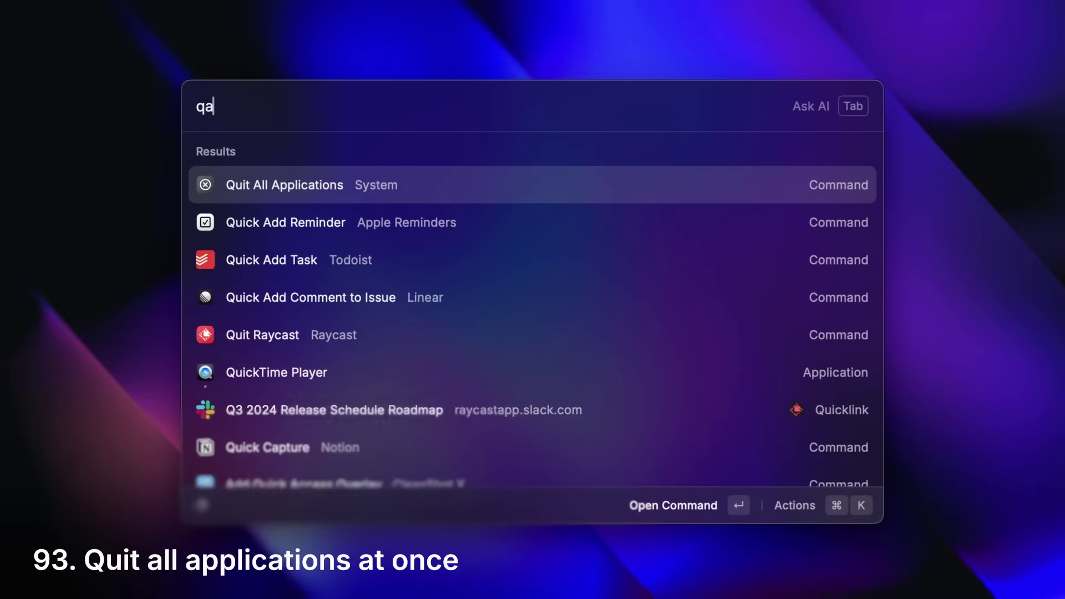
pyautogui.press('Return')
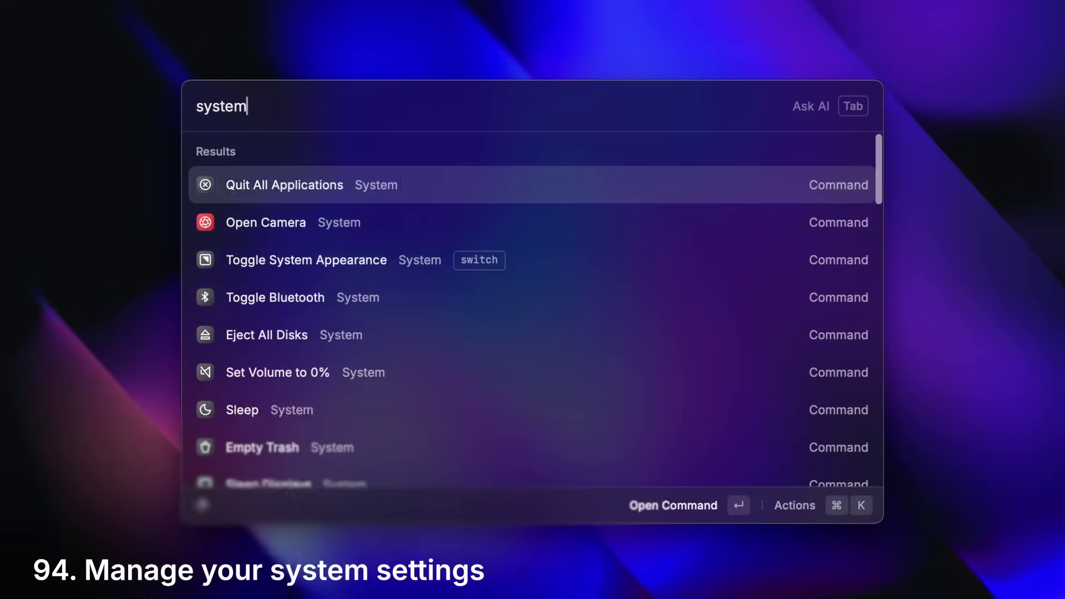
pyautogui.write('sett')
pyautogui.press('Down')
pyautogui.press('Down')
pyautogui.press('Down')
pyautogui.press('Down')
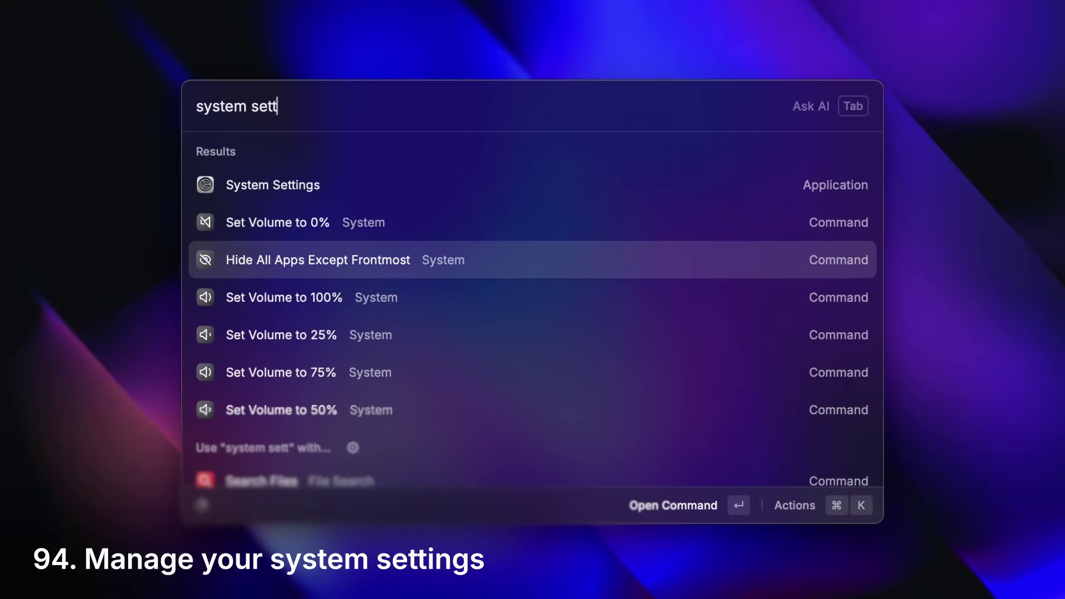
pyautogui.press('Down')
pyautogui.write('view')
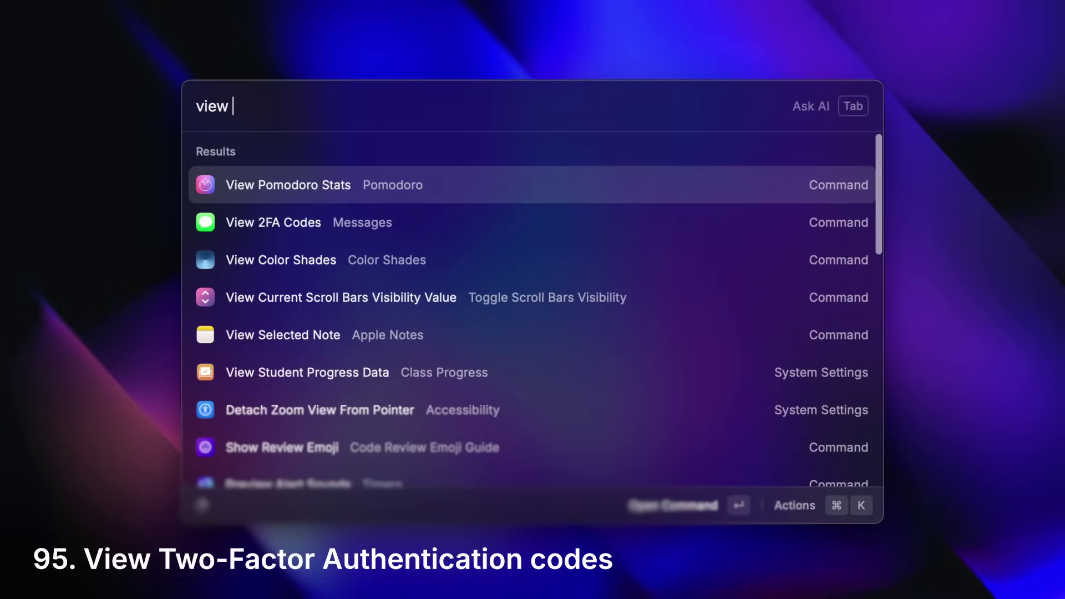
pyautogui.press('Down')
pyautogui.press('Return')
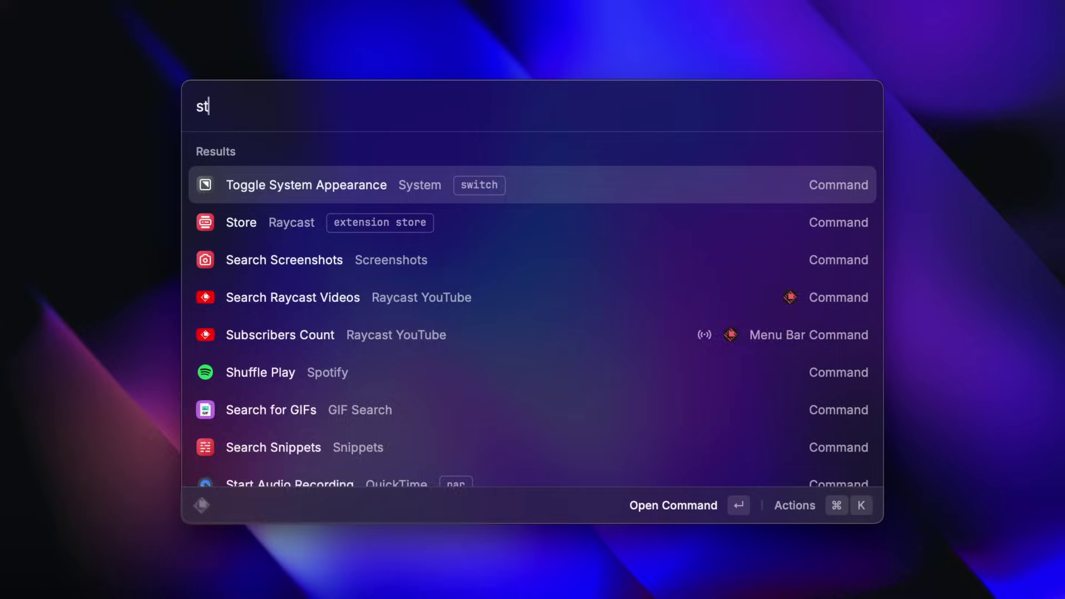
# Step: Start a typing practice and begin typing the quote
pyautogui.write('art t')
pyautogui.press('Return')
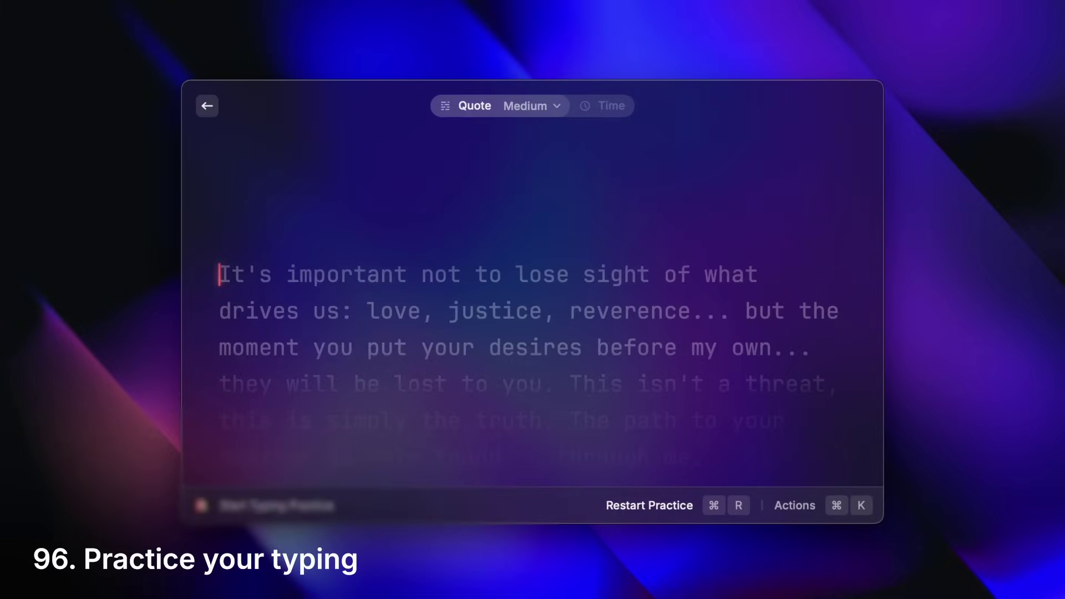
pyautogui.write("It's important n")
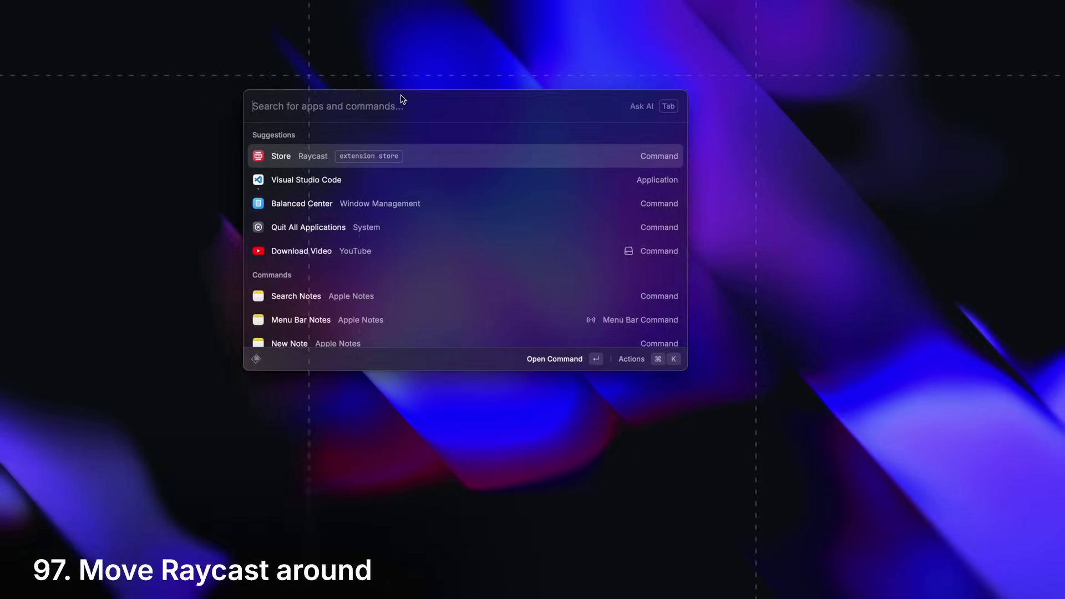
# Step: Drag the Raycast window to the lower left, then reset its position to centre
pyautogui.moveTo(402, 100); pyautogui.dragTo(167, 175)
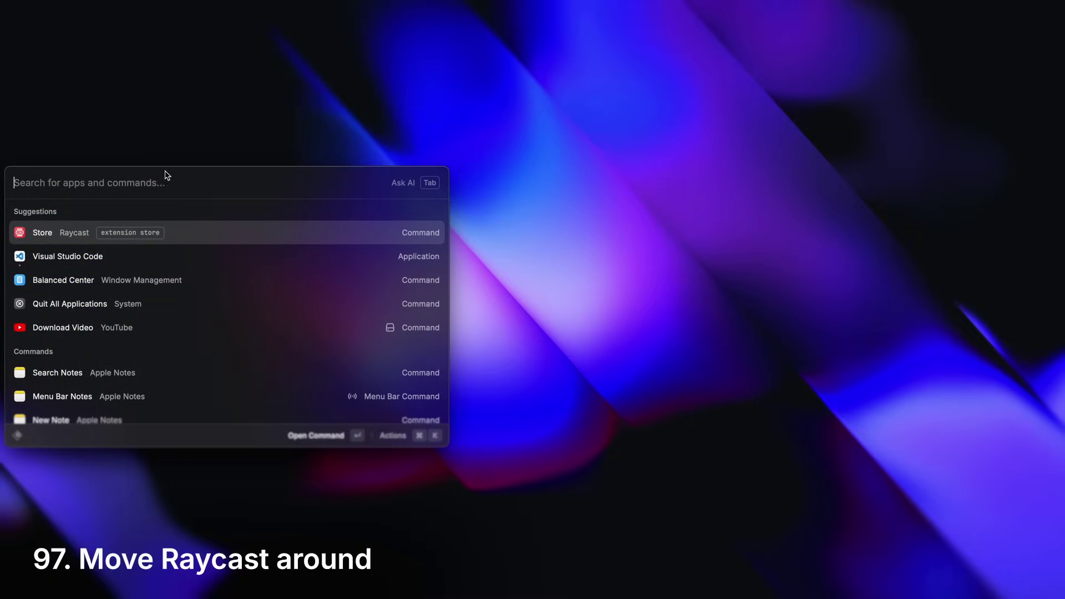
pyautogui.write('reset')
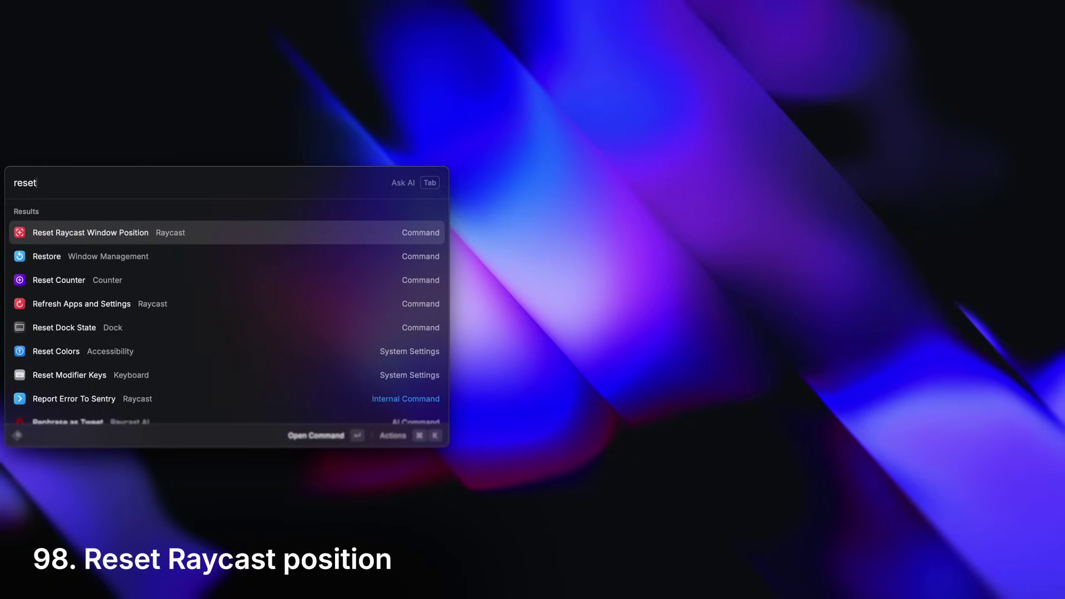
pyautogui.press('Return')
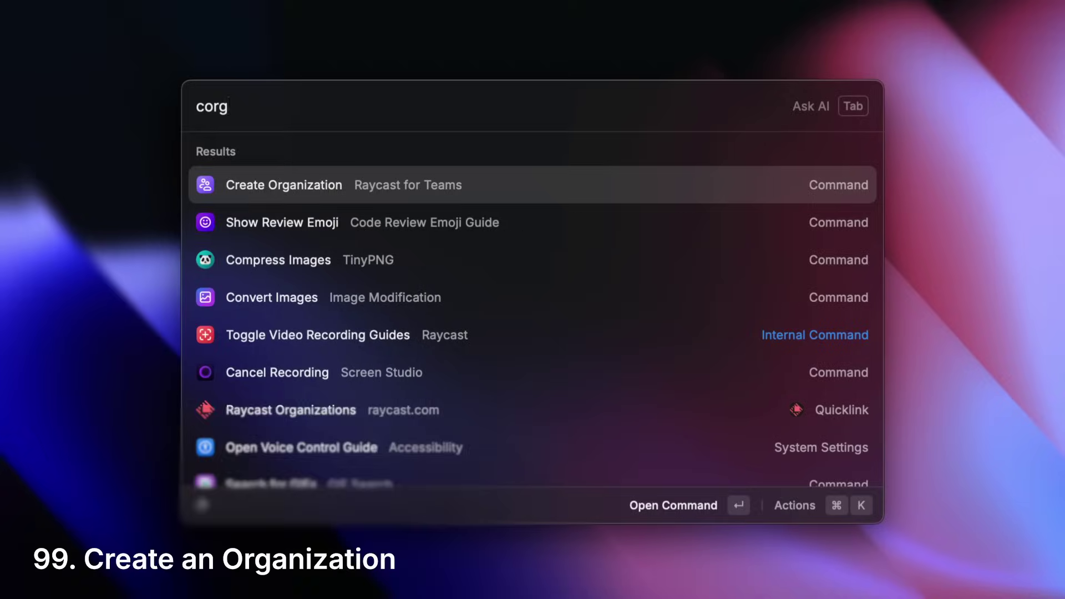
# Step: Create the Raycast Co organization with Create Organization
pyautogui.press('Return')
pyautogui.write('Raycast Corp')
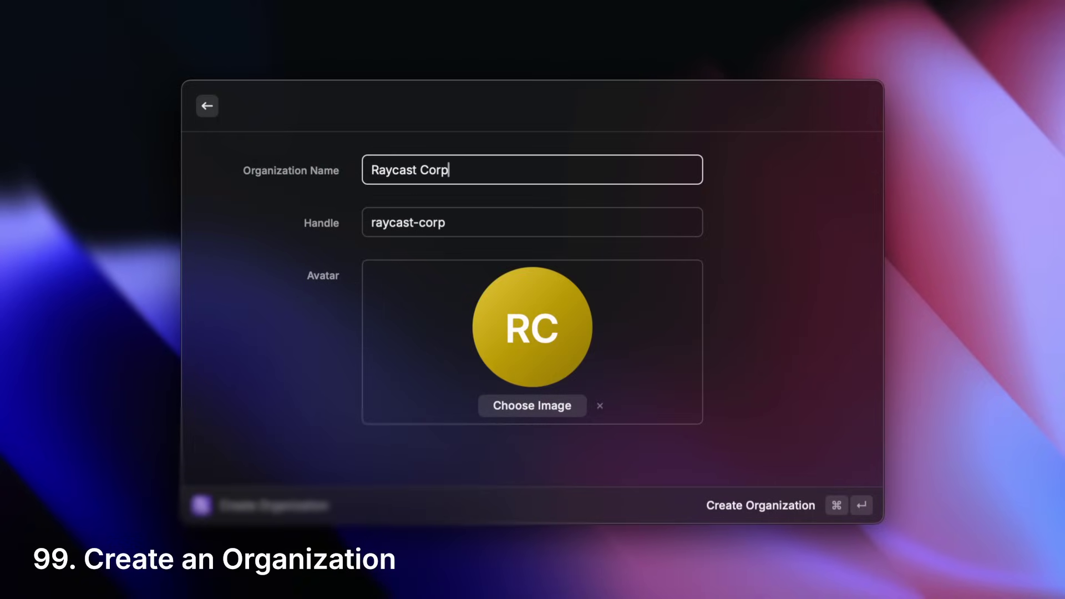
pyautogui.press('super+Return')
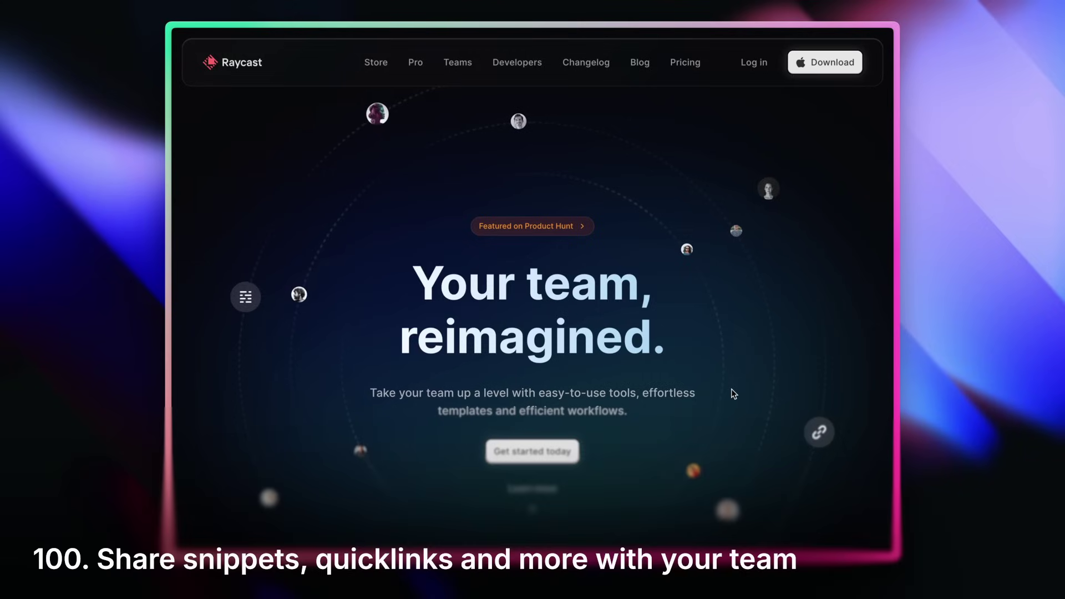
# Step: Scroll the Teams page past Private Extensions and Shared Snippets to Put the Pro in Productivity
pyautogui.scroll(-5, 731, 391)
pyautogui.scroll(-8, 730, 390)
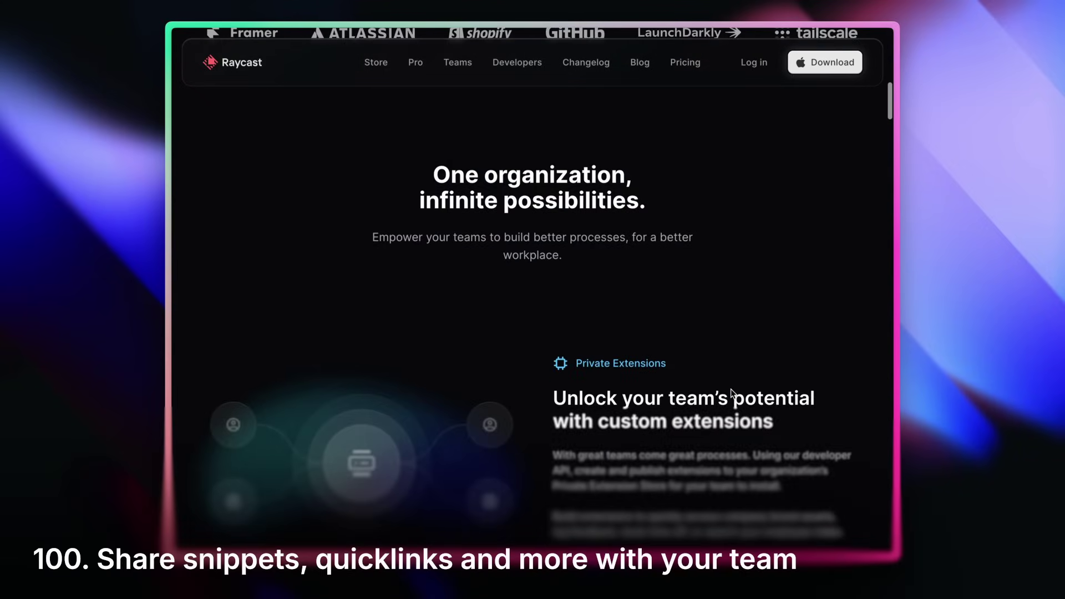
pyautogui.scroll(-10, 731, 390)
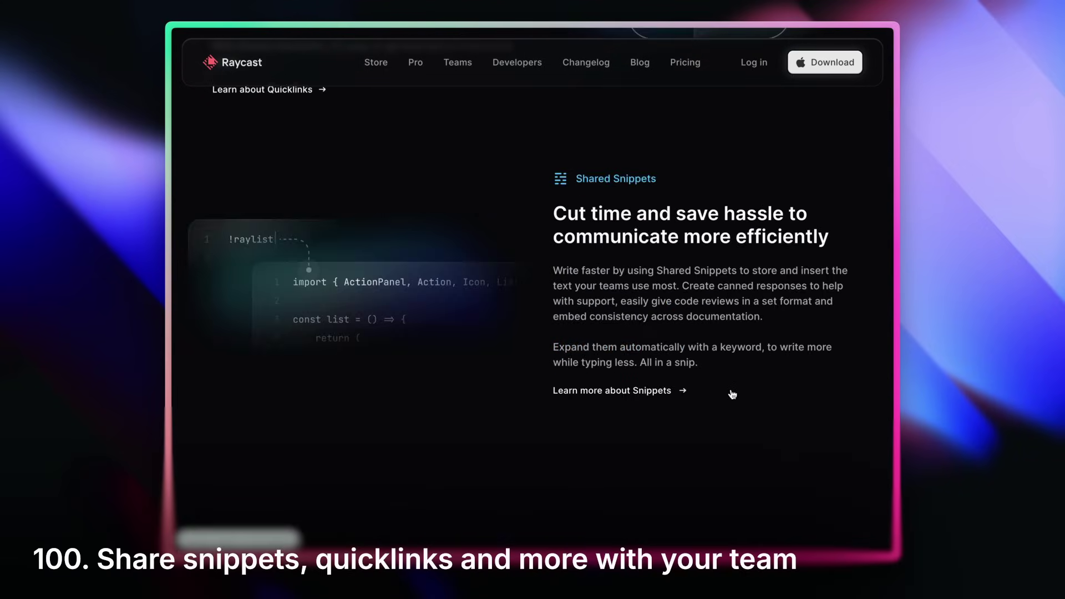
pyautogui.scroll(-5, 732, 394)
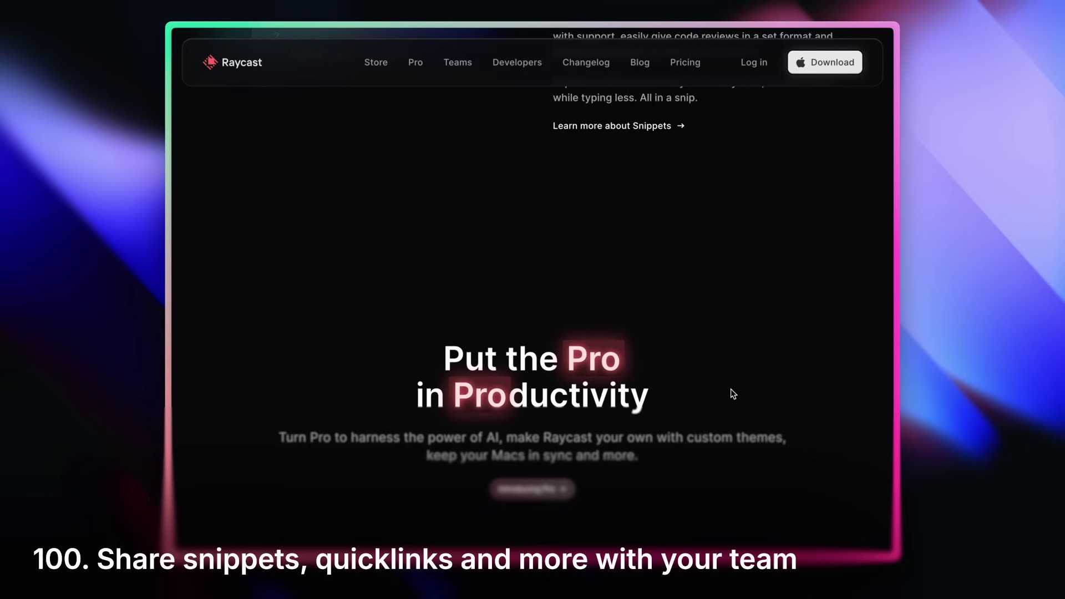